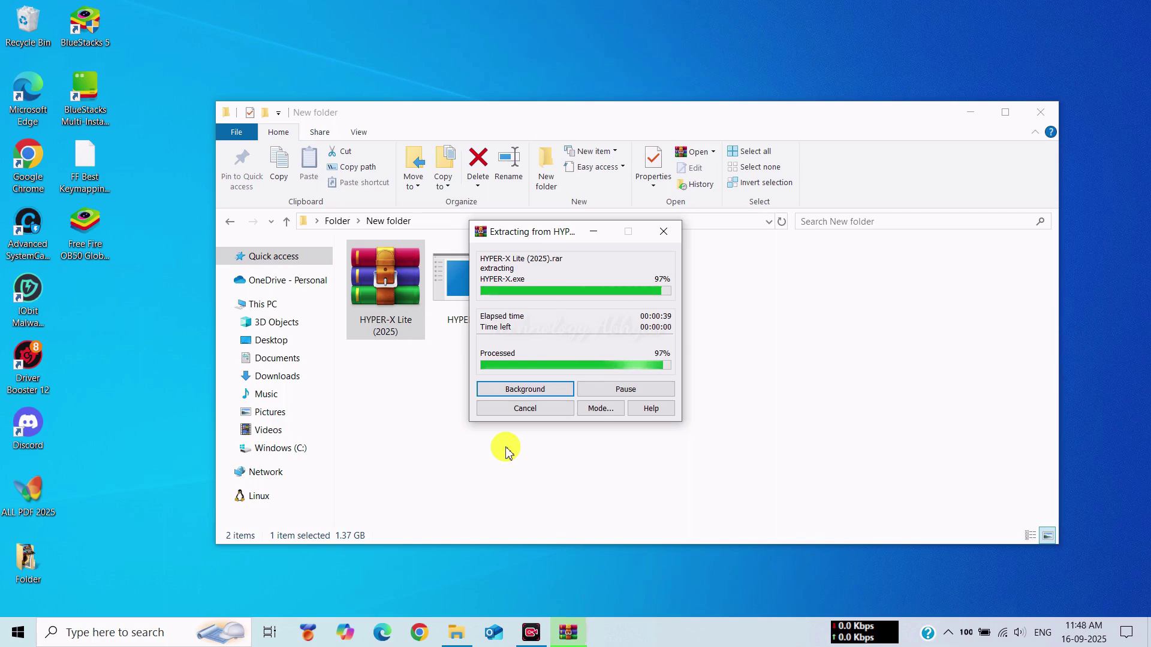
- Run the extracted HYPER-X.exe with the archive password and choose Customize installation
{"action": "left_click", "coordinate": [484, 292]}
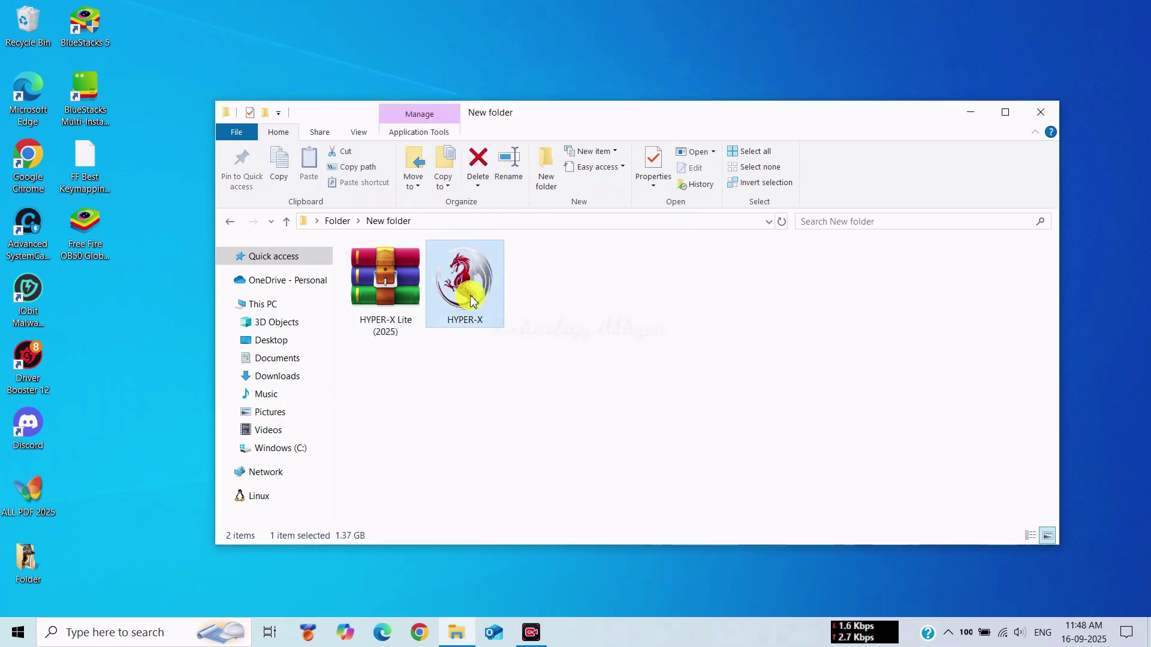
{"action": "double_click", "coordinate": [472, 301]}
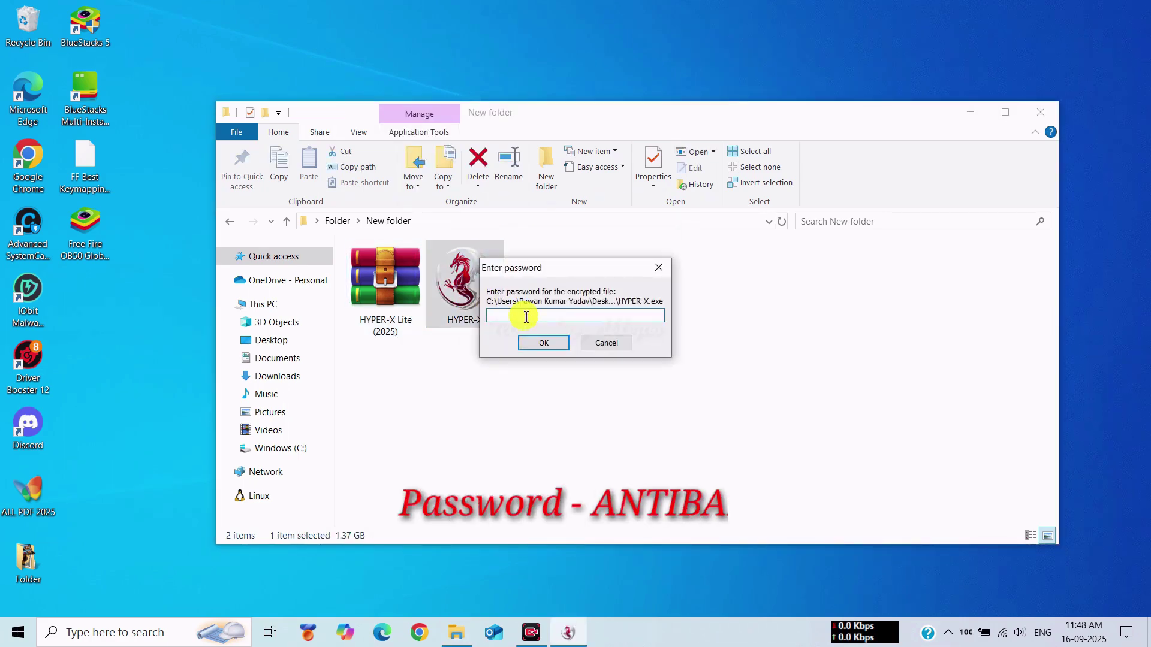
{"action": "left_click", "coordinate": [541, 345]}
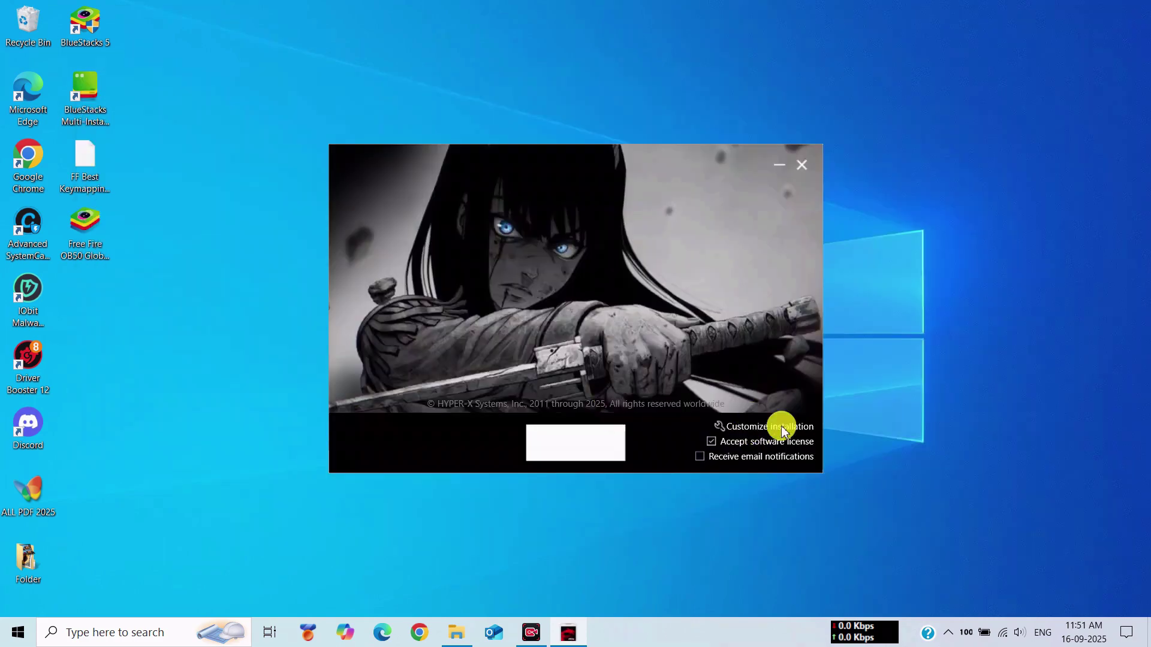
{"action": "left_click", "coordinate": [782, 427]}
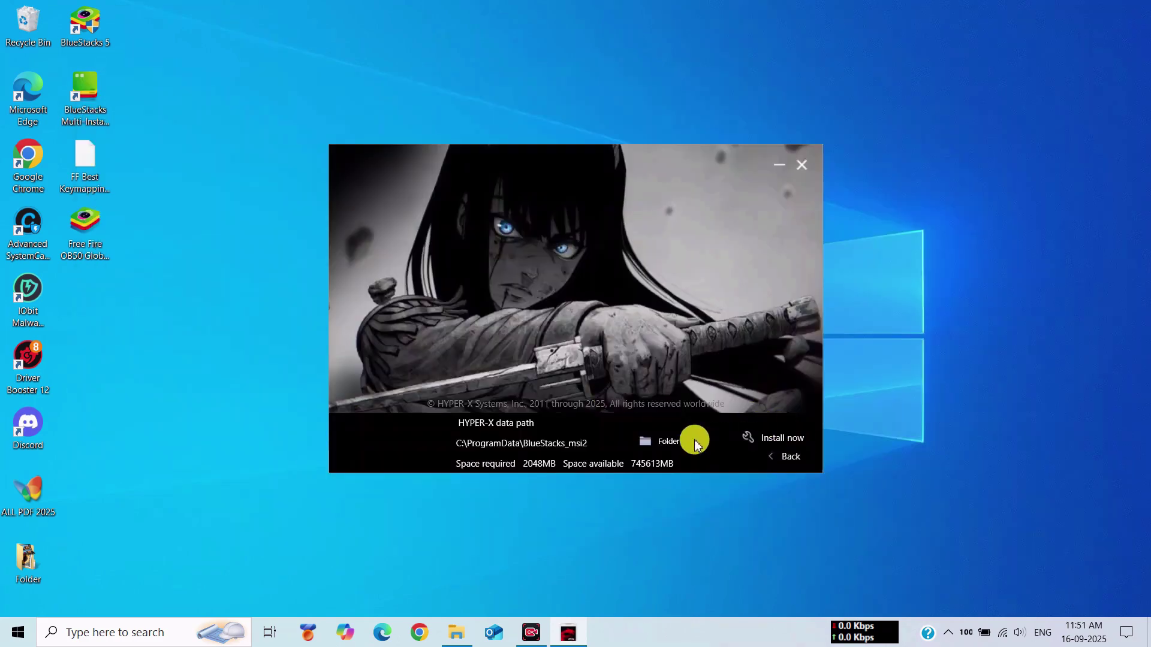
- Create a 'Hyper X Lite 2025' folder on drive C and set it as the data folder
{"action": "left_click", "coordinate": [672, 444]}
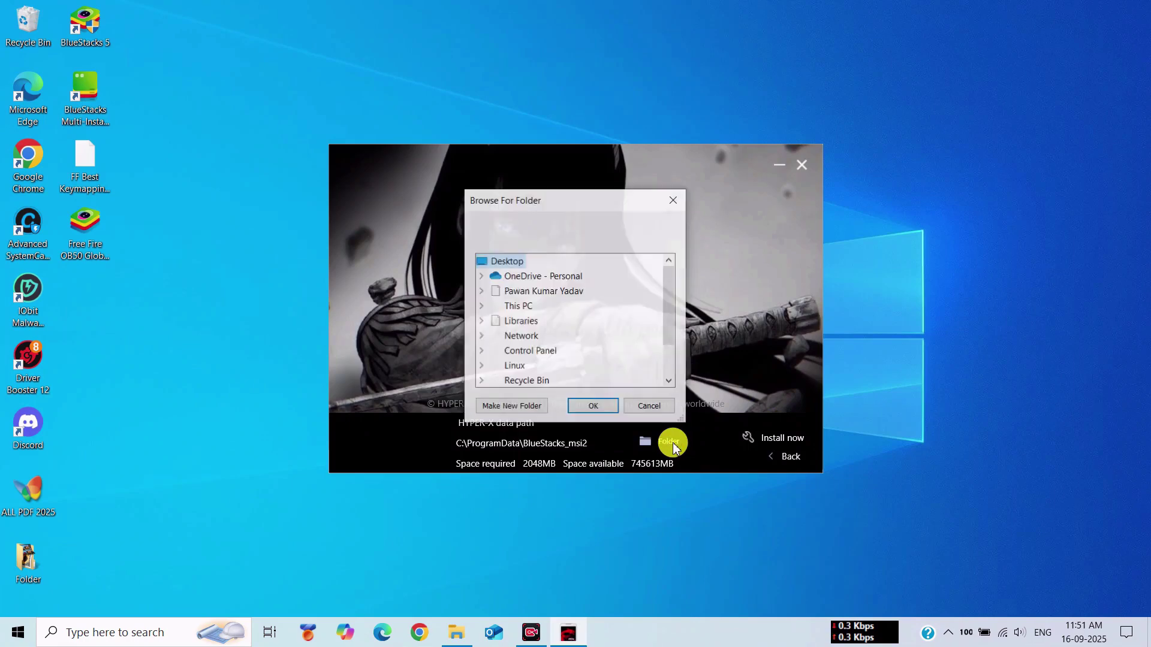
{"action": "left_click", "coordinate": [519, 306]}
{"action": "double_click", "coordinate": [519, 306]}
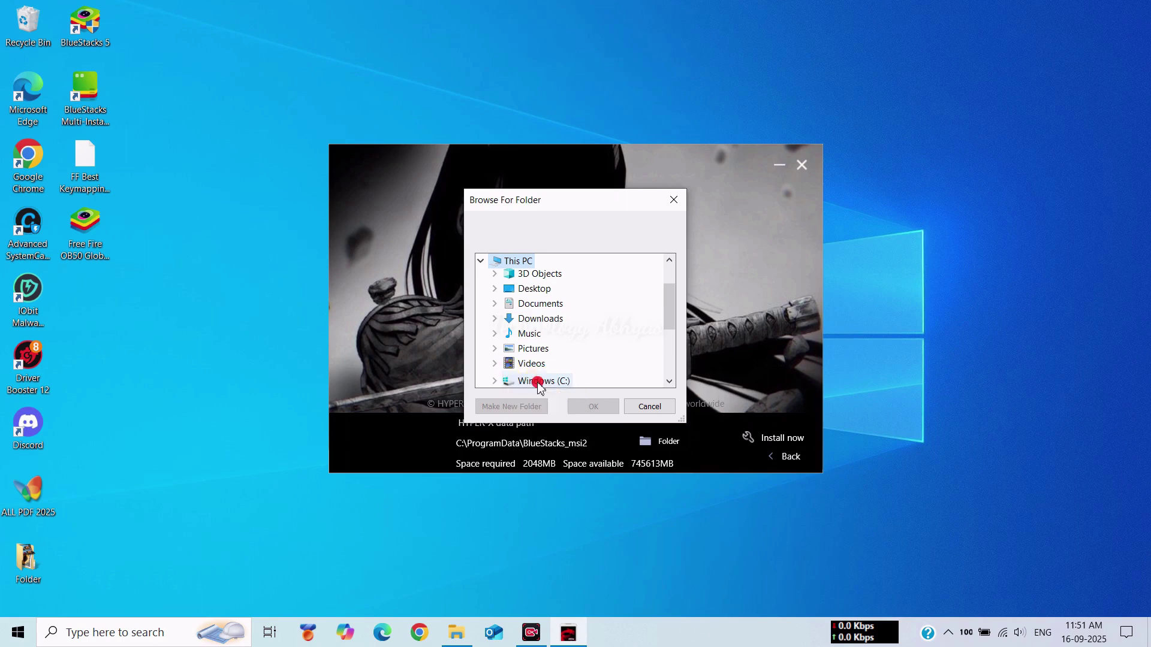
{"action": "double_click", "coordinate": [510, 382]}
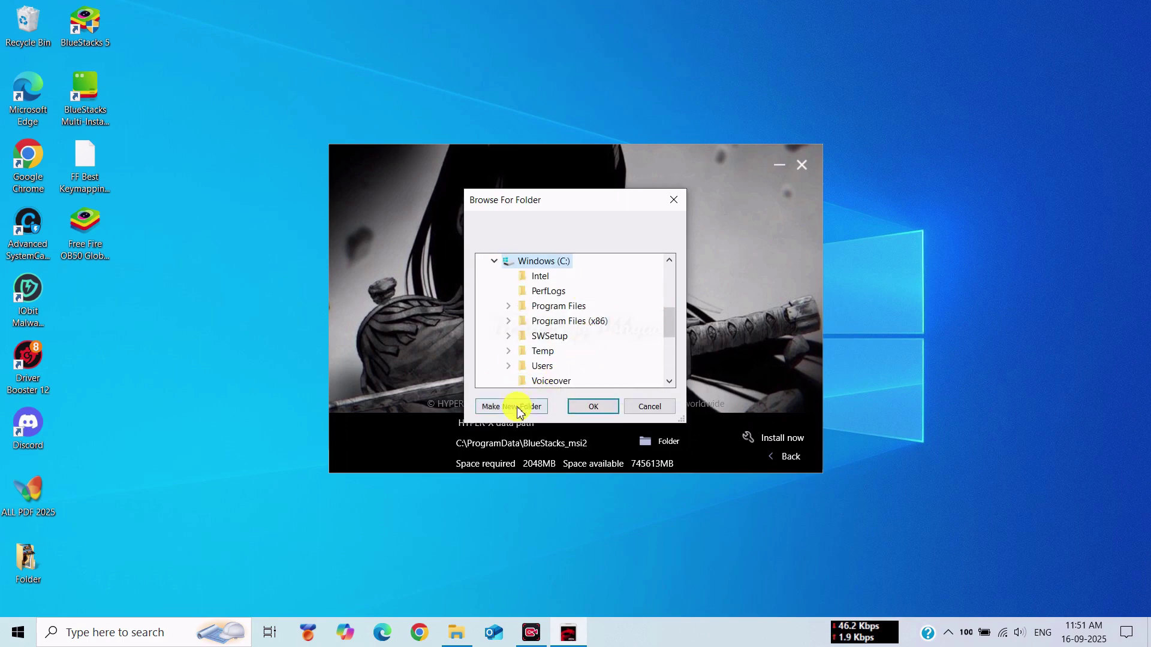
{"action": "left_click", "coordinate": [513, 406]}
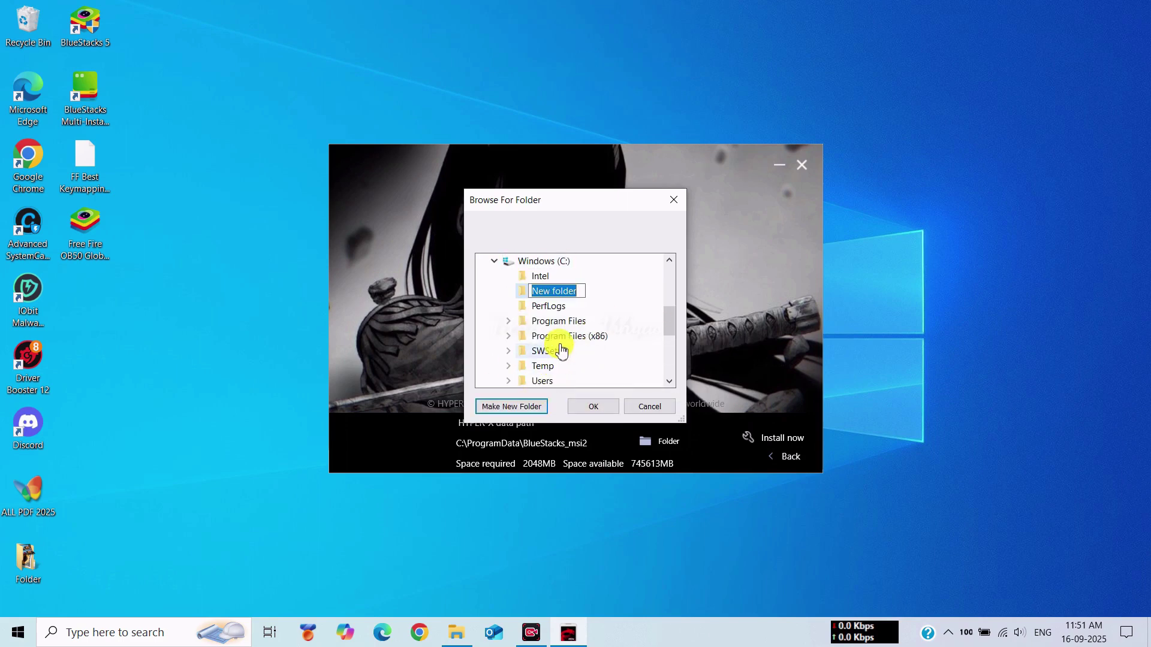
{"action": "type", "text": "Hyper X Lite 2025"}
{"action": "key", "text": "Return"}
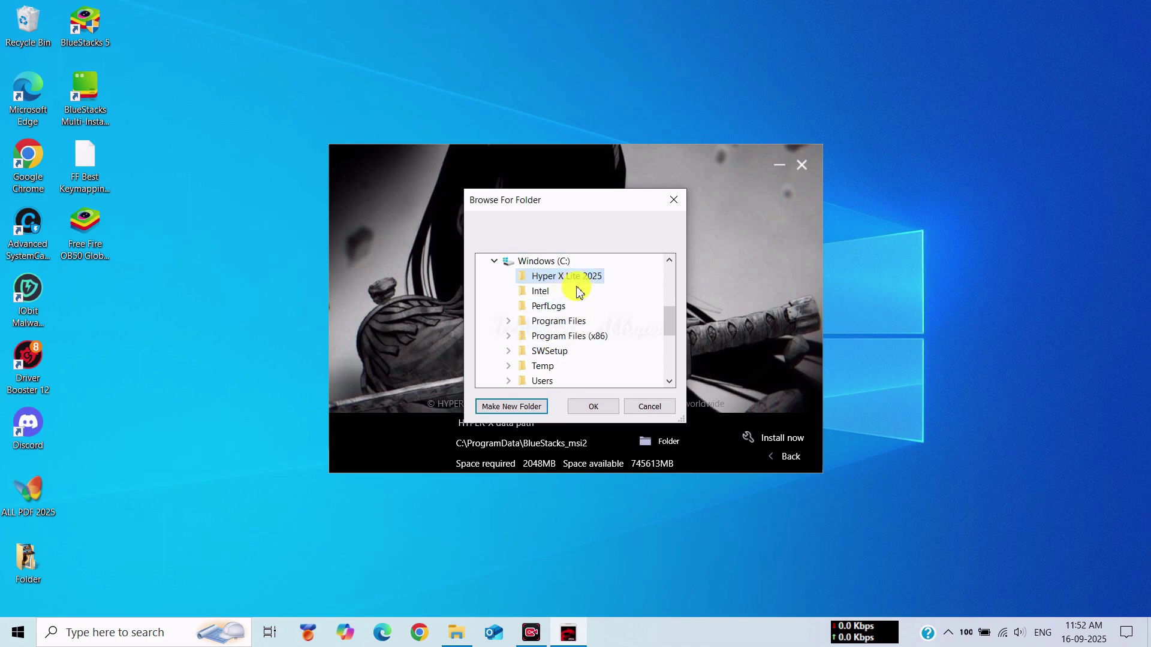
{"action": "left_click", "coordinate": [593, 406]}
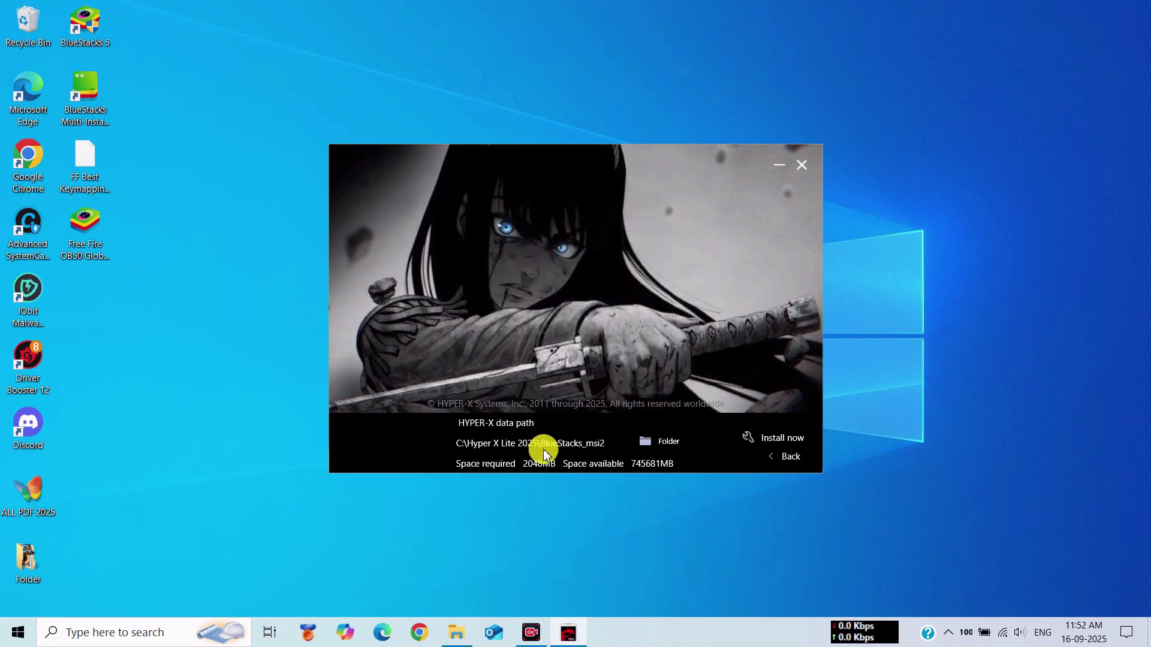
- Install and launch HYPER-X, then move its desktop shortcut to an open spot
{"action": "left_click", "coordinate": [776, 441]}
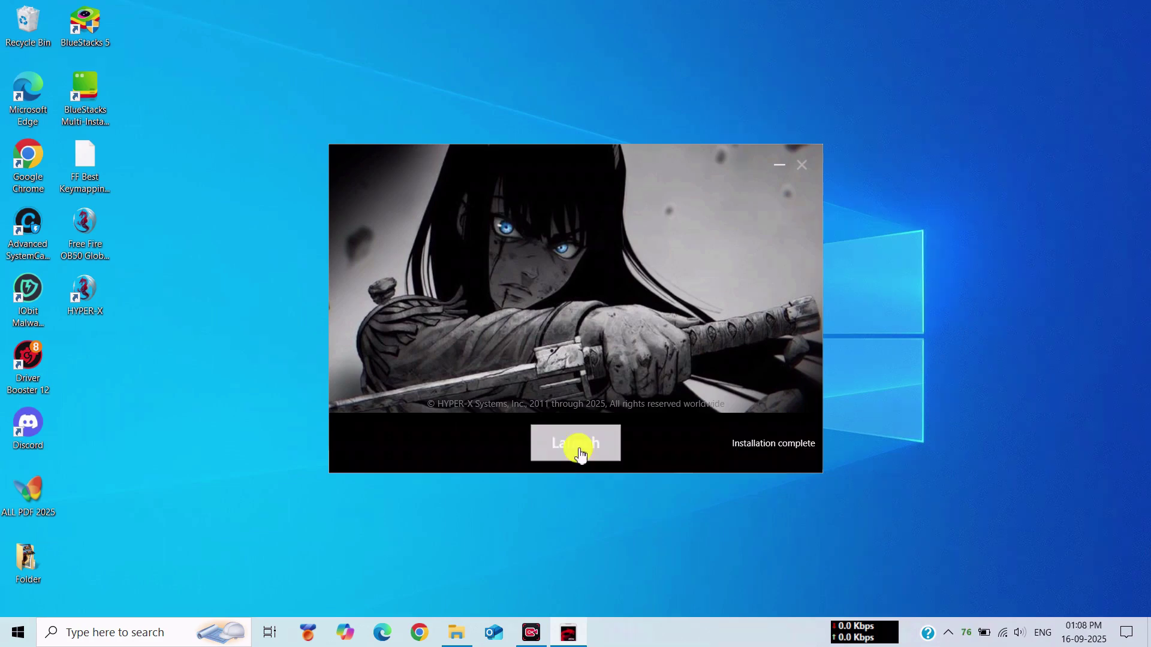
{"action": "left_click", "coordinate": [578, 447]}
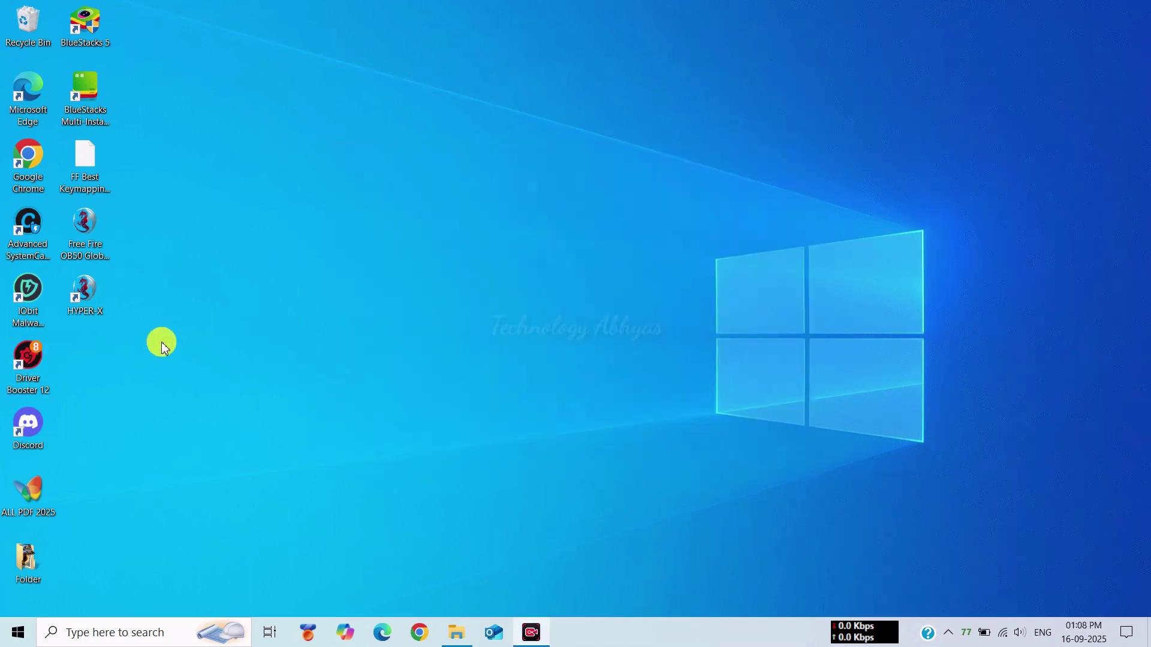
{"action": "left_click_drag", "start_coordinate": [103, 316], "coordinate": [346, 224]}
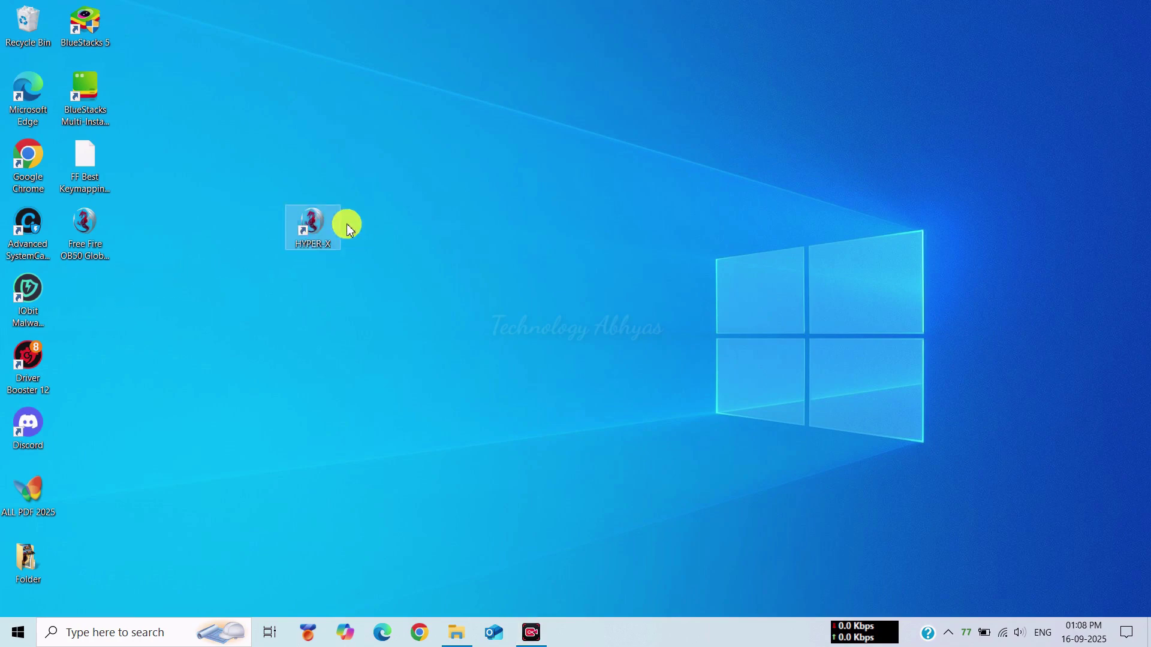
- Start HYPER-X from the desktop and open Android Settings from System apps
{"action": "double_click", "coordinate": [313, 235]}
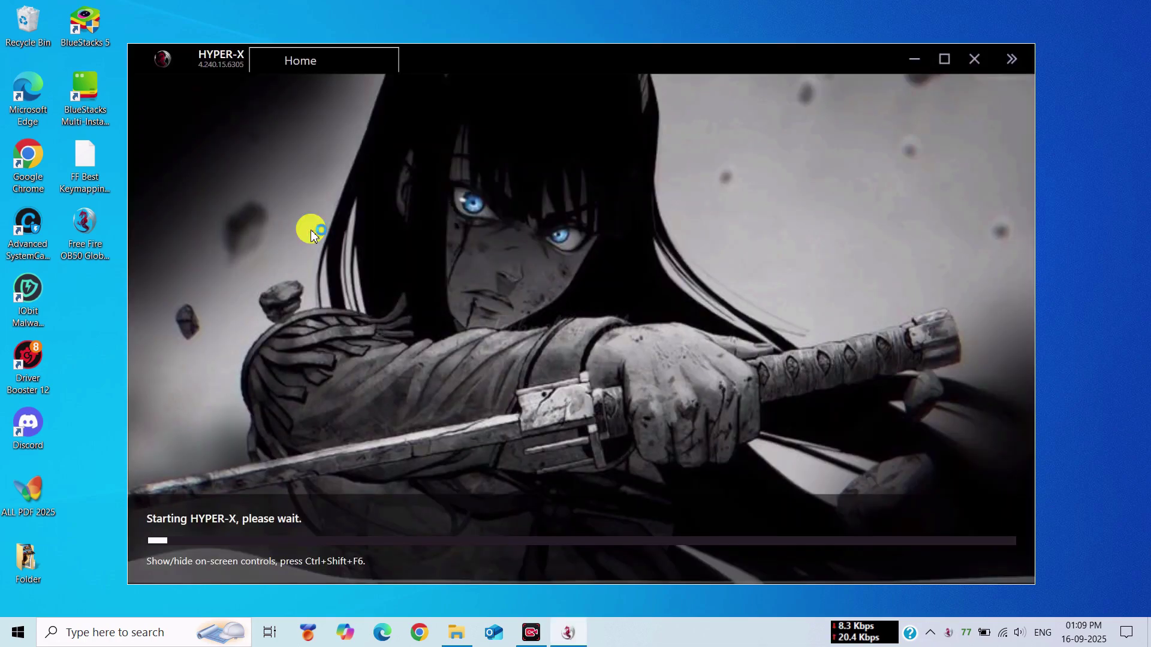
{"action": "left_click_drag", "start_coordinate": [516, 59], "coordinate": [524, 44]}
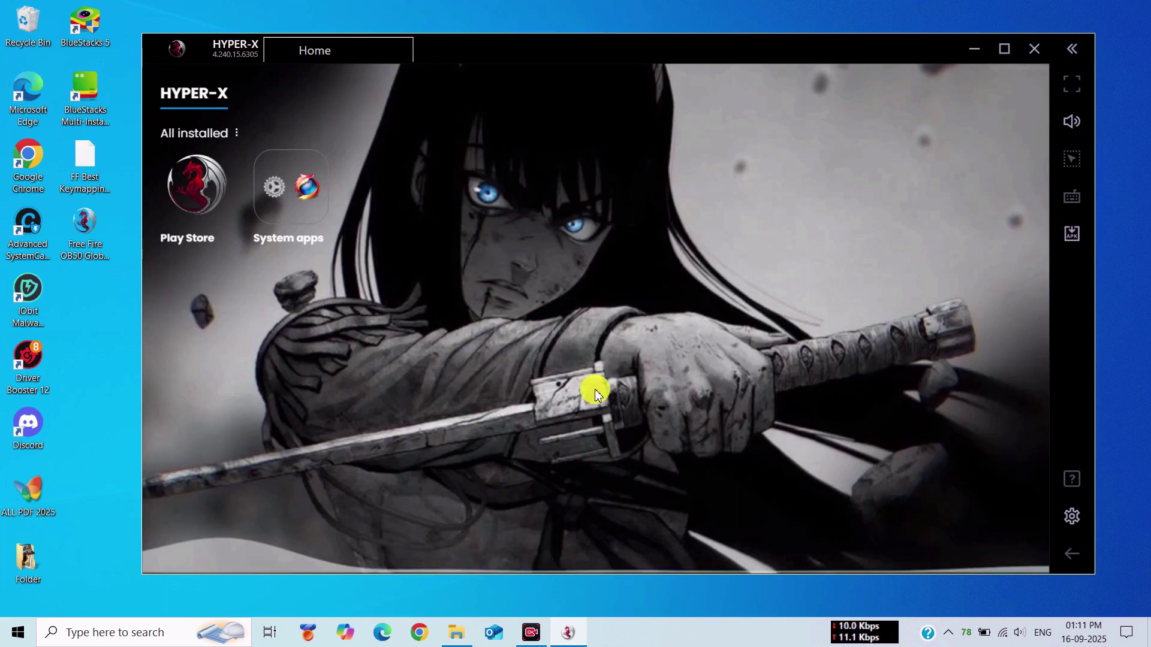
{"action": "left_click", "coordinate": [320, 219]}
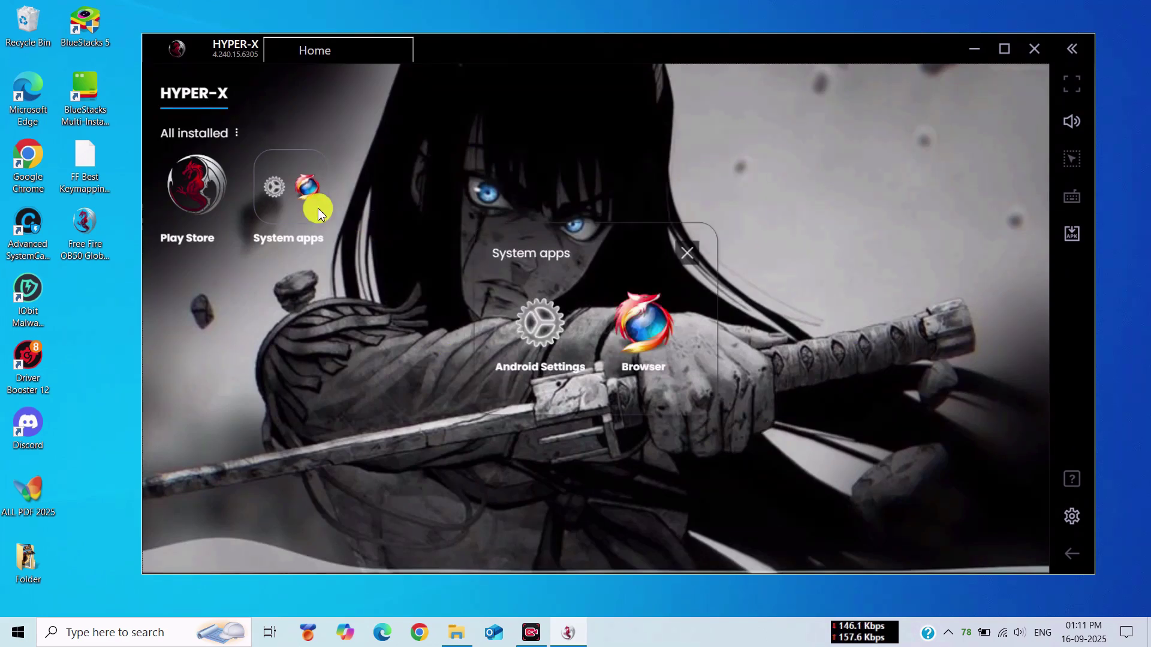
{"action": "left_click", "coordinate": [561, 324]}
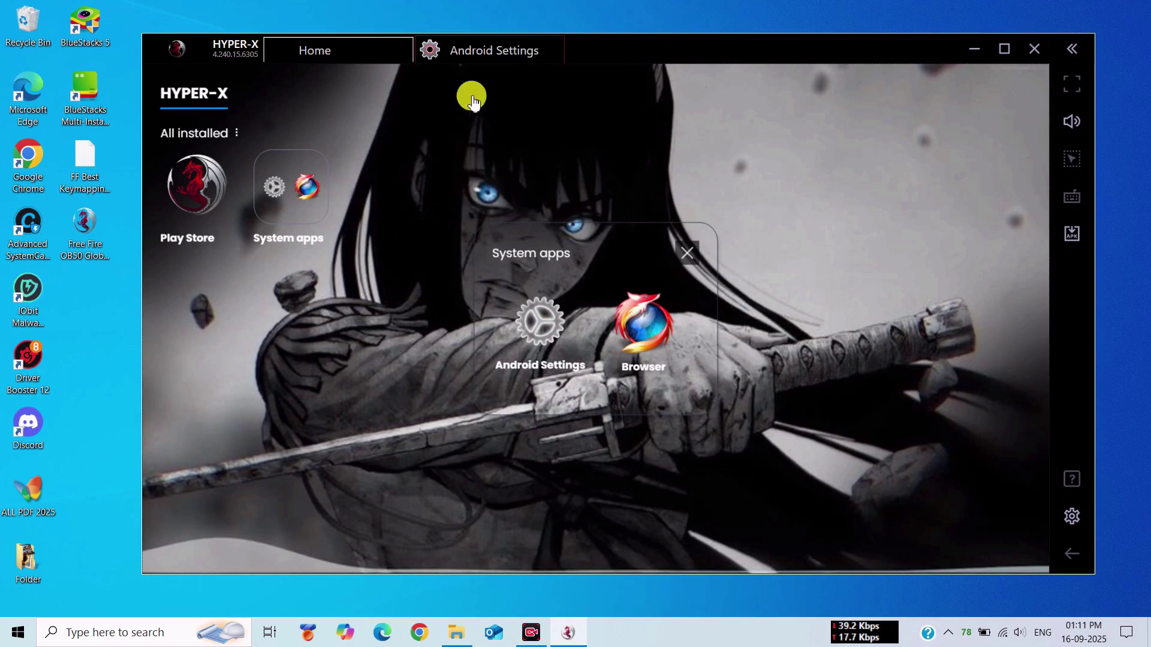
- Force stop Google Play Store and clear its app data
{"action": "left_click", "coordinate": [477, 48]}
{"action": "left_click", "coordinate": [645, 219]}
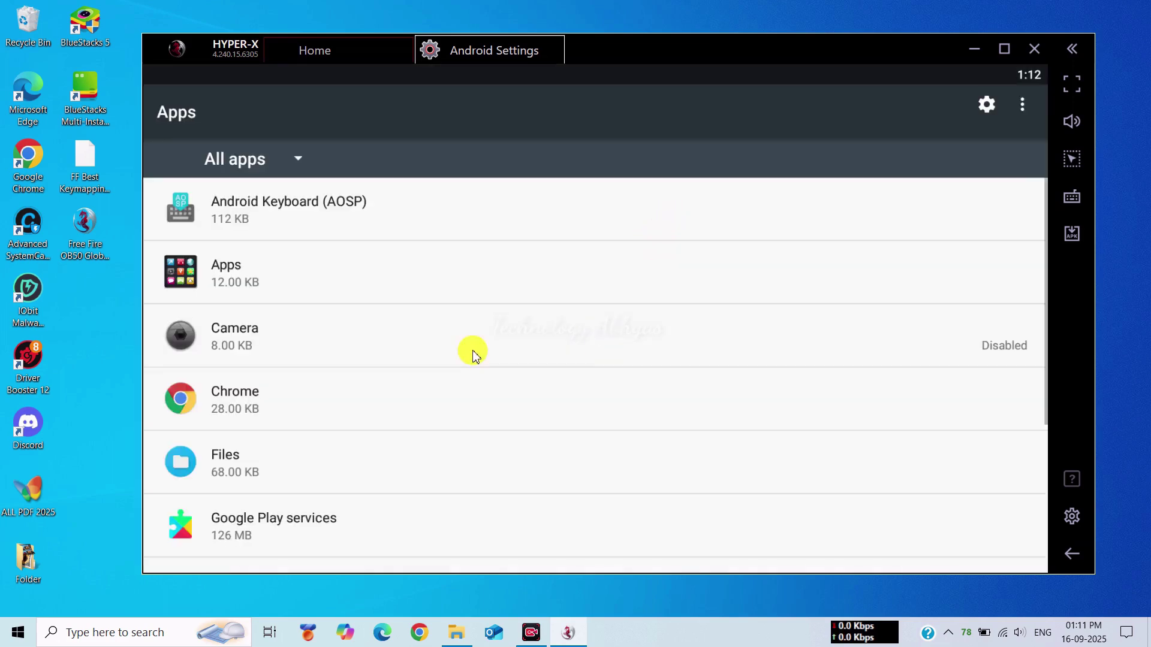
{"action": "scroll", "coordinate": [470, 353], "scroll_direction": "down", "scroll_amount": 3}
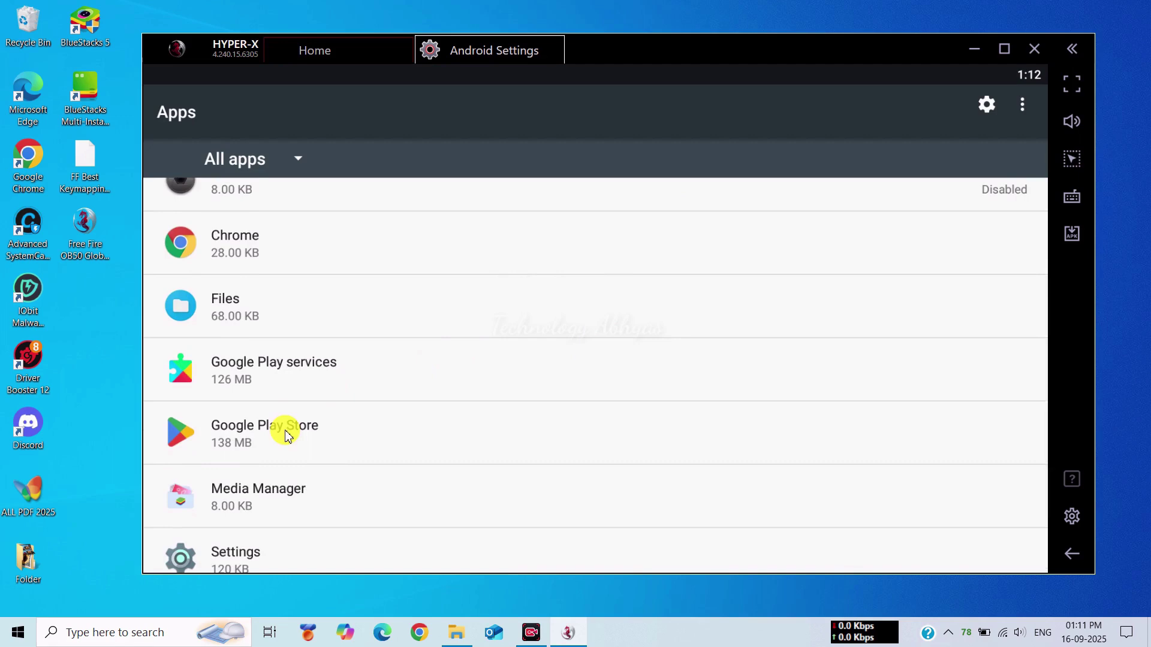
{"action": "left_click", "coordinate": [284, 429]}
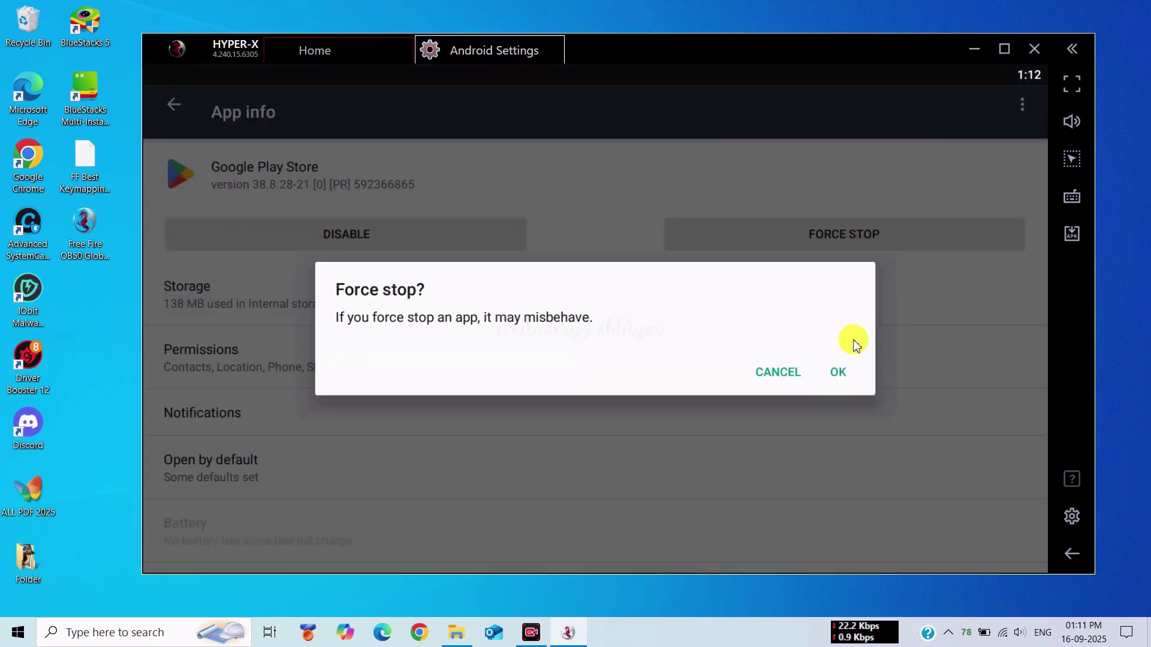
{"action": "left_click", "coordinate": [841, 373]}
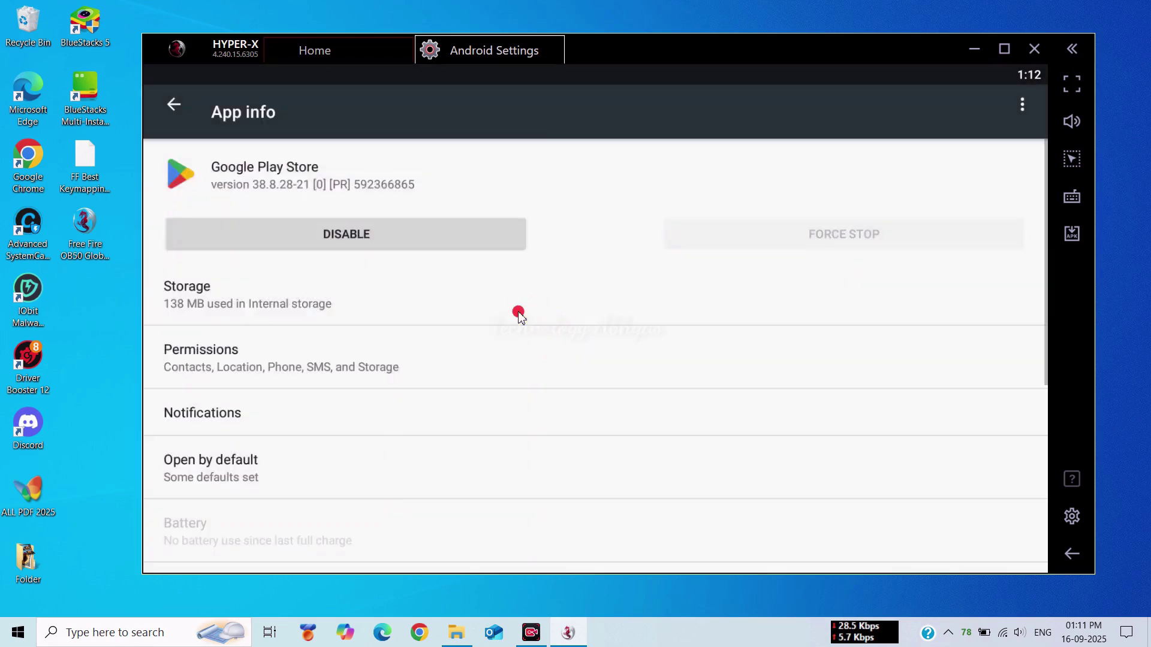
{"action": "left_click", "coordinate": [525, 322]}
{"action": "left_click", "coordinate": [372, 313]}
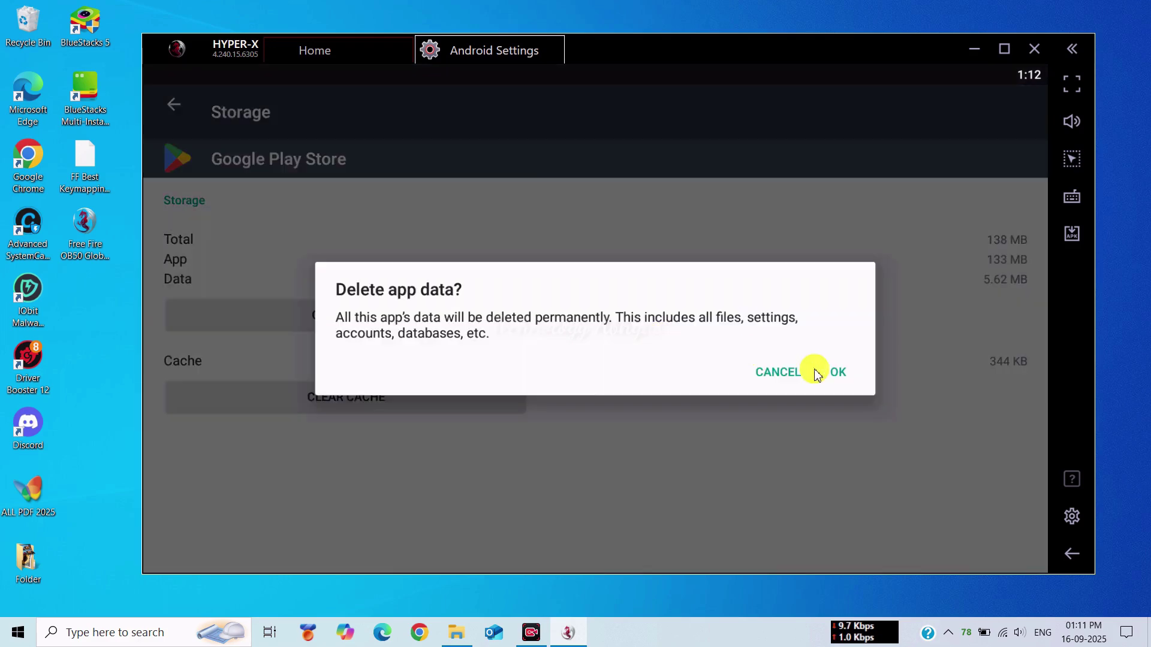
{"action": "left_click", "coordinate": [822, 373]}
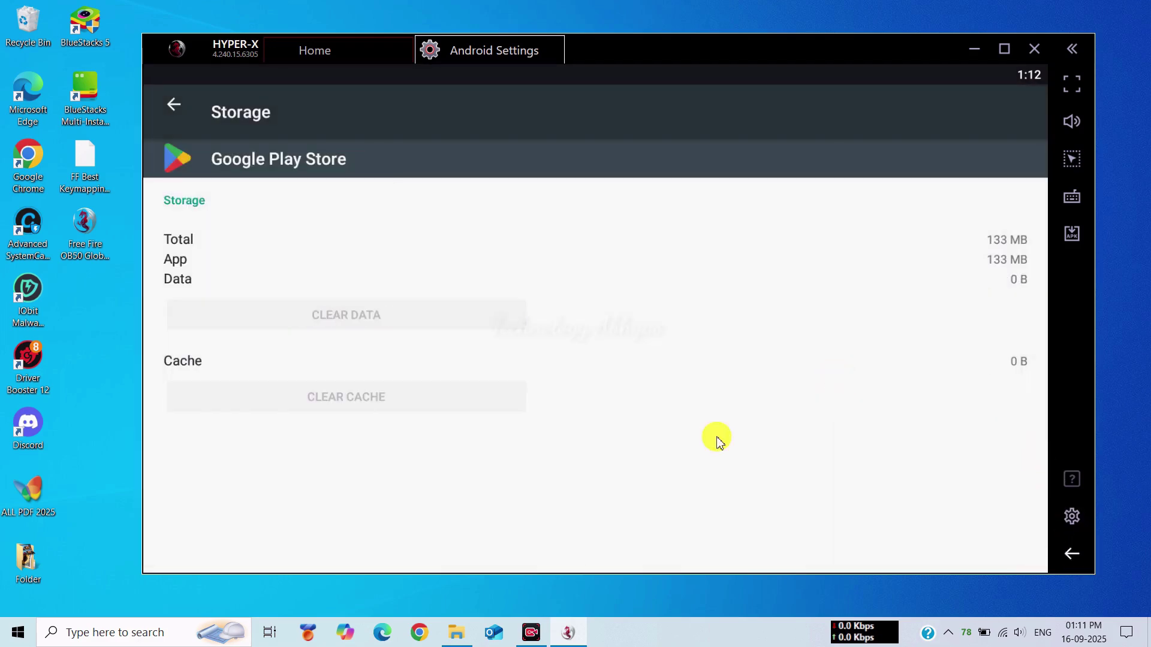
- Disable Google Play Store, restoring its factory version, and return to the Apps list
{"action": "key", "text": "Escape"}
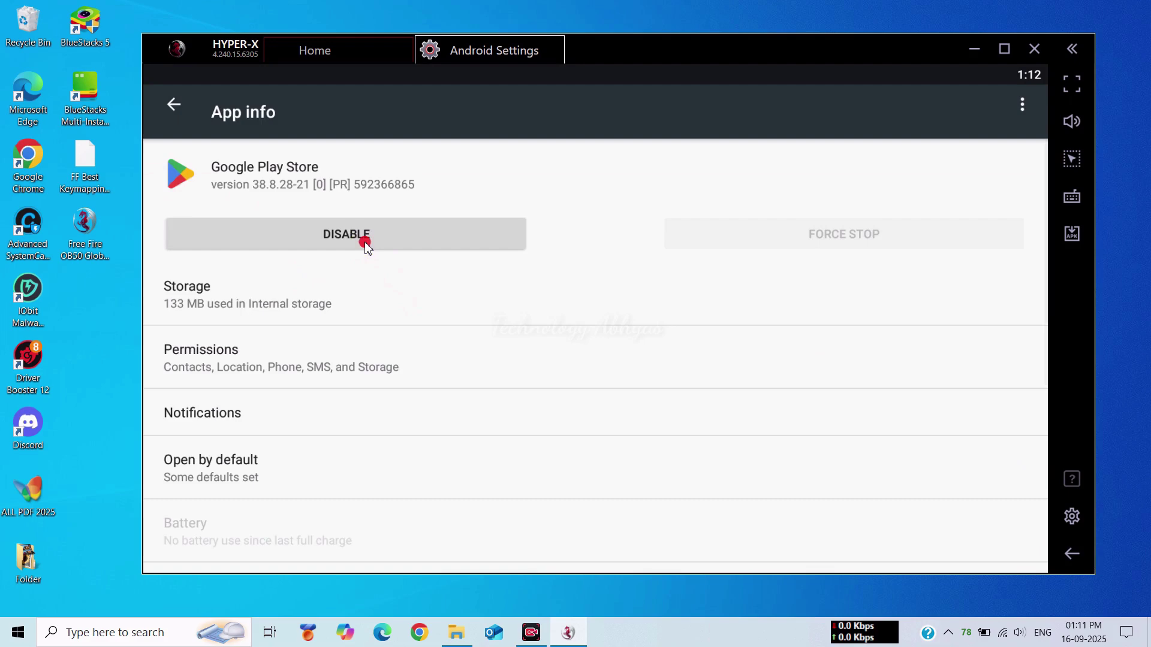
{"action": "left_click", "coordinate": [362, 239]}
{"action": "left_click", "coordinate": [820, 349]}
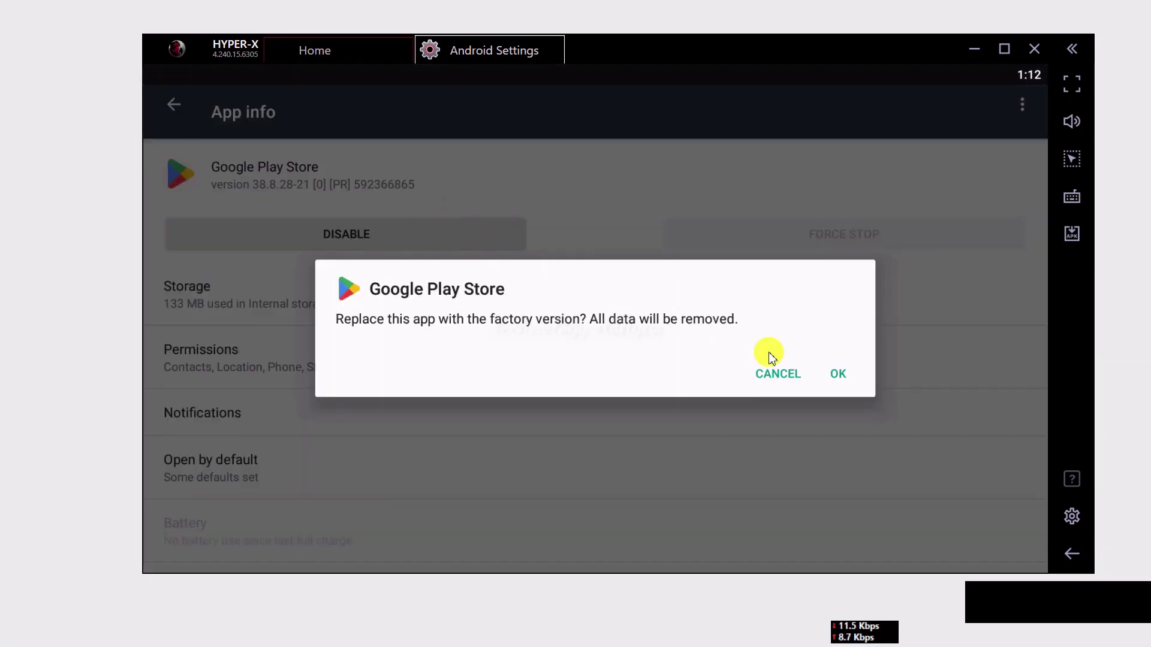
{"action": "left_click", "coordinate": [838, 377]}
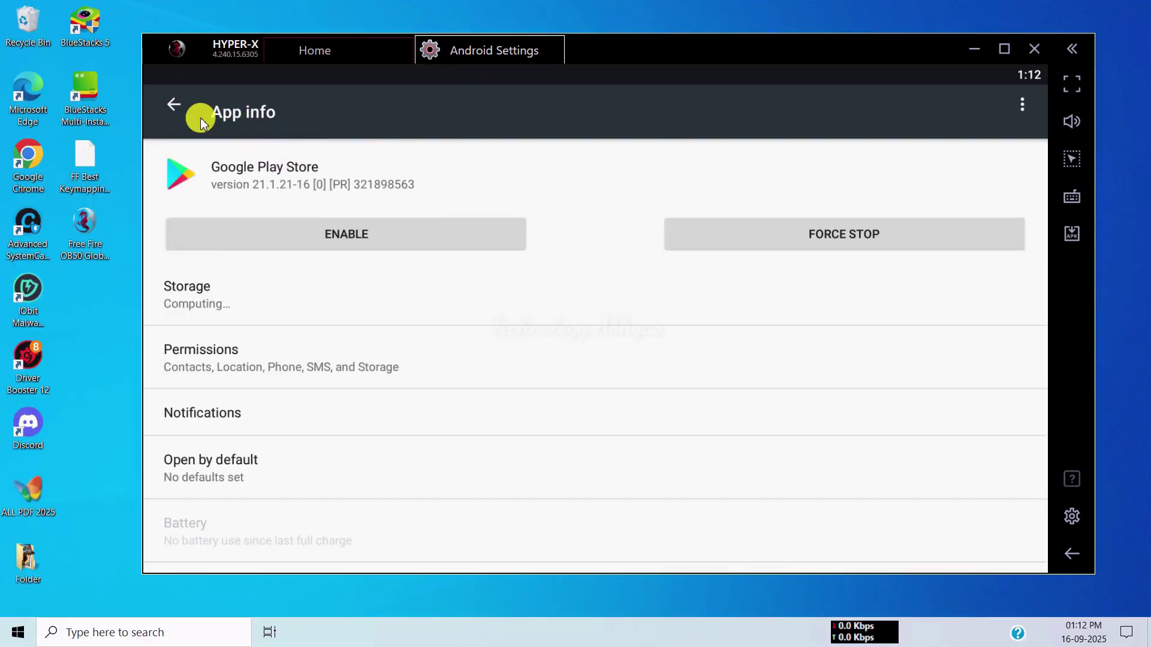
{"action": "left_click", "coordinate": [175, 107]}
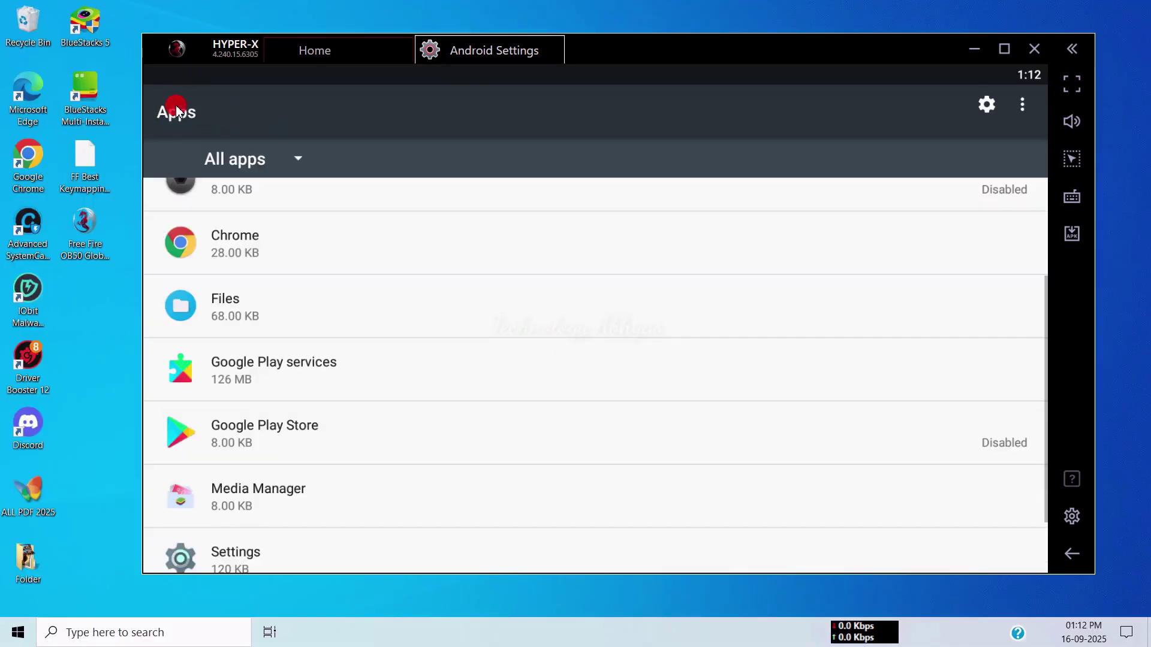
- Turn on Large mouse pointer and Mono audio in Accessibility settings
{"action": "scroll", "coordinate": [365, 427], "scroll_direction": "down", "scroll_amount": 2}
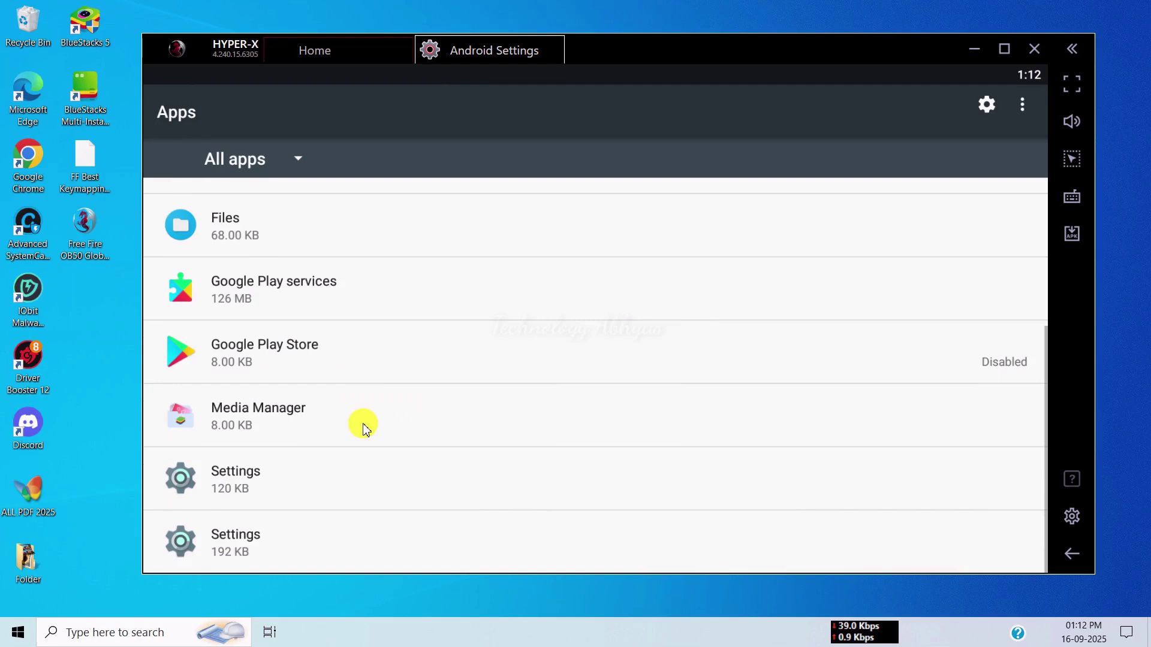
{"action": "left_click", "coordinate": [1072, 554]}
{"action": "scroll", "coordinate": [754, 474], "scroll_direction": "down", "scroll_amount": 4}
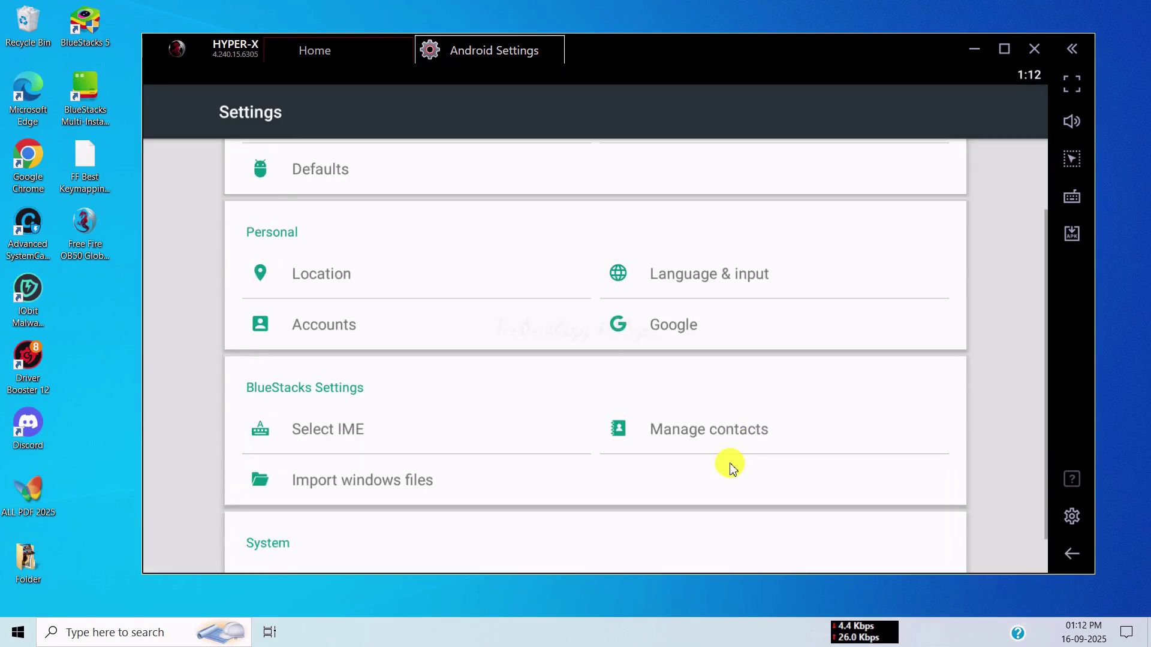
{"action": "left_click", "coordinate": [653, 544]}
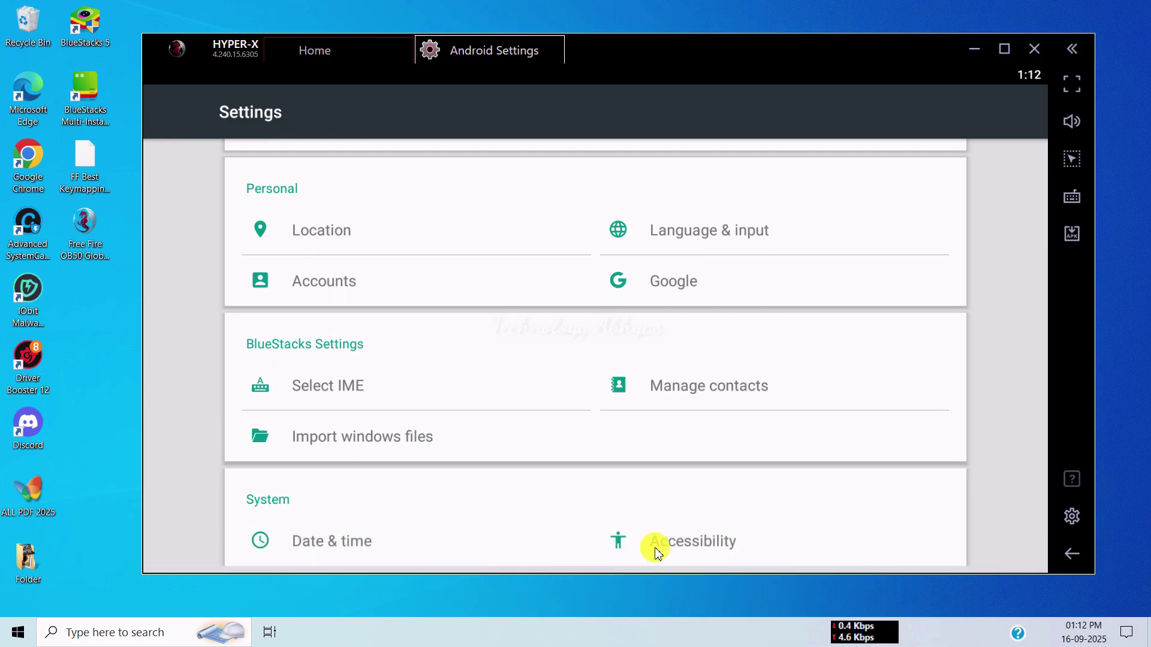
{"action": "scroll", "coordinate": [471, 378], "scroll_direction": "down", "scroll_amount": 10}
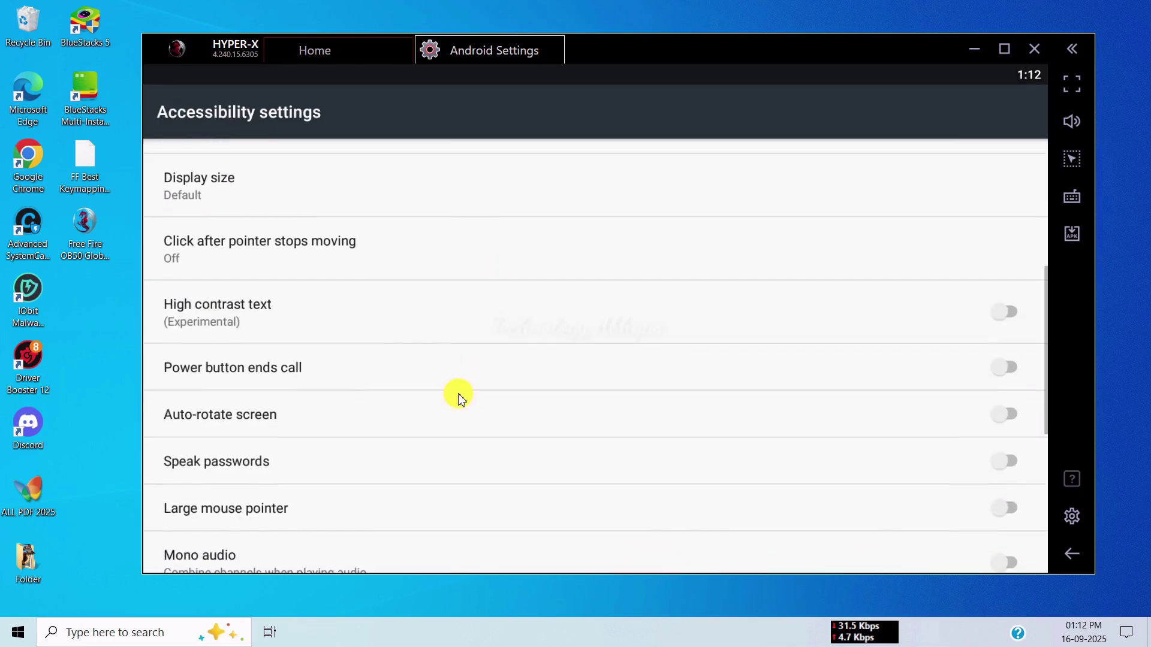
{"action": "left_click", "coordinate": [996, 350]}
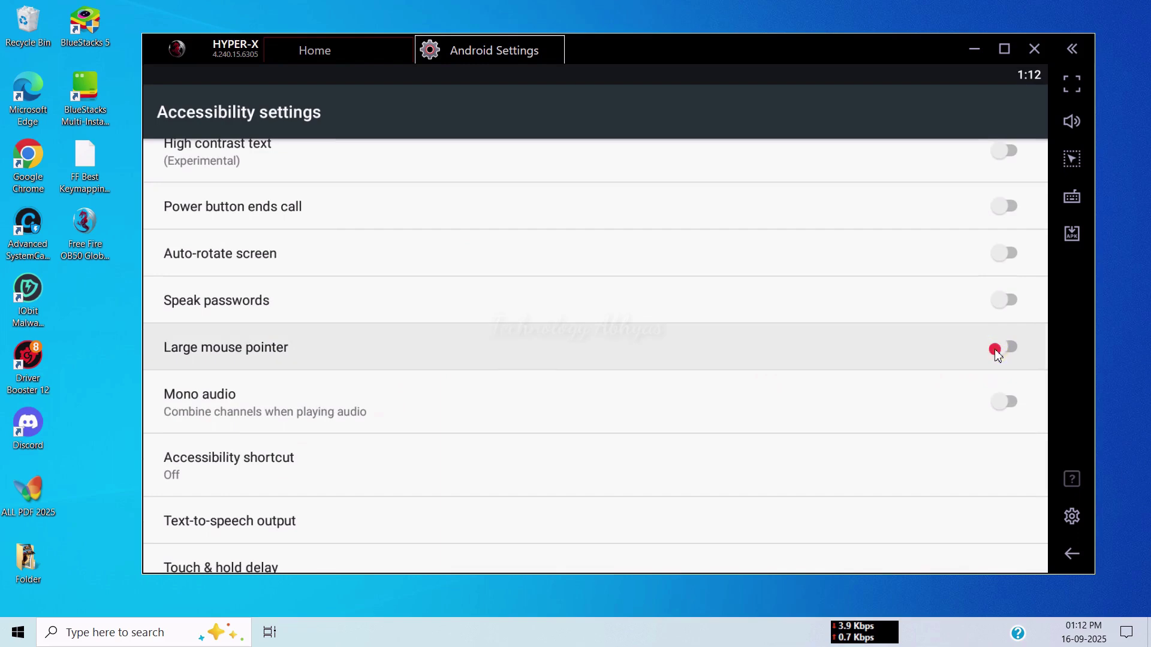
{"action": "left_click", "coordinate": [1007, 403]}
- Set the touch & hold delay to Short
{"action": "scroll", "coordinate": [629, 478], "scroll_direction": "down", "scroll_amount": 1}
{"action": "scroll", "coordinate": [630, 477], "scroll_direction": "down", "scroll_amount": 3}
{"action": "left_click", "coordinate": [318, 410]}
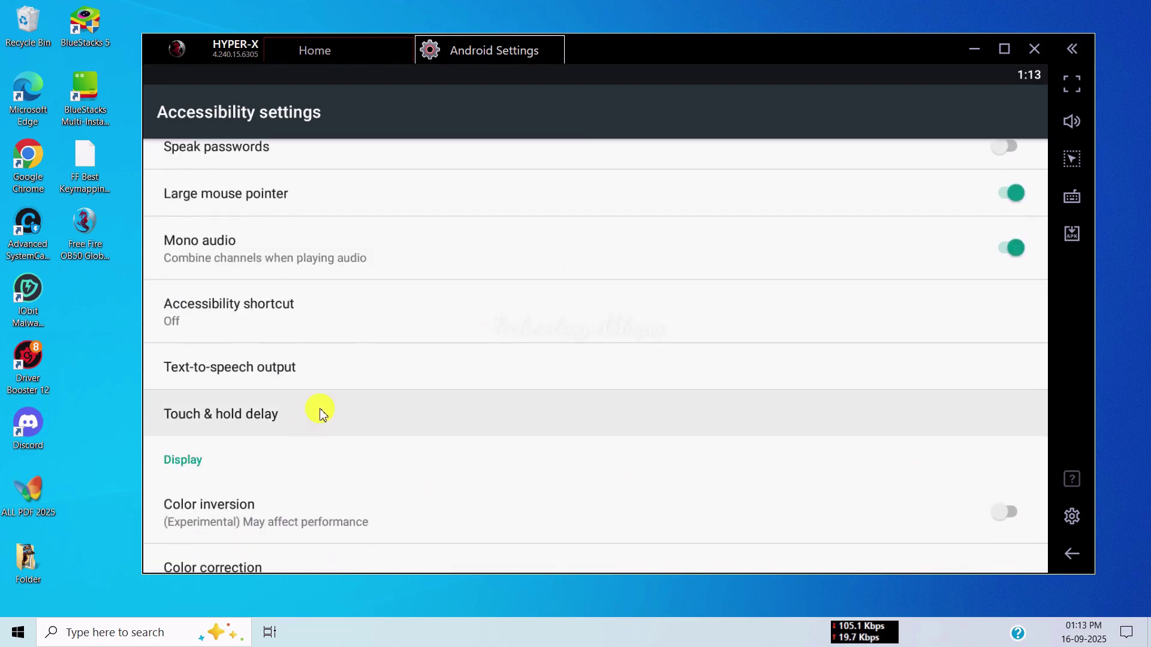
{"action": "left_click", "coordinate": [350, 288]}
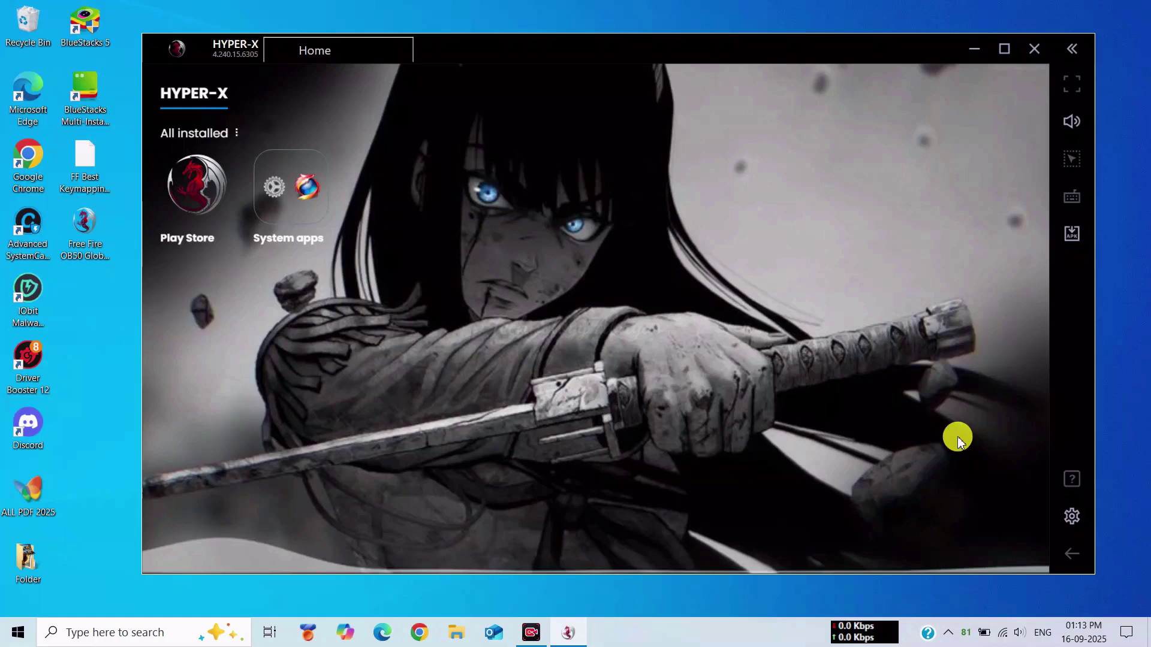
- In emulator Settings, keep the display resolution on Landscape (Tablet mode) presets
{"action": "left_click", "coordinate": [1072, 521]}
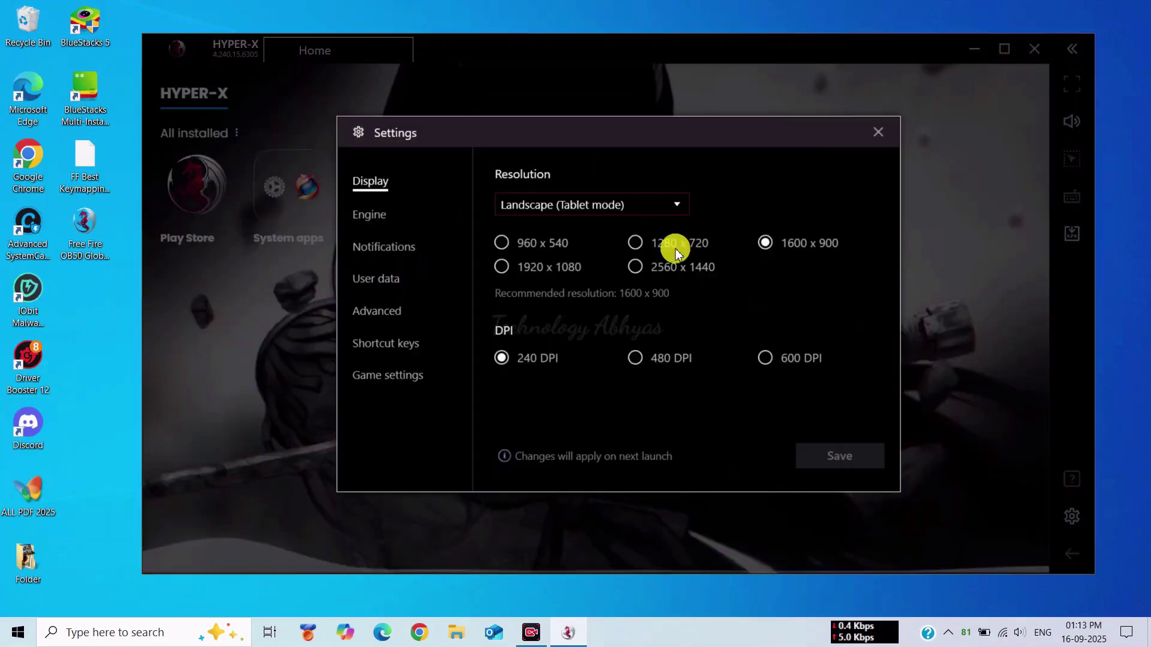
{"action": "left_click", "coordinate": [618, 205]}
{"action": "left_click", "coordinate": [547, 271]}
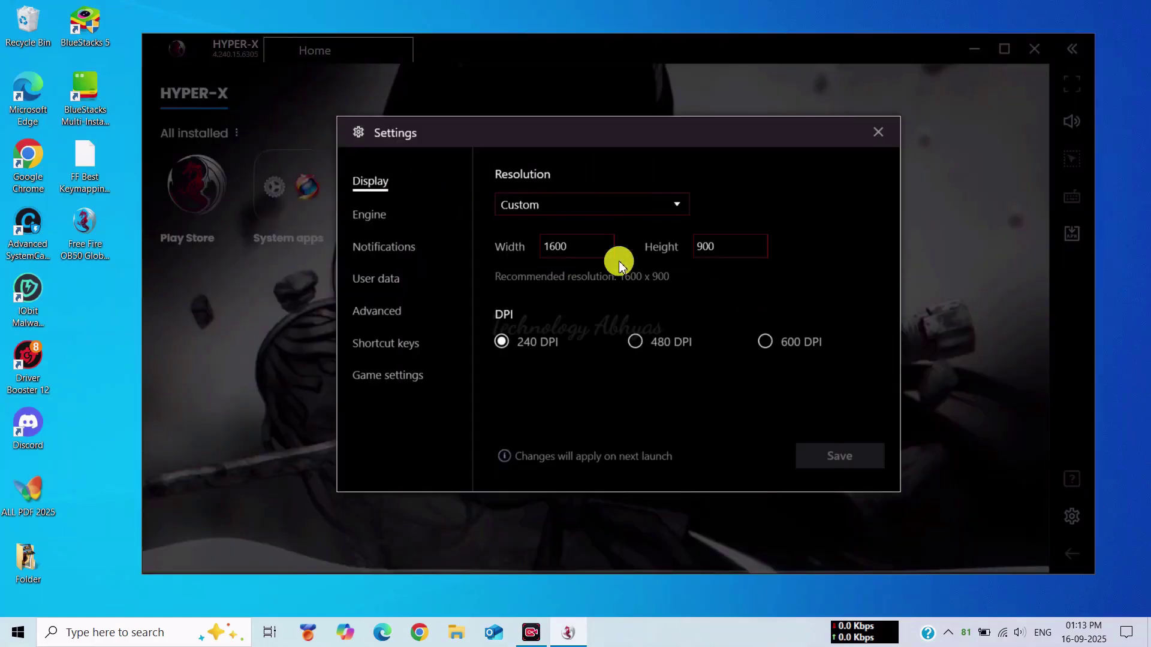
{"action": "left_click", "coordinate": [665, 207]}
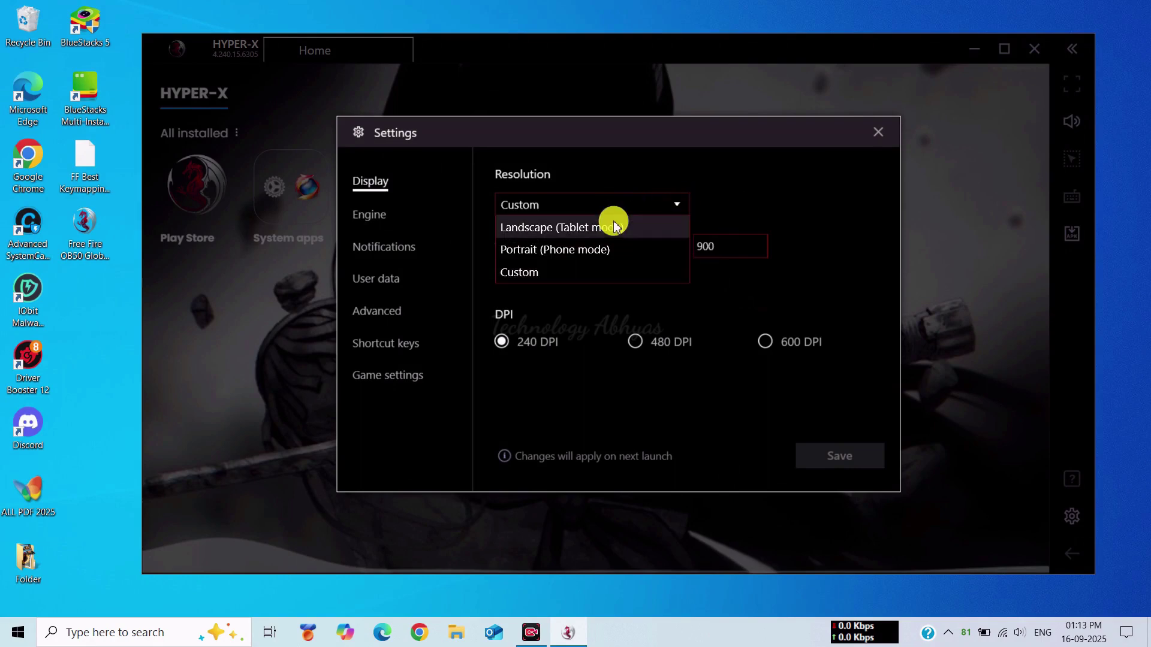
{"action": "left_click", "coordinate": [612, 224]}
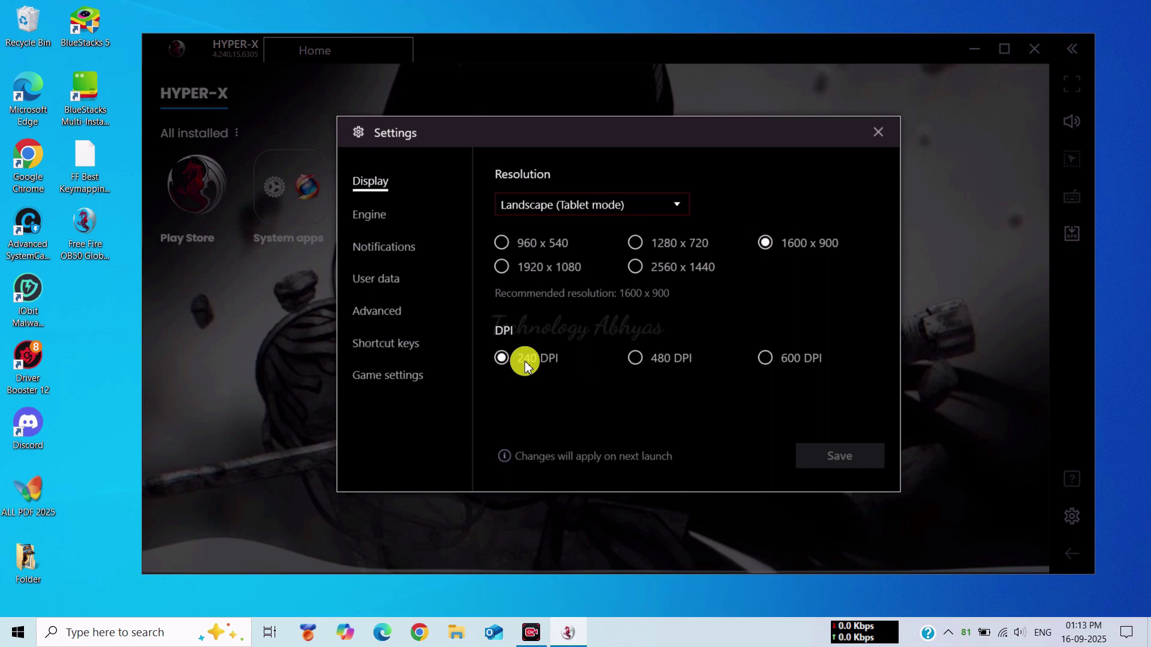
- In Engine settings, prefer dedicated NVIDIA graphics, with RAM Medium (2 GB) and CPU Medium (2 Cores)
{"action": "left_click", "coordinate": [372, 215]}
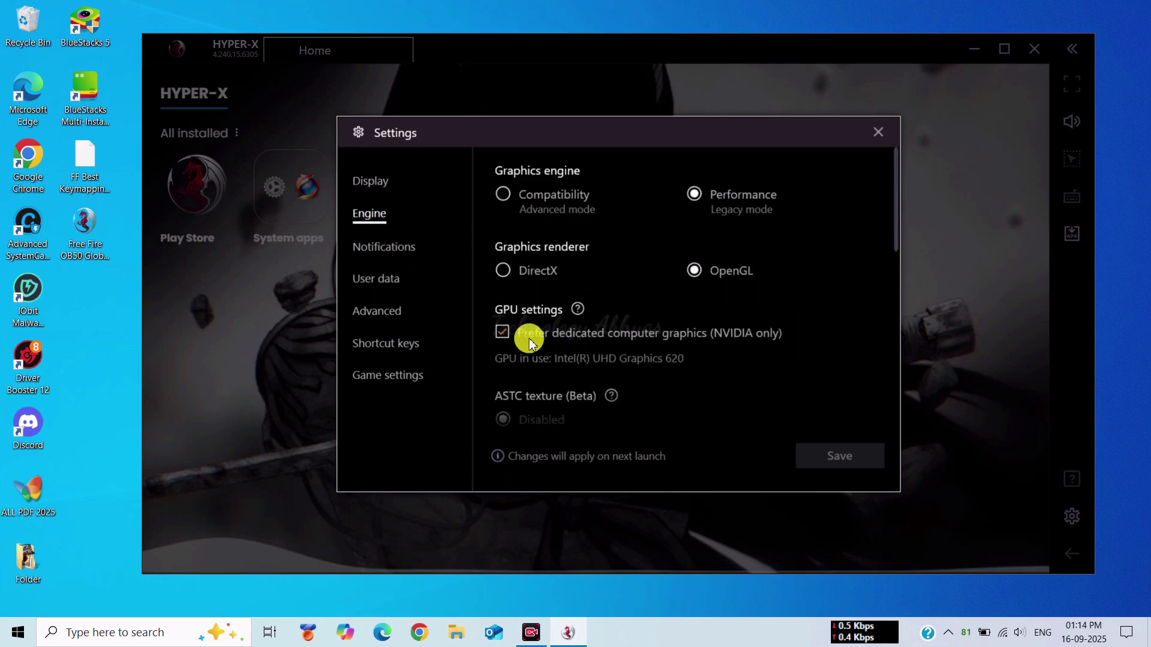
{"action": "left_click", "coordinate": [501, 333]}
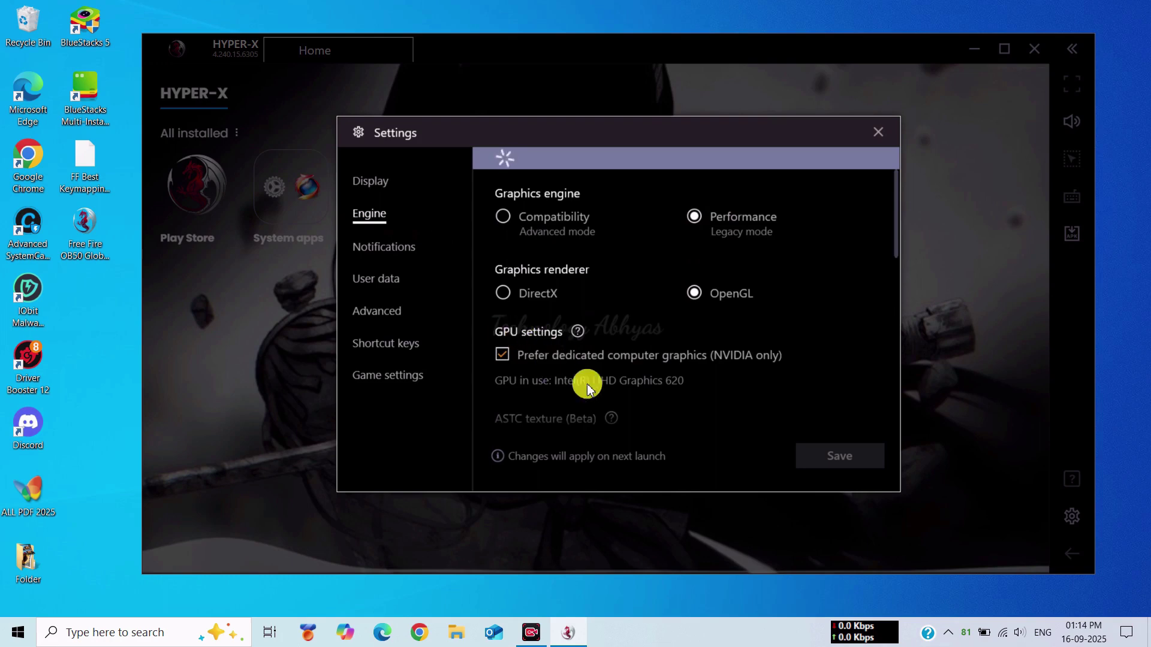
{"action": "left_click", "coordinate": [504, 331]}
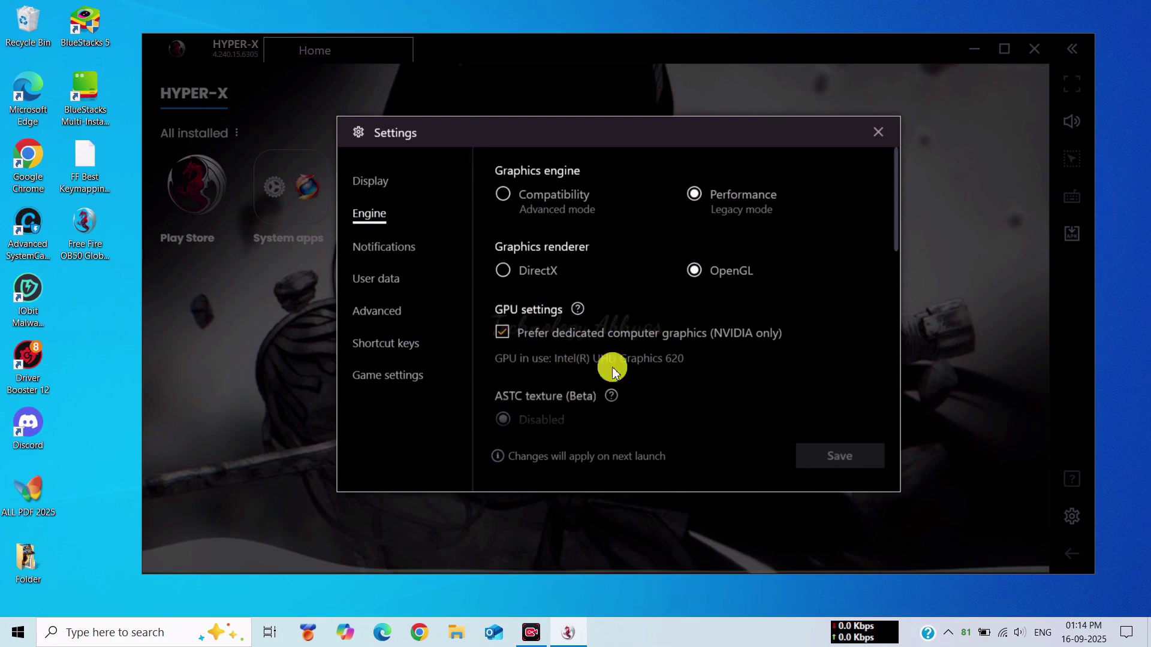
{"action": "scroll", "coordinate": [640, 363], "scroll_direction": "down", "scroll_amount": 5}
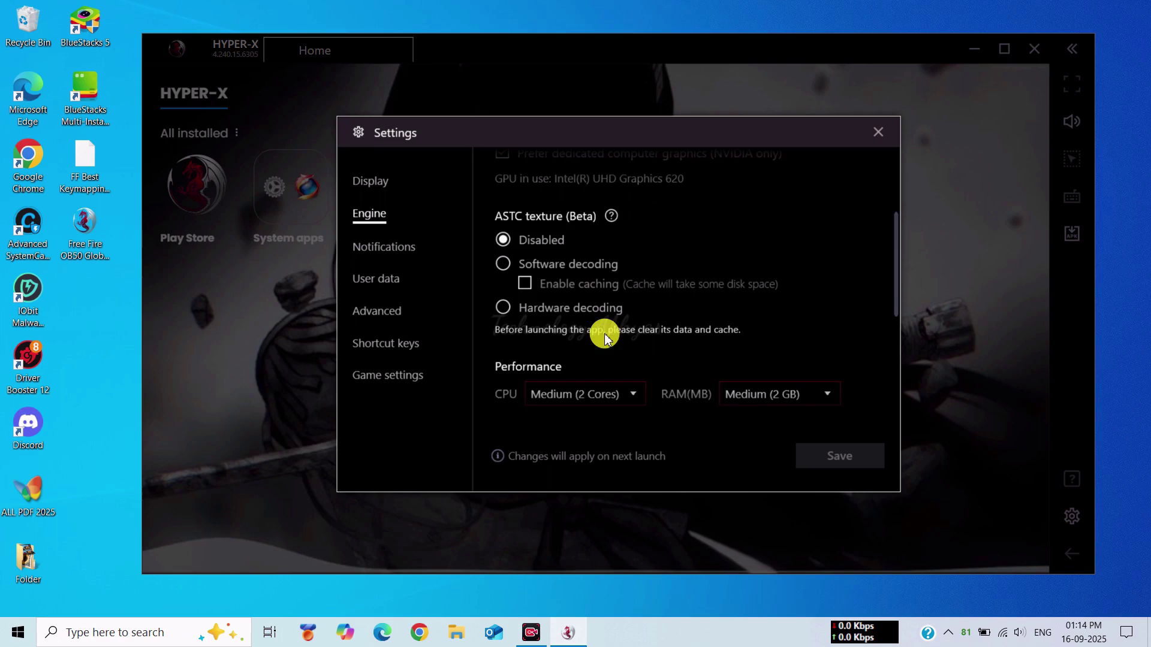
{"action": "scroll", "coordinate": [605, 337], "scroll_direction": "down", "scroll_amount": 1}
{"action": "left_click", "coordinate": [755, 278]}
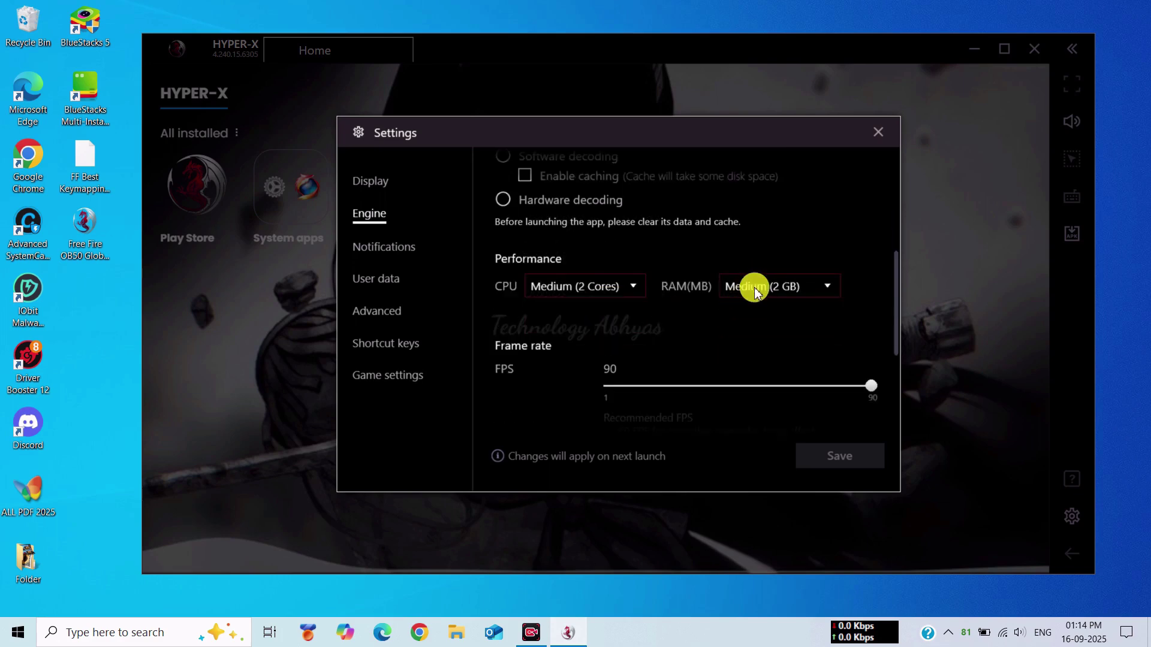
{"action": "left_click", "coordinate": [807, 286]}
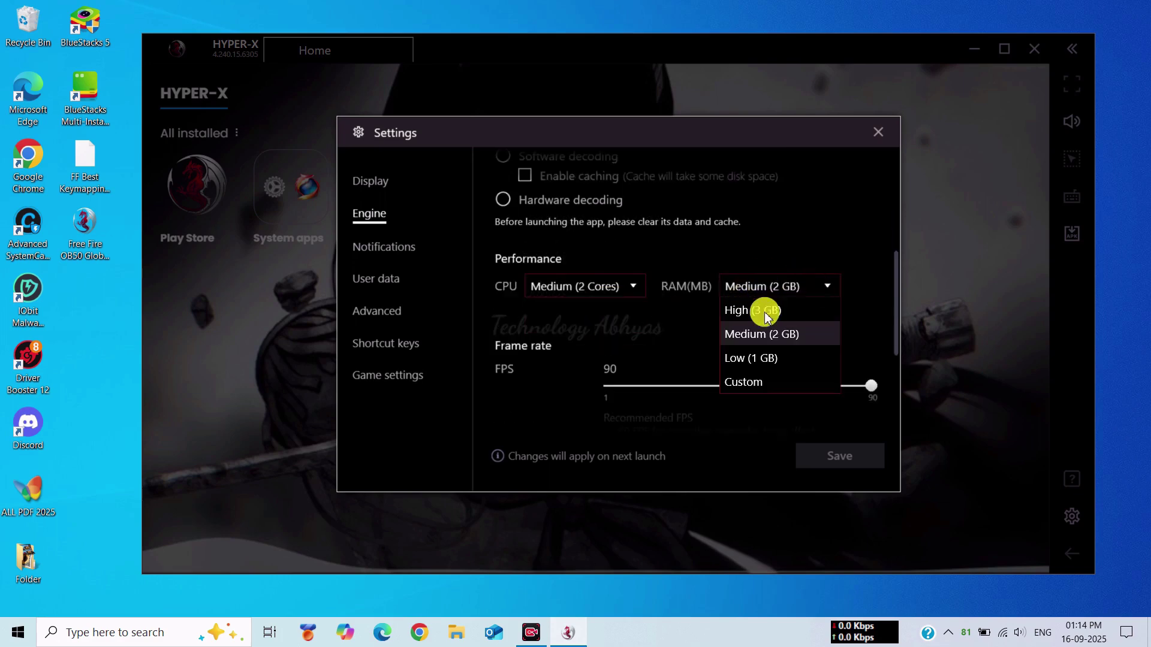
{"action": "left_click", "coordinate": [756, 332]}
{"action": "left_click", "coordinate": [627, 287]}
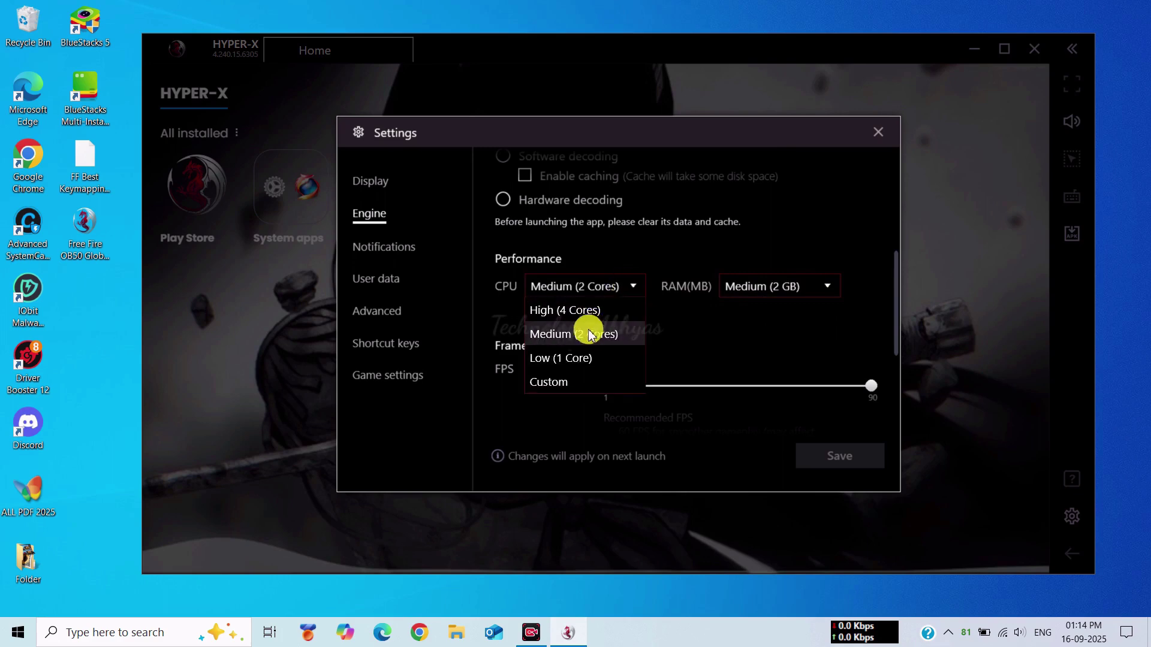
{"action": "left_click", "coordinate": [590, 334]}
- Set FPS to 90, enable Display FPS during gameplay, and save the engine settings
{"action": "scroll", "coordinate": [669, 357], "scroll_direction": "down", "scroll_amount": 2}
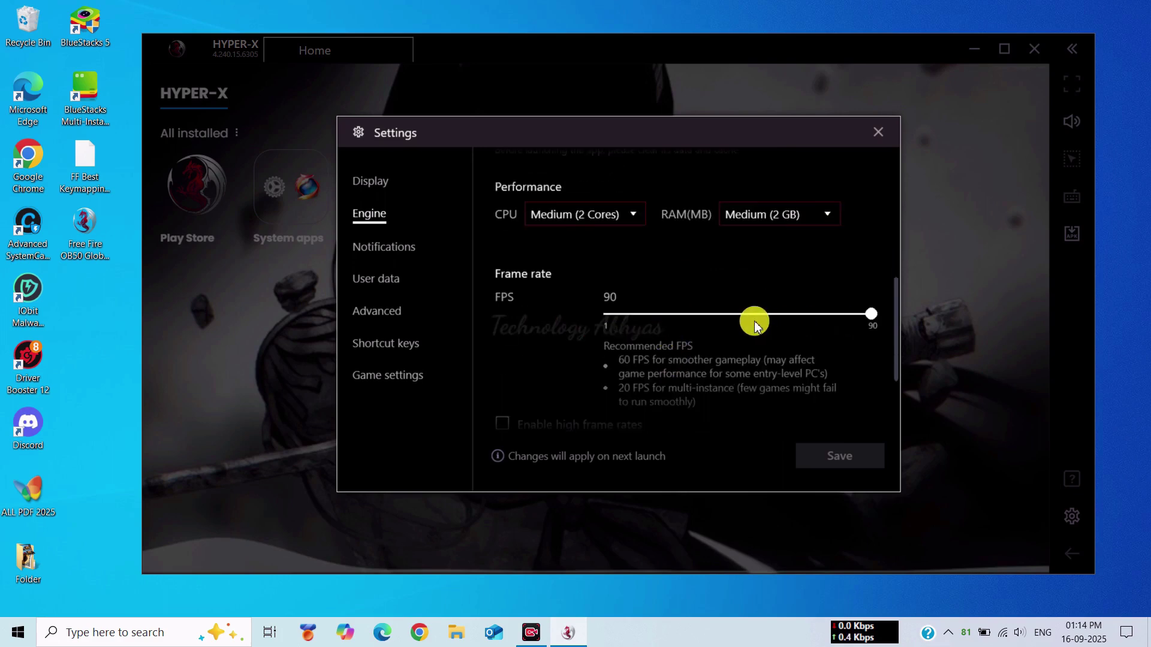
{"action": "left_click_drag", "start_coordinate": [861, 312], "coordinate": [1021, 313]}
{"action": "scroll", "coordinate": [604, 324], "scroll_direction": "down", "scroll_amount": 2}
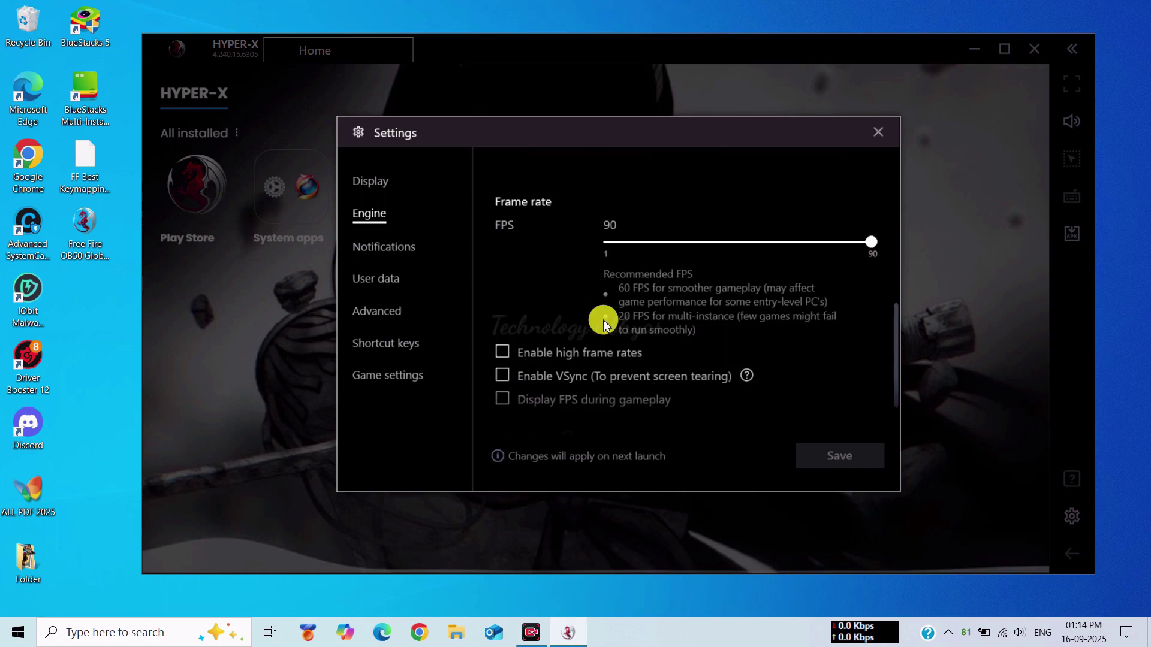
{"action": "scroll", "coordinate": [604, 324], "scroll_direction": "down", "scroll_amount": 1}
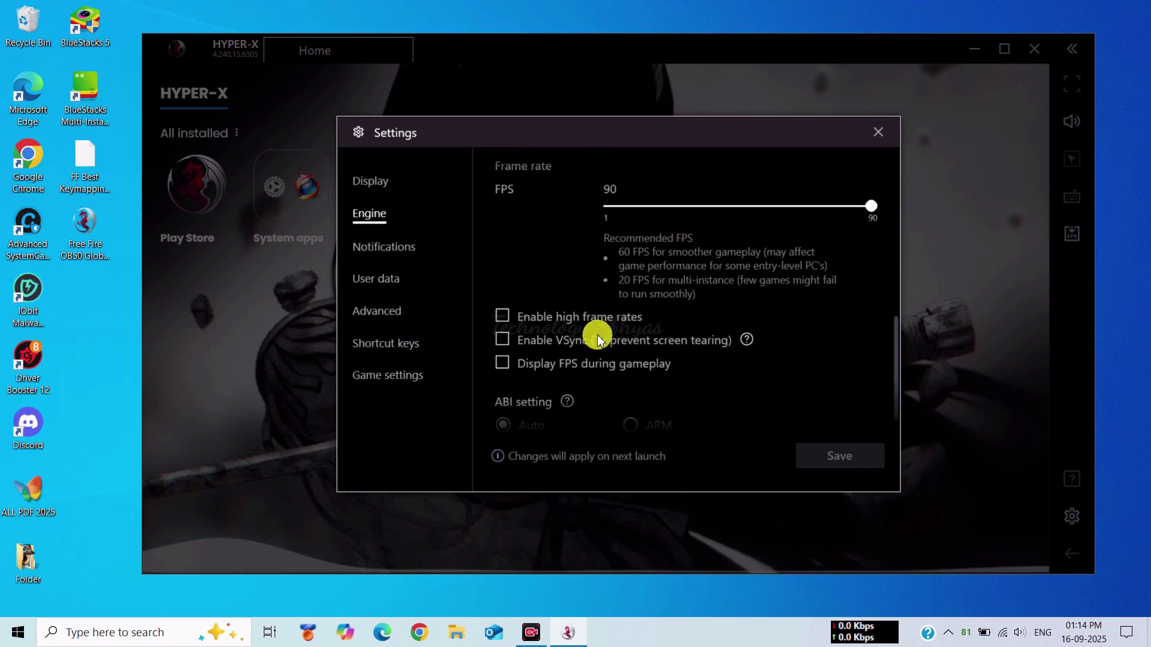
{"action": "left_click", "coordinate": [564, 362]}
{"action": "scroll", "coordinate": [666, 390], "scroll_direction": "down", "scroll_amount": 1}
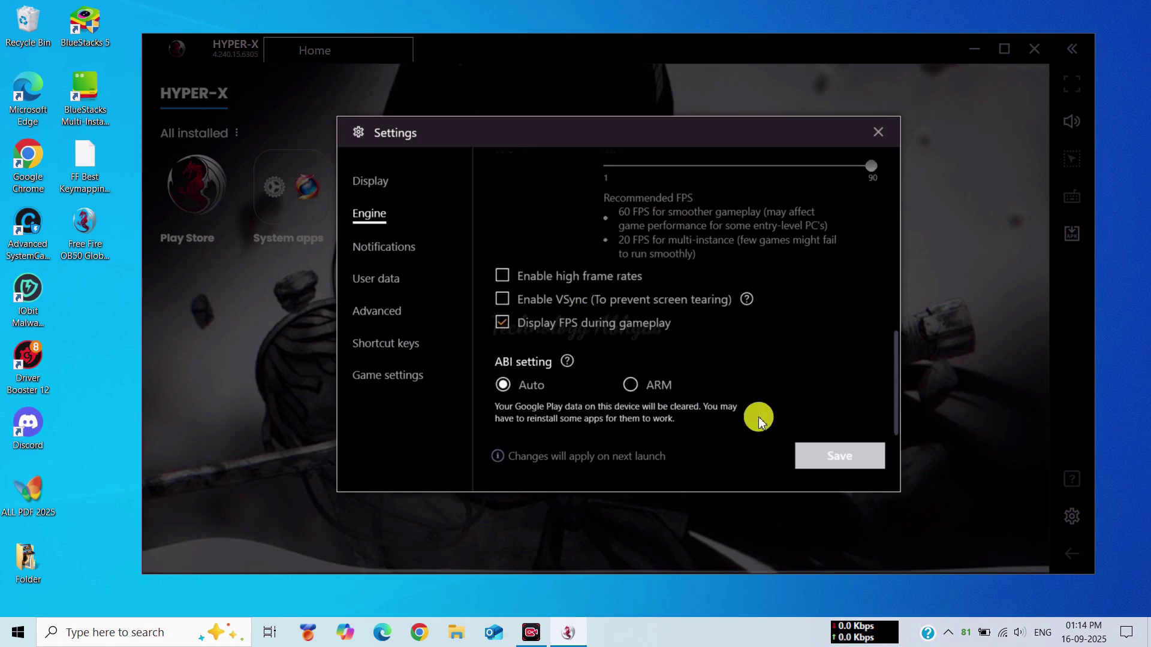
{"action": "left_click", "coordinate": [809, 455]}
- Turn off toast, gamepad and app notifications in the Notifications page
{"action": "left_click", "coordinate": [411, 249]}
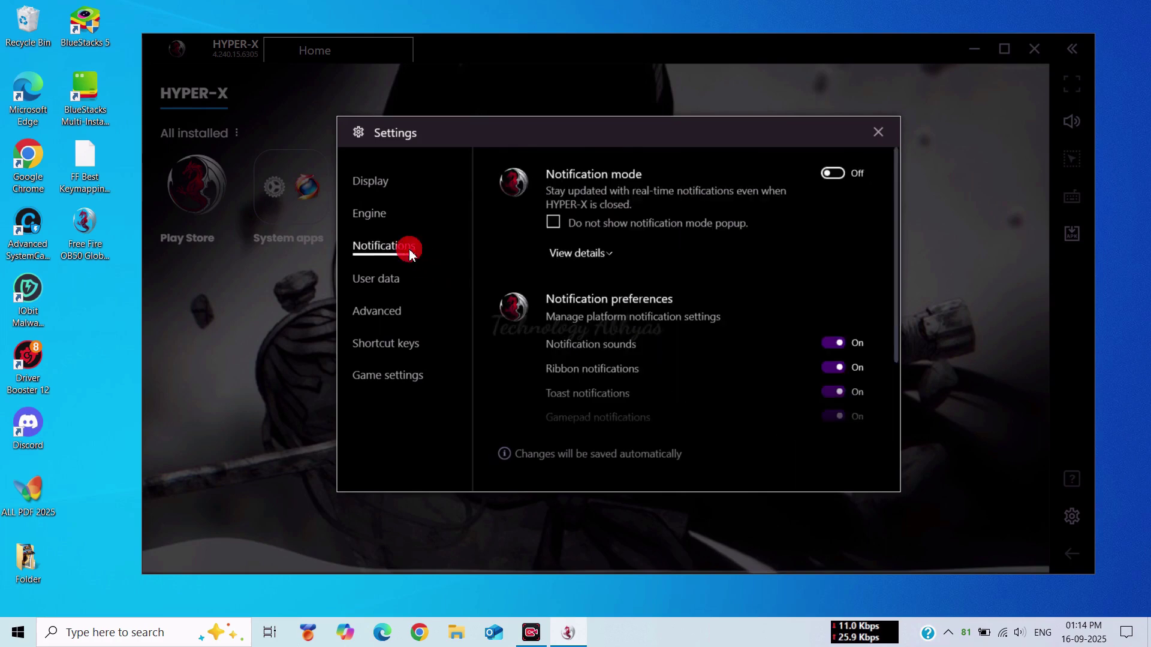
{"action": "scroll", "coordinate": [754, 358], "scroll_direction": "down", "scroll_amount": 1}
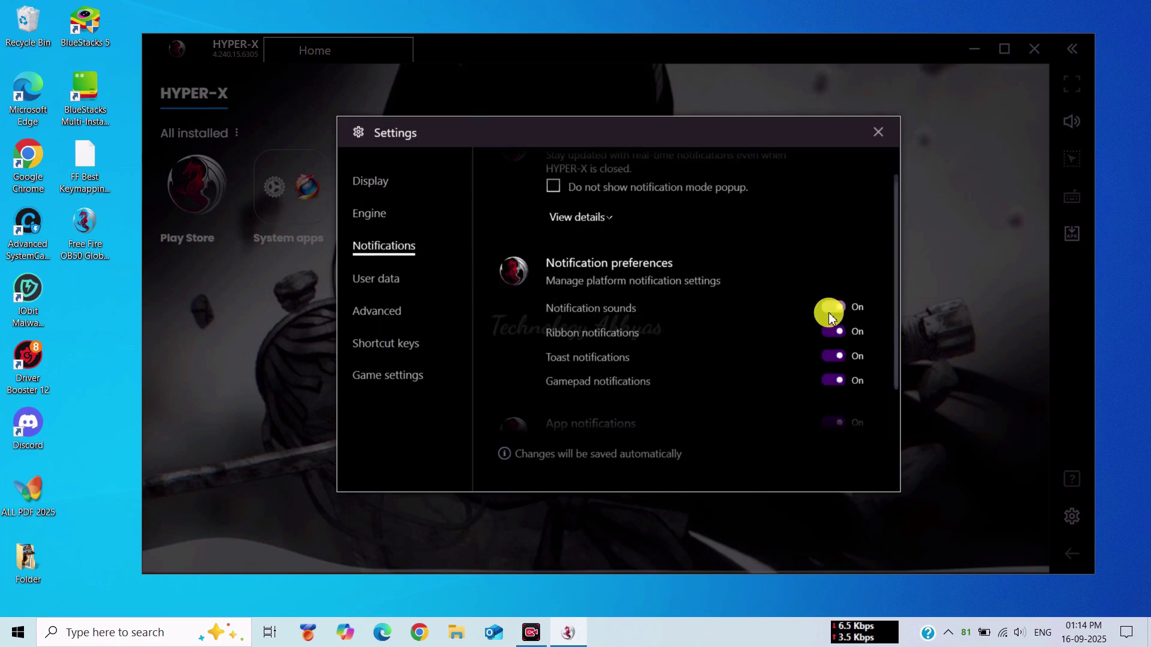
{"action": "left_click", "coordinate": [836, 356]}
{"action": "left_click", "coordinate": [833, 380]}
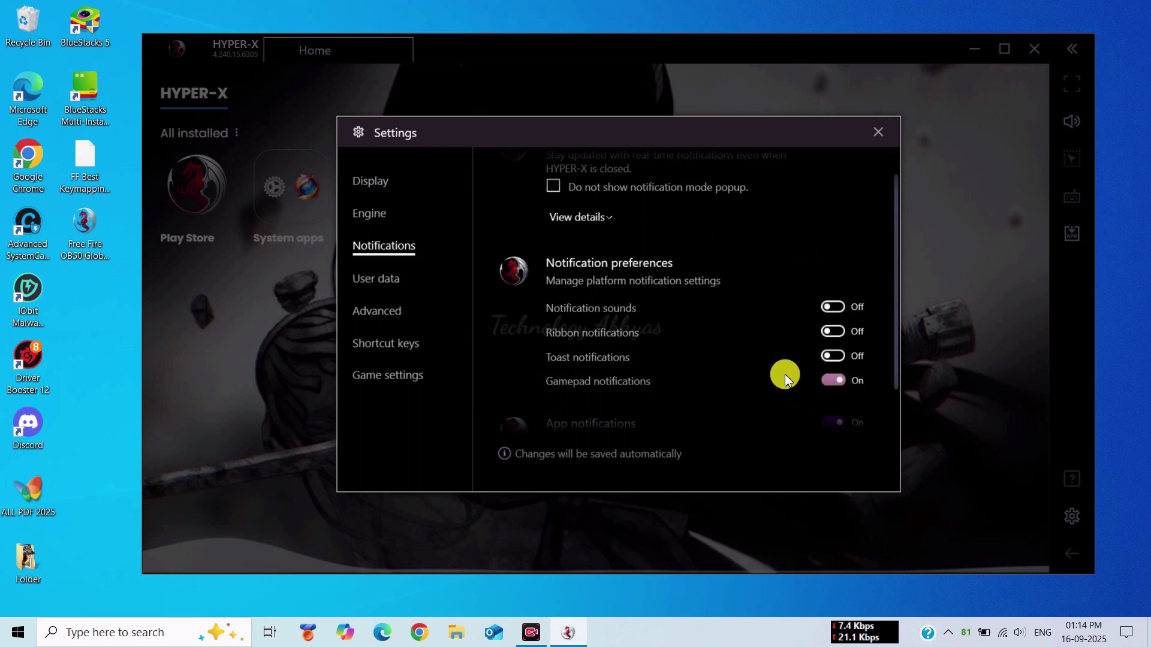
{"action": "scroll", "coordinate": [786, 375], "scroll_direction": "down", "scroll_amount": 1}
{"action": "scroll", "coordinate": [822, 360], "scroll_direction": "up", "scroll_amount": 1}
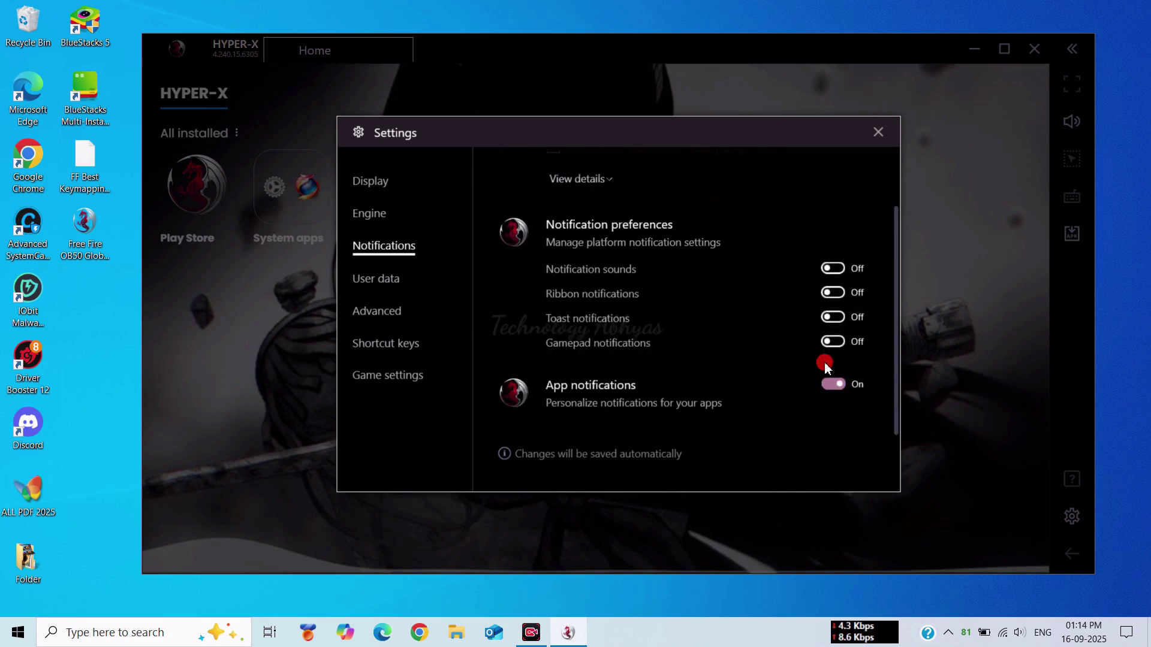
{"action": "scroll", "coordinate": [842, 366], "scroll_direction": "down", "scroll_amount": 1}
{"action": "left_click", "coordinate": [846, 364]}
{"action": "scroll", "coordinate": [840, 367], "scroll_direction": "up", "scroll_amount": 1}
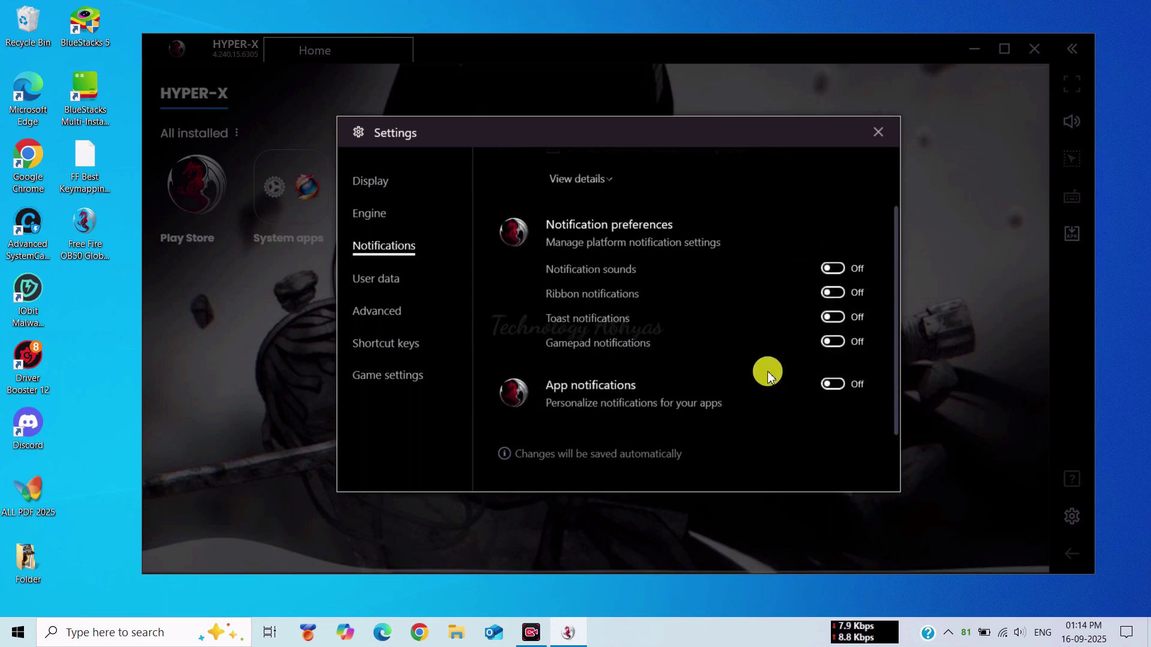
{"action": "left_click", "coordinate": [377, 280]}
- Set the device profile to Asus ROG 2 with AIRTEL as network provider, and save
{"action": "left_click", "coordinate": [374, 312]}
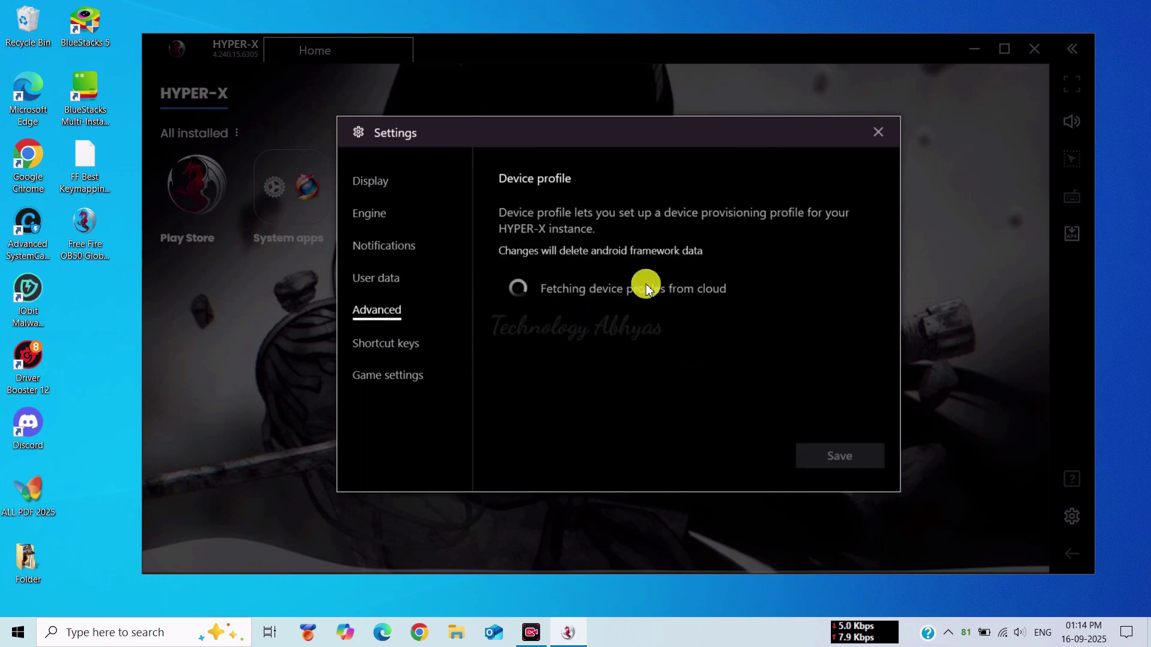
{"action": "left_click", "coordinate": [624, 303]}
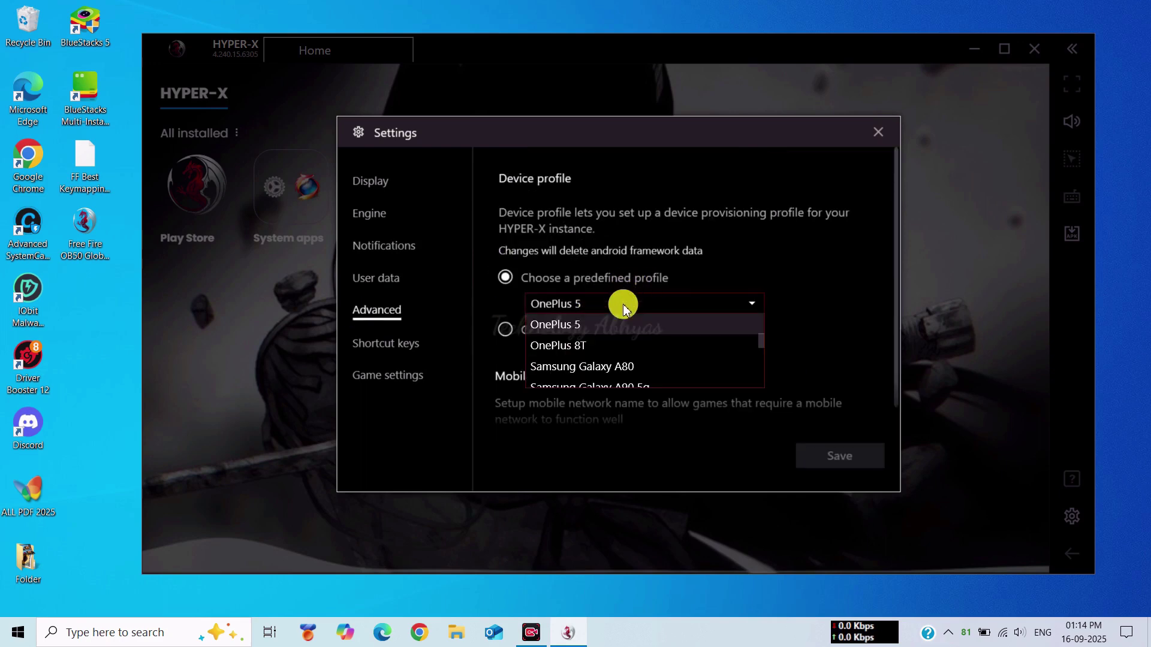
{"action": "scroll", "coordinate": [536, 336], "scroll_direction": "up", "scroll_amount": 2}
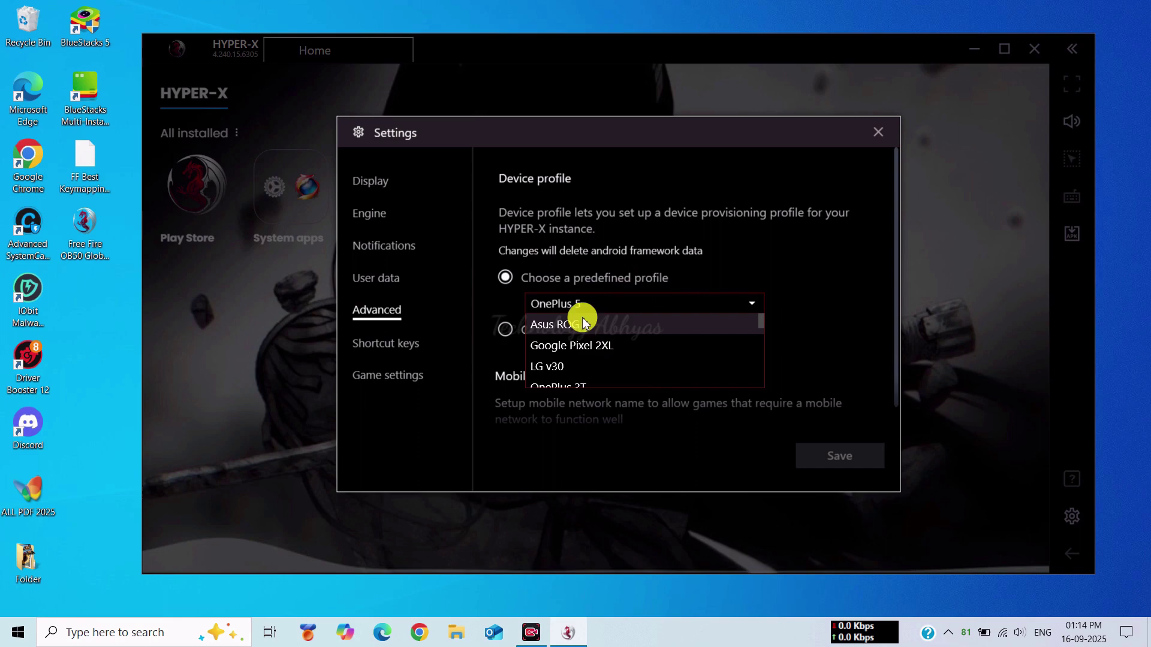
{"action": "left_click", "coordinate": [584, 323]}
{"action": "scroll", "coordinate": [584, 323], "scroll_direction": "down", "scroll_amount": 1}
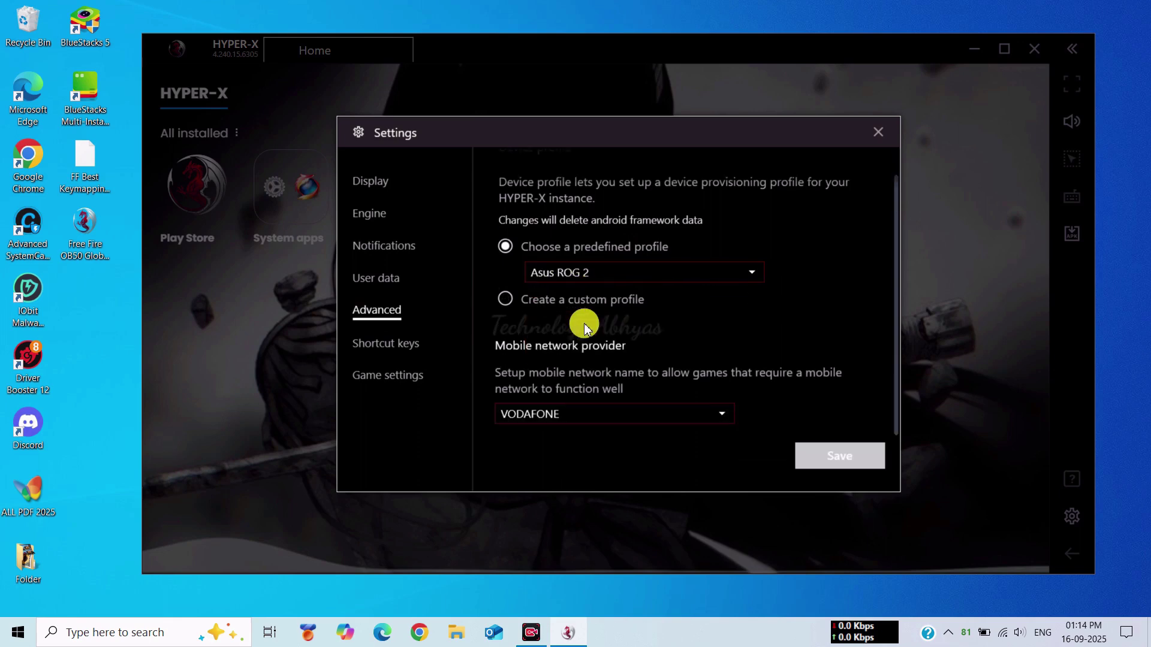
{"action": "left_click", "coordinate": [585, 412]}
{"action": "left_click", "coordinate": [838, 453]}
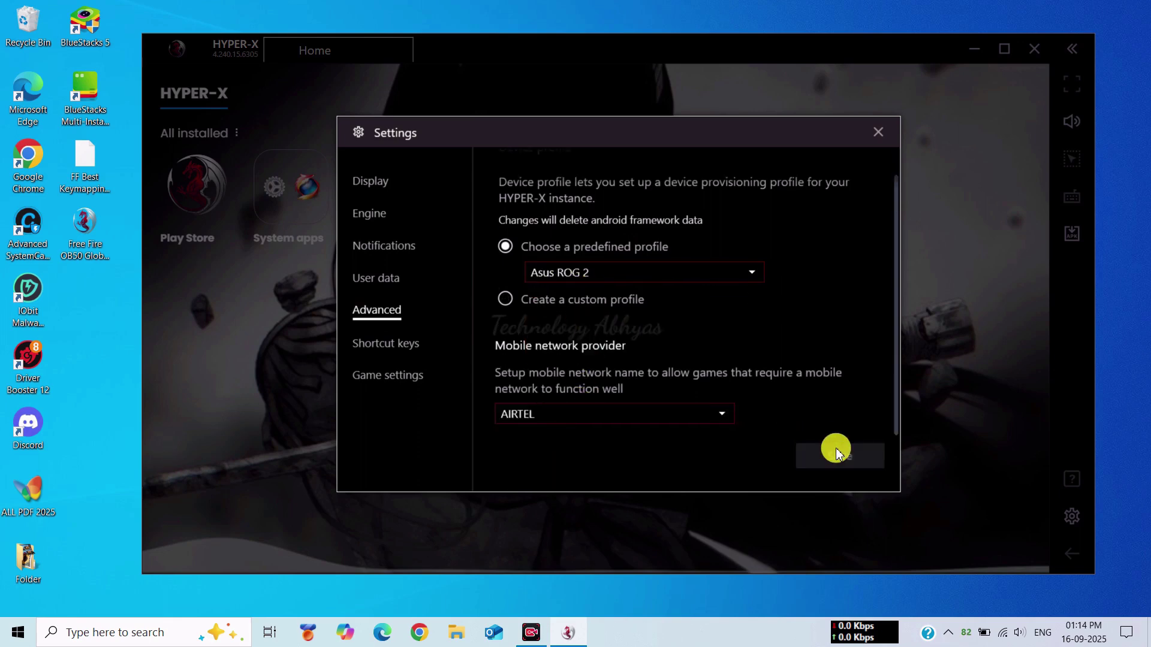
- Switch the in-game cursor to the white arrow in Game settings and save
{"action": "left_click", "coordinate": [413, 345]}
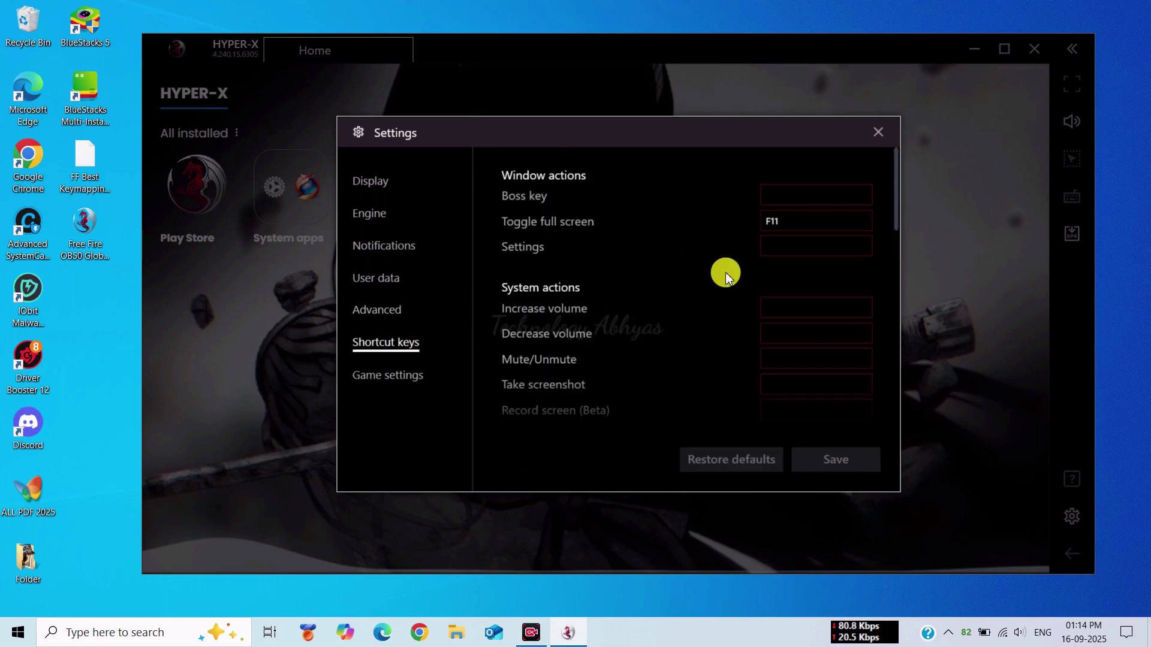
{"action": "left_click", "coordinate": [406, 378]}
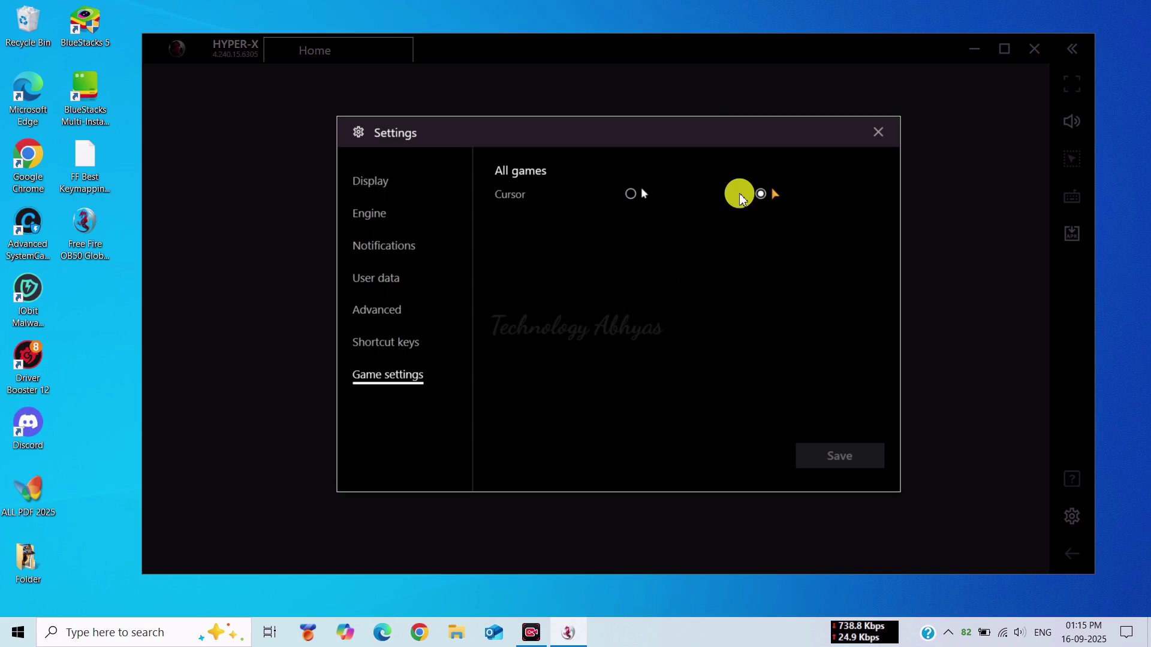
{"action": "left_click", "coordinate": [632, 194]}
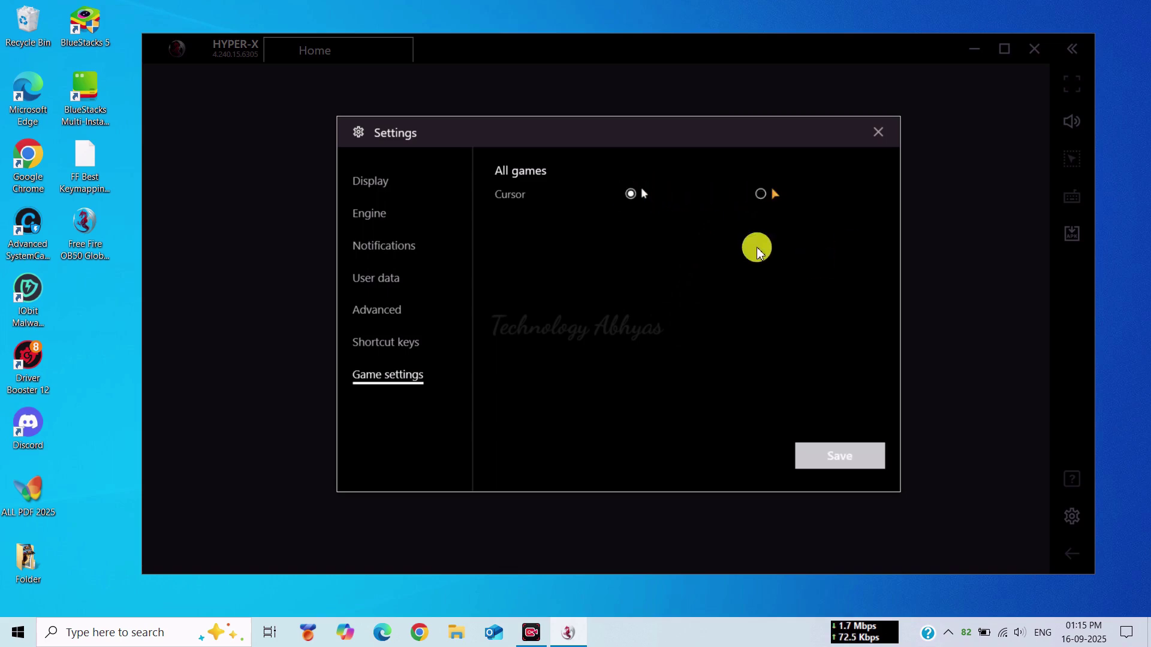
{"action": "left_click", "coordinate": [822, 458]}
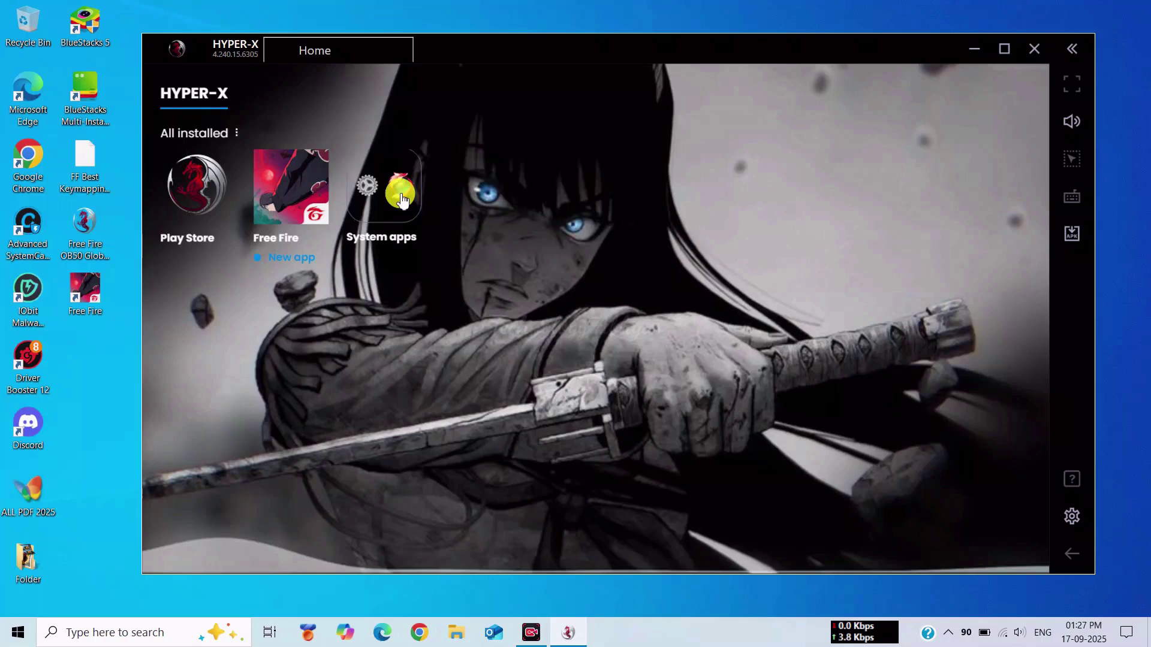
- Add a Google account in Android Settings > Accounts, entering the account e-mail
{"action": "left_click", "coordinate": [402, 201]}
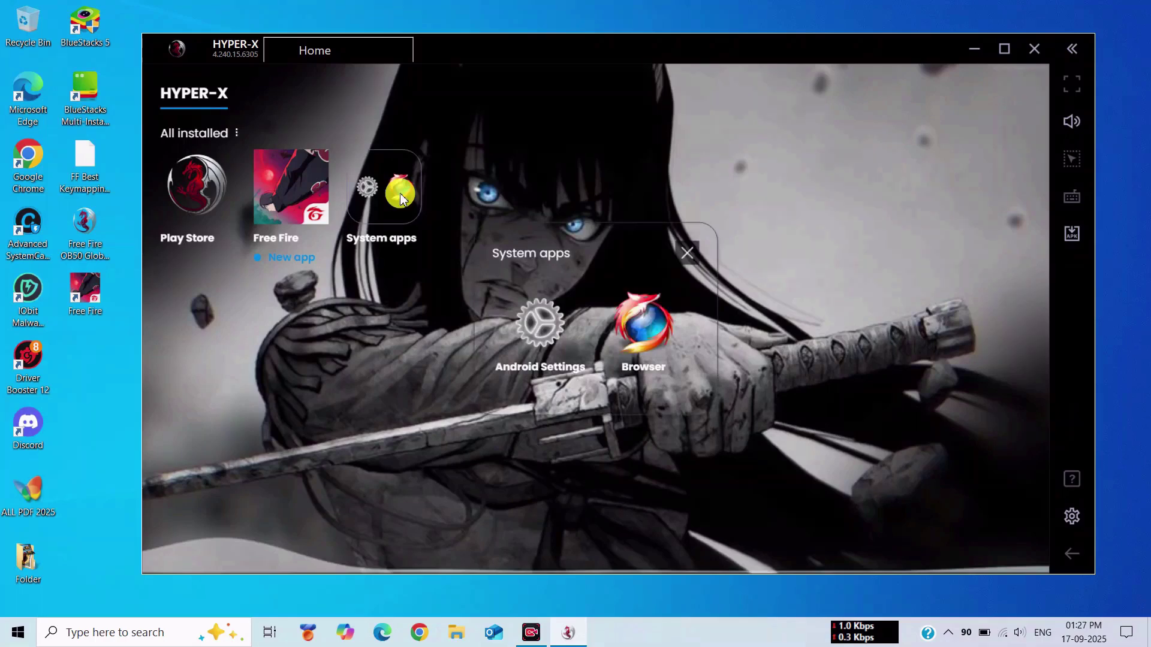
{"action": "left_click", "coordinate": [533, 329]}
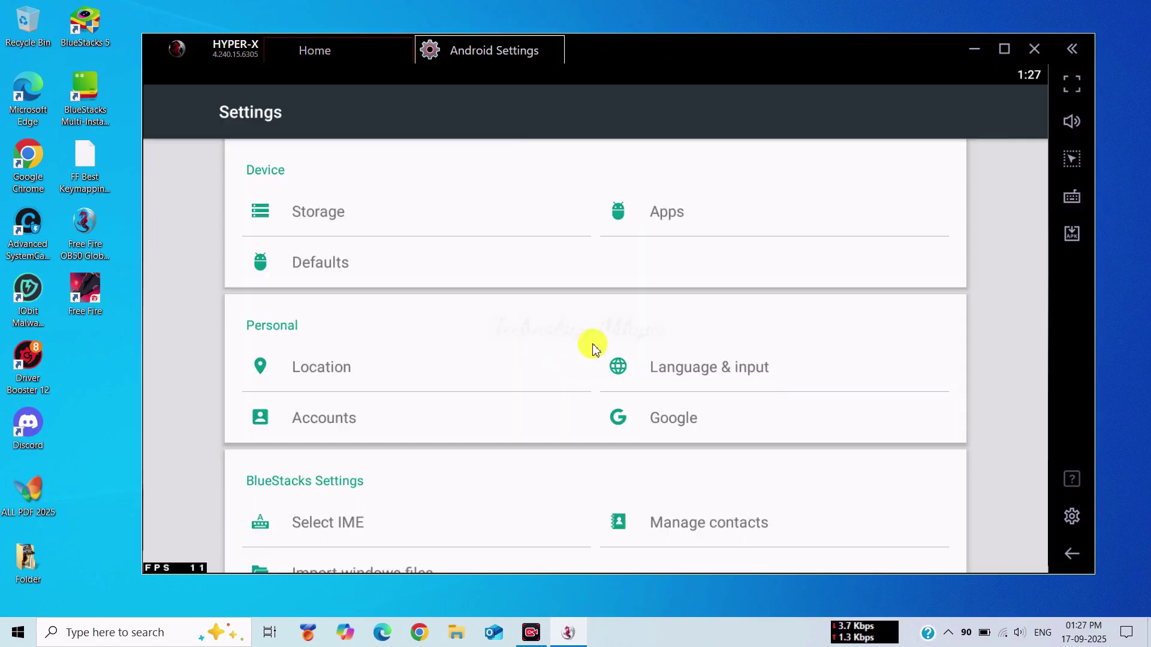
{"action": "left_click", "coordinate": [300, 418]}
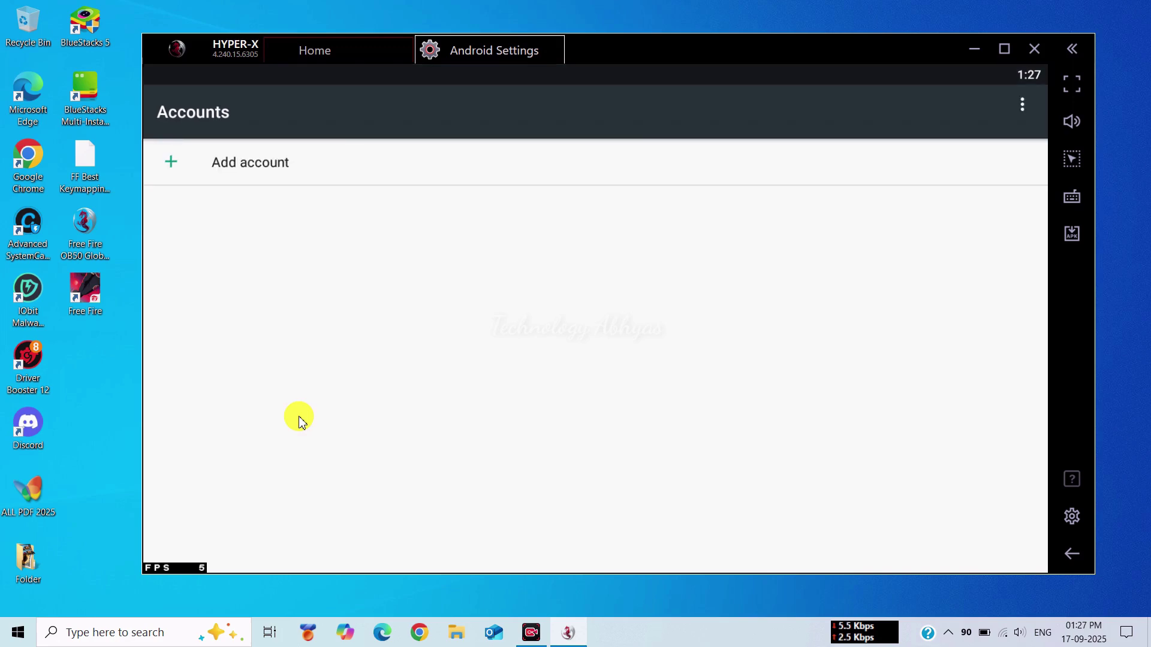
{"action": "left_click", "coordinate": [301, 159]}
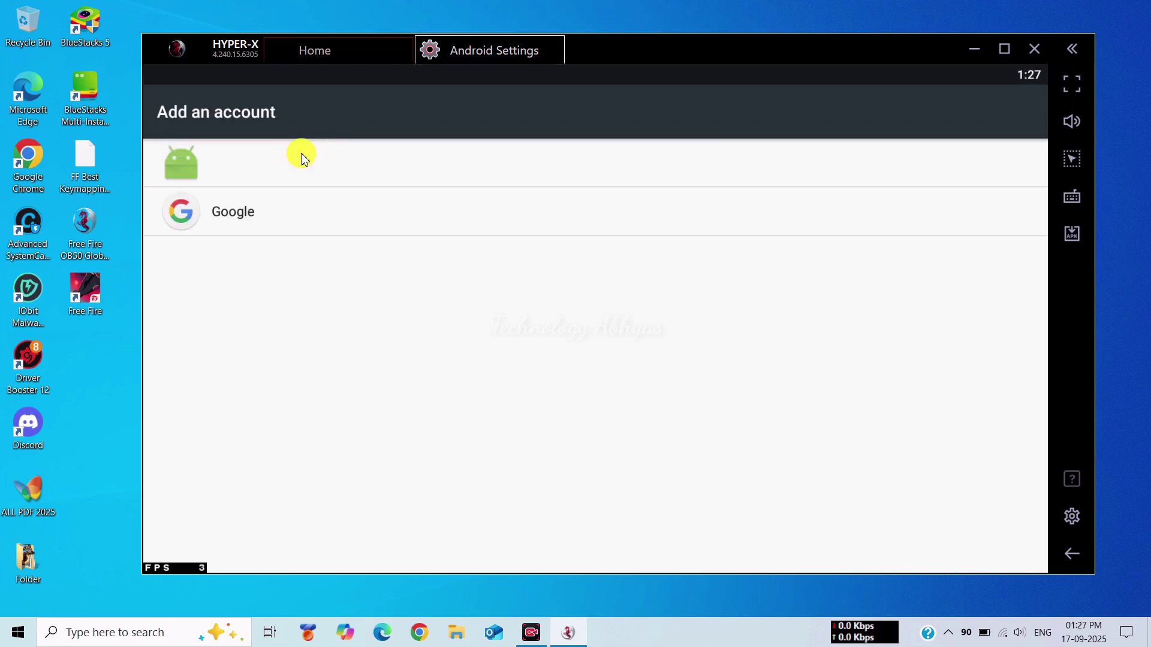
{"action": "left_click", "coordinate": [262, 211]}
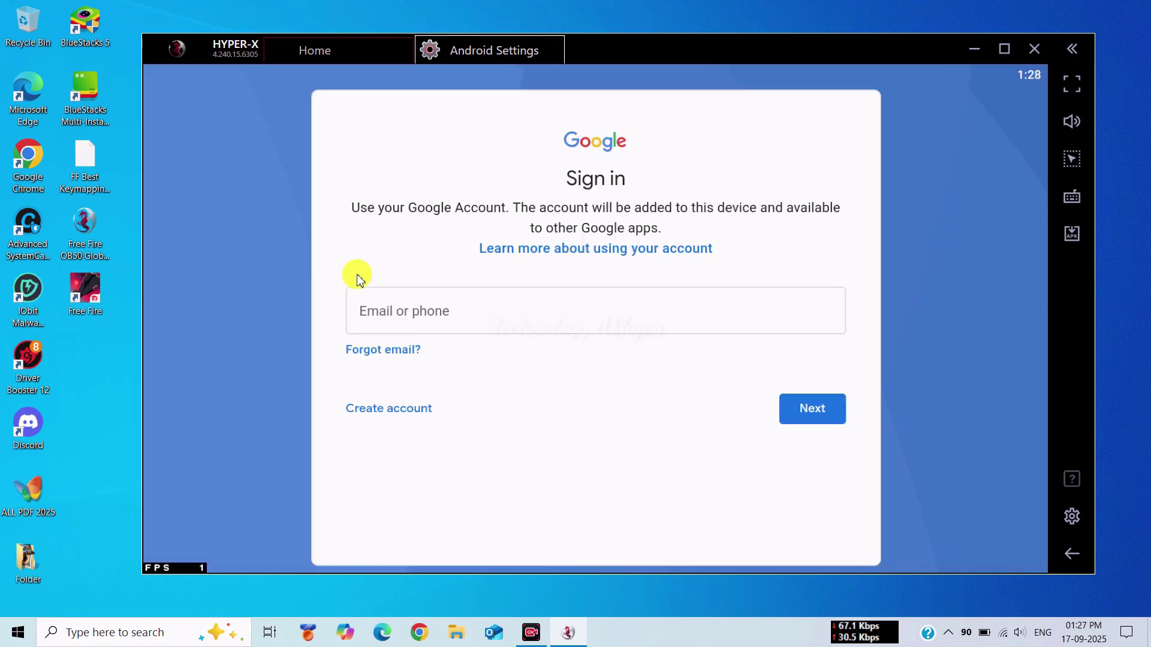
{"action": "left_click", "coordinate": [398, 310]}
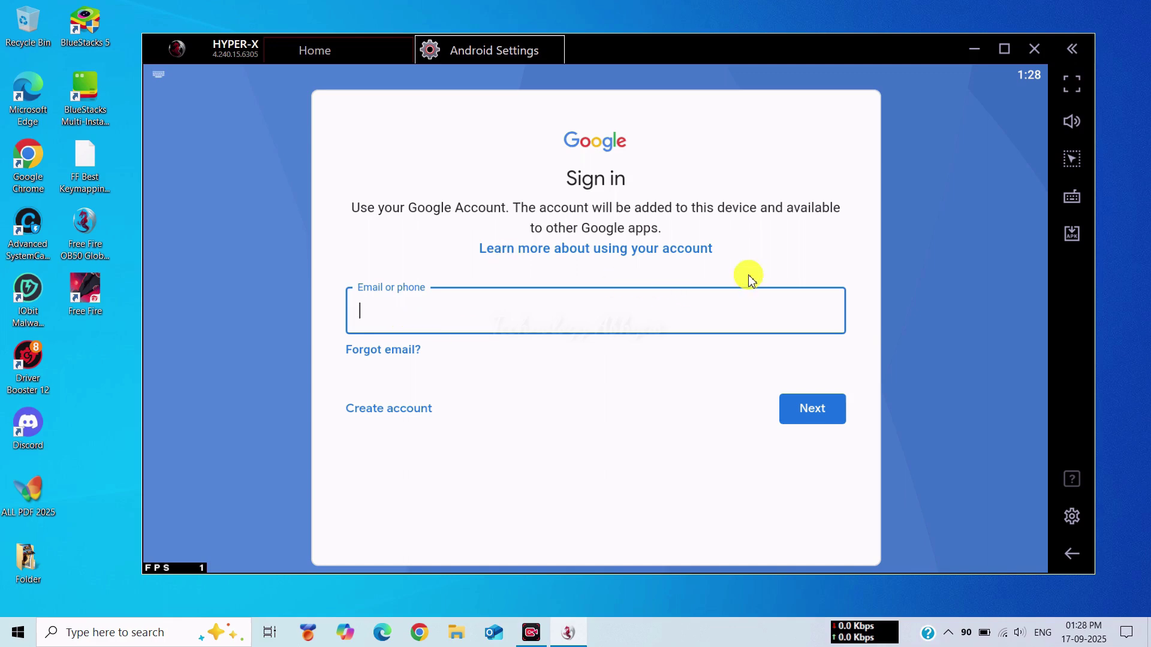
{"action": "key", "text": "ctrl+v"}
{"action": "key", "text": "Return"}
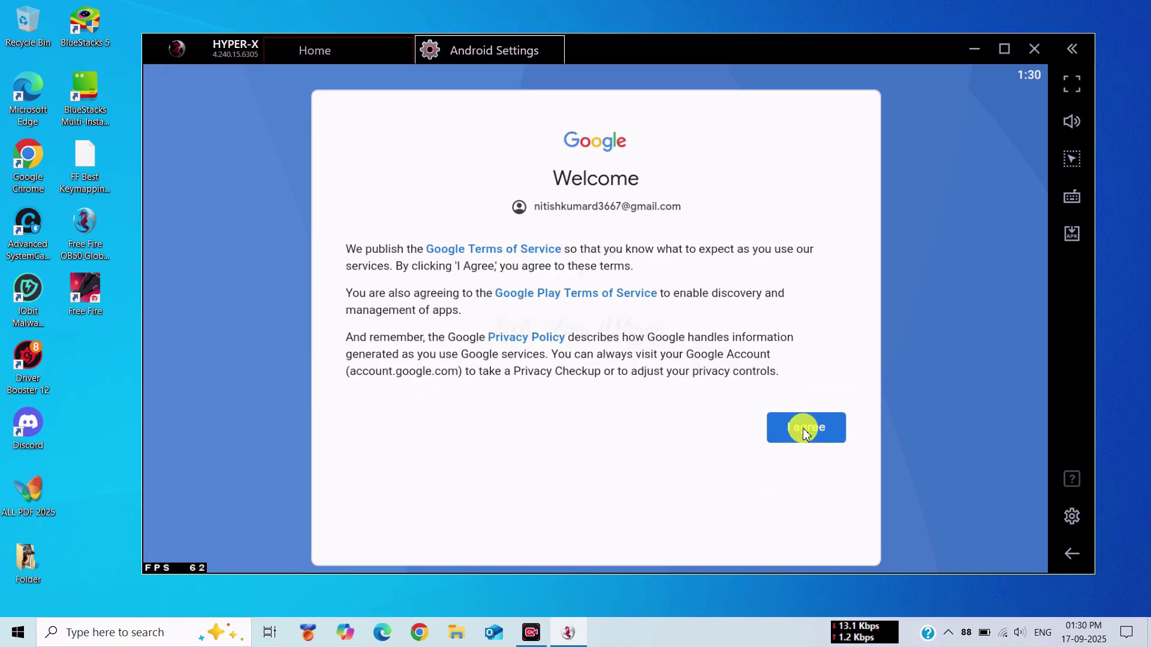
- Agree to Google's terms with basic backup turned off, then open the Browser app
{"action": "left_click", "coordinate": [807, 429]}
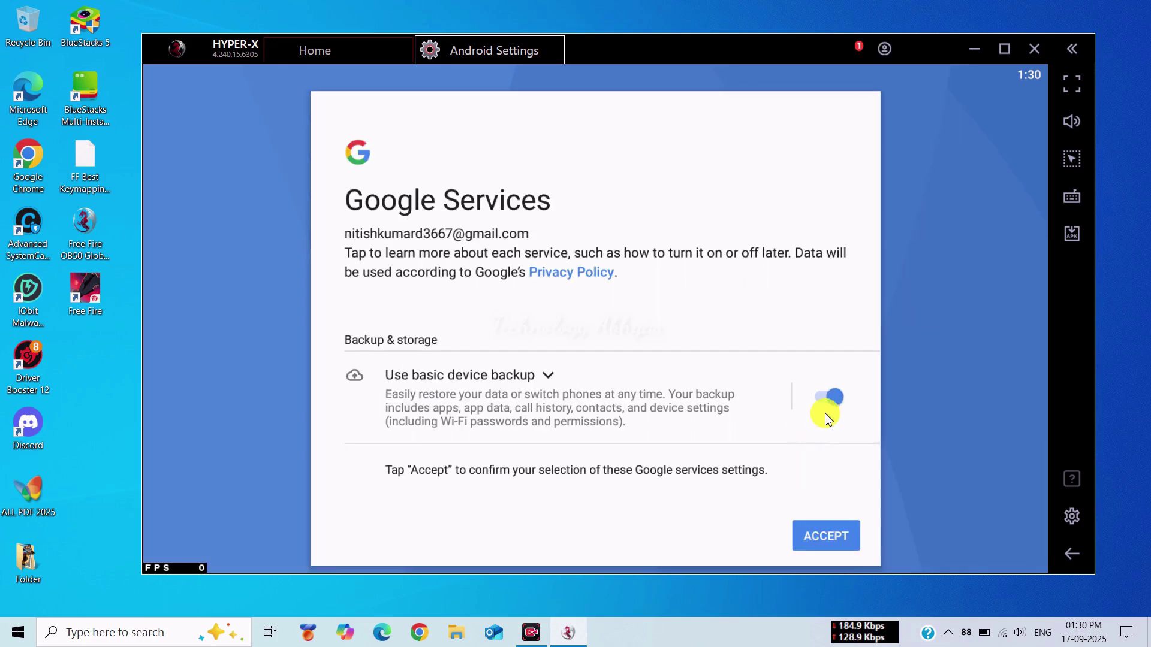
{"action": "left_click", "coordinate": [823, 397]}
{"action": "left_click", "coordinate": [827, 534]}
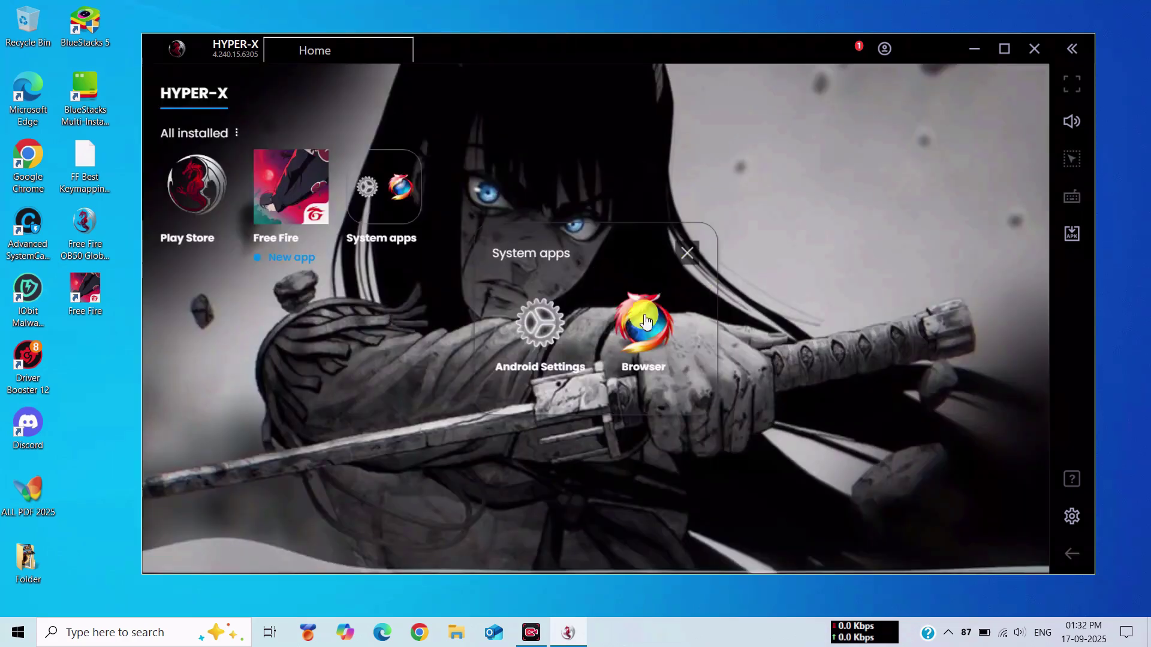
{"action": "left_click", "coordinate": [639, 319]}
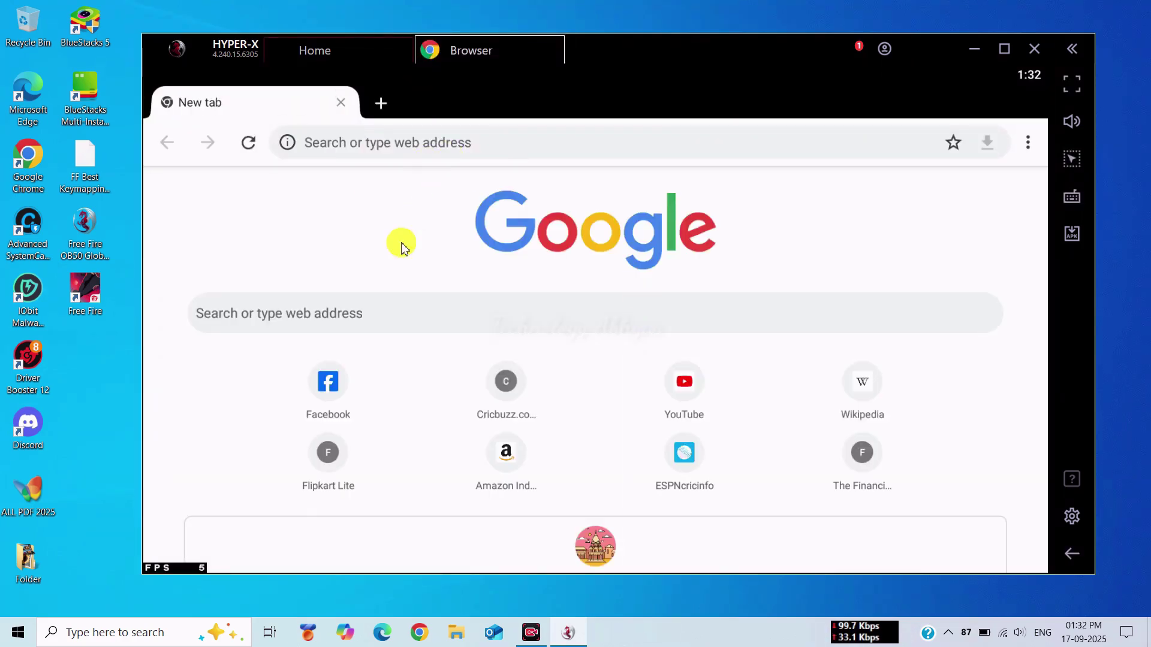
- Search Google for 'Facebook login' and open the Facebook login result
{"action": "left_click", "coordinate": [380, 303]}
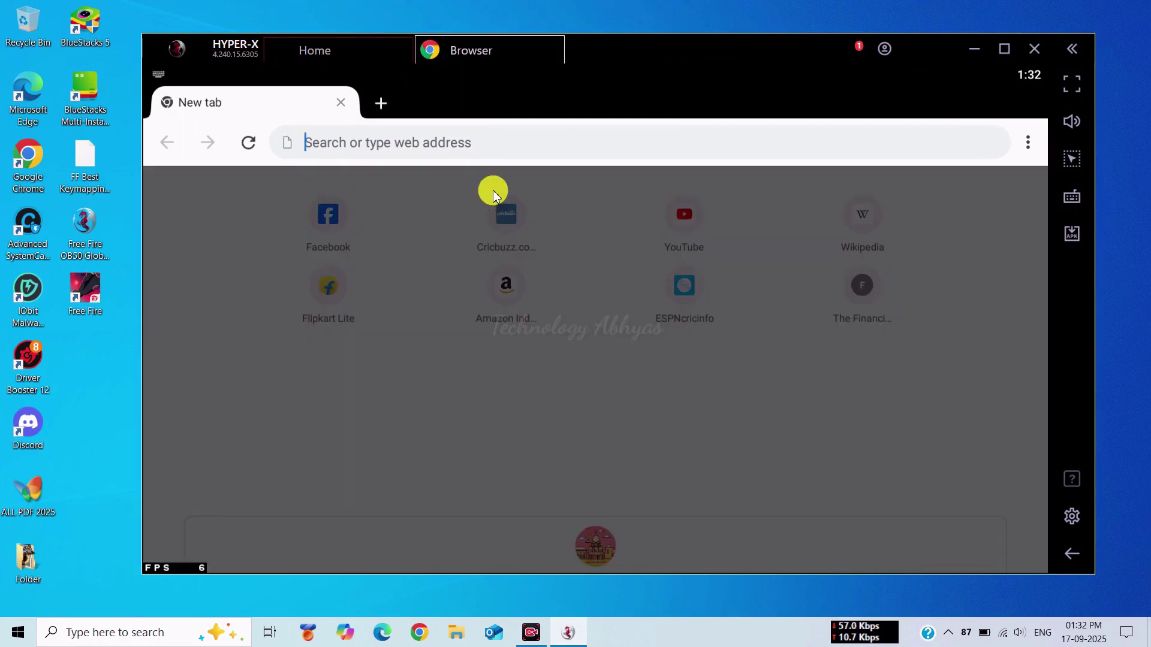
{"action": "type", "text": "Facr"}
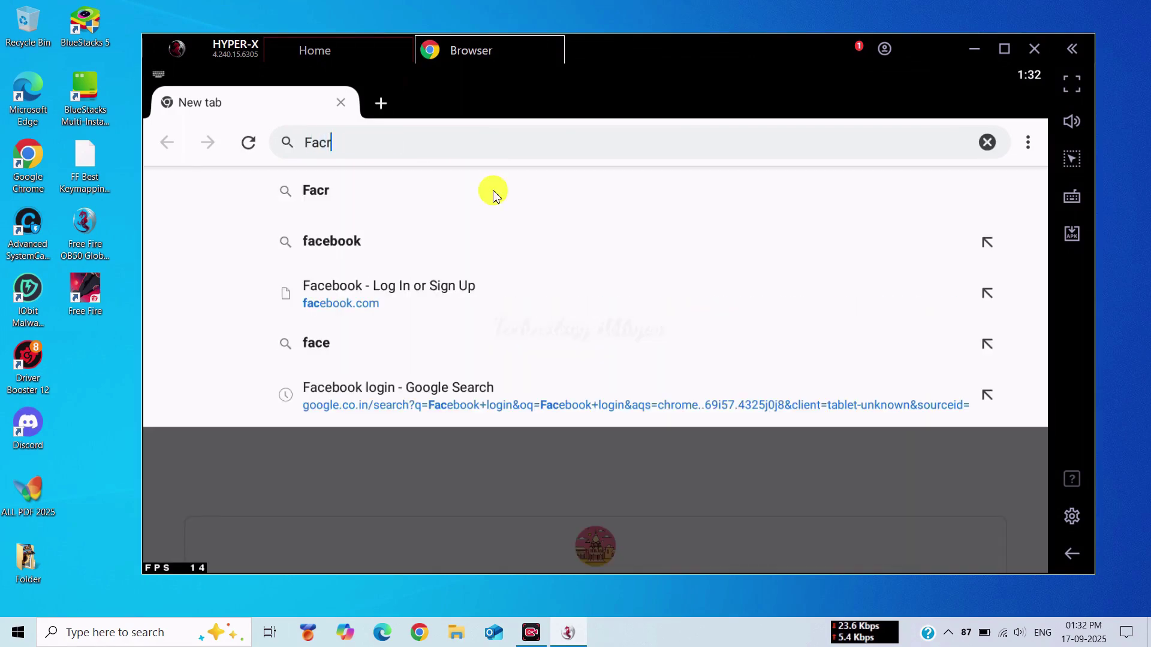
{"action": "key", "text": "BackSpace"}
{"action": "type", "text": "ebook login"}
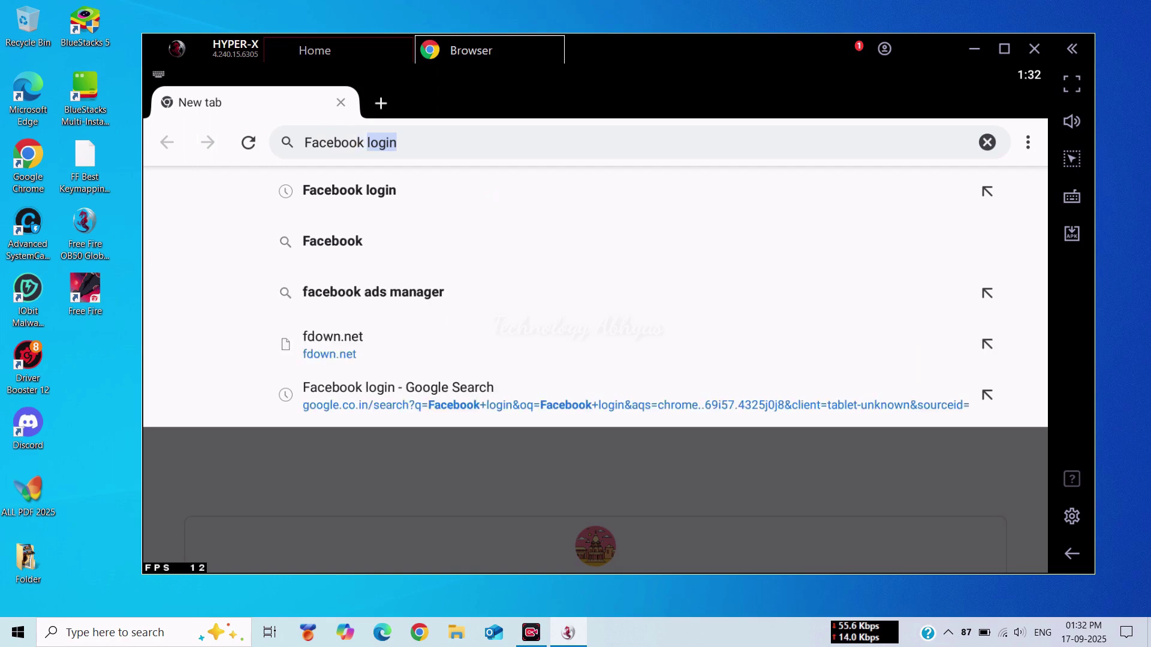
{"action": "left_click", "coordinate": [494, 193]}
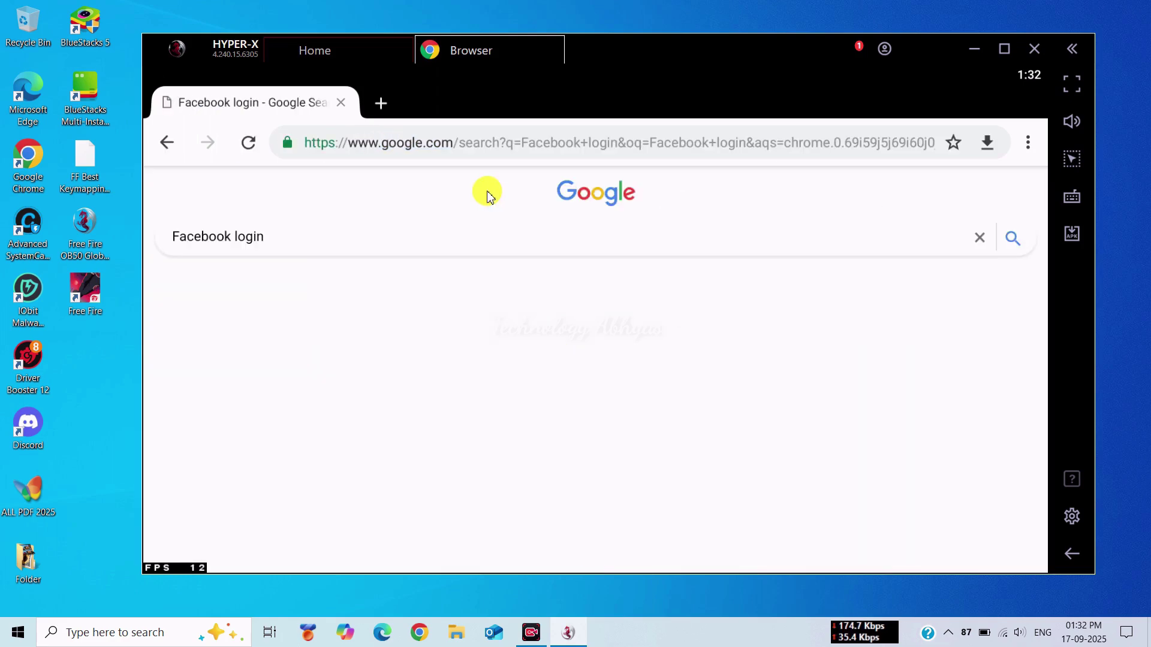
{"action": "left_click", "coordinate": [217, 408]}
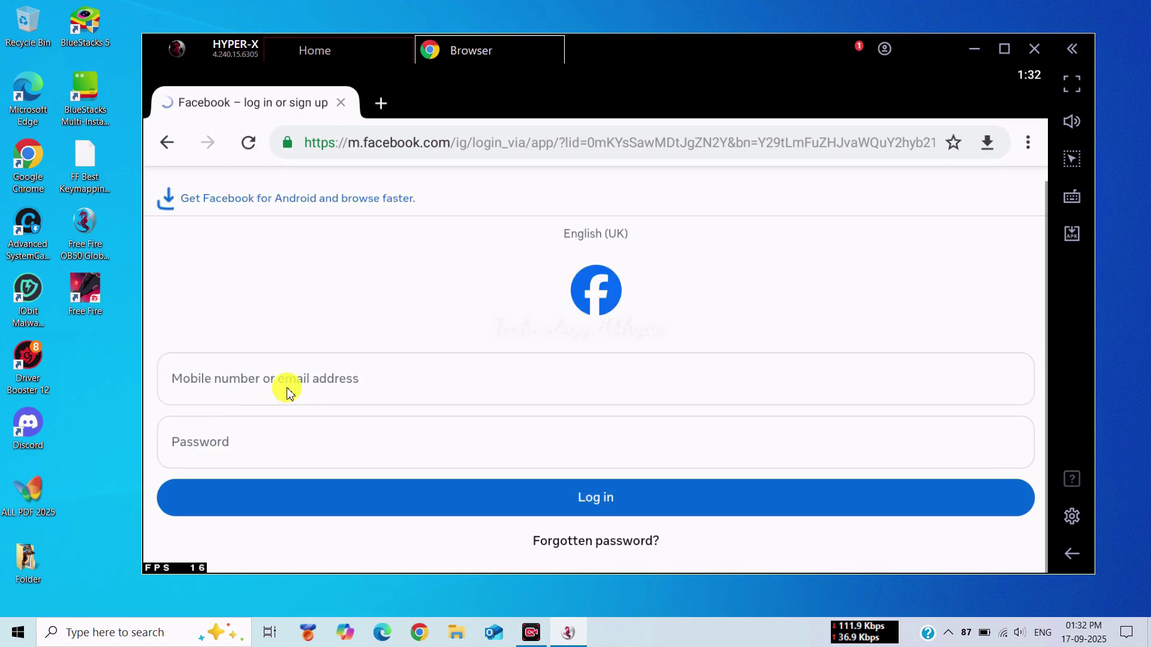
- Focus the mobile number/email and Password fields, then close the Browser tab
{"action": "left_click", "coordinate": [307, 376]}
{"action": "left_click", "coordinate": [271, 436]}
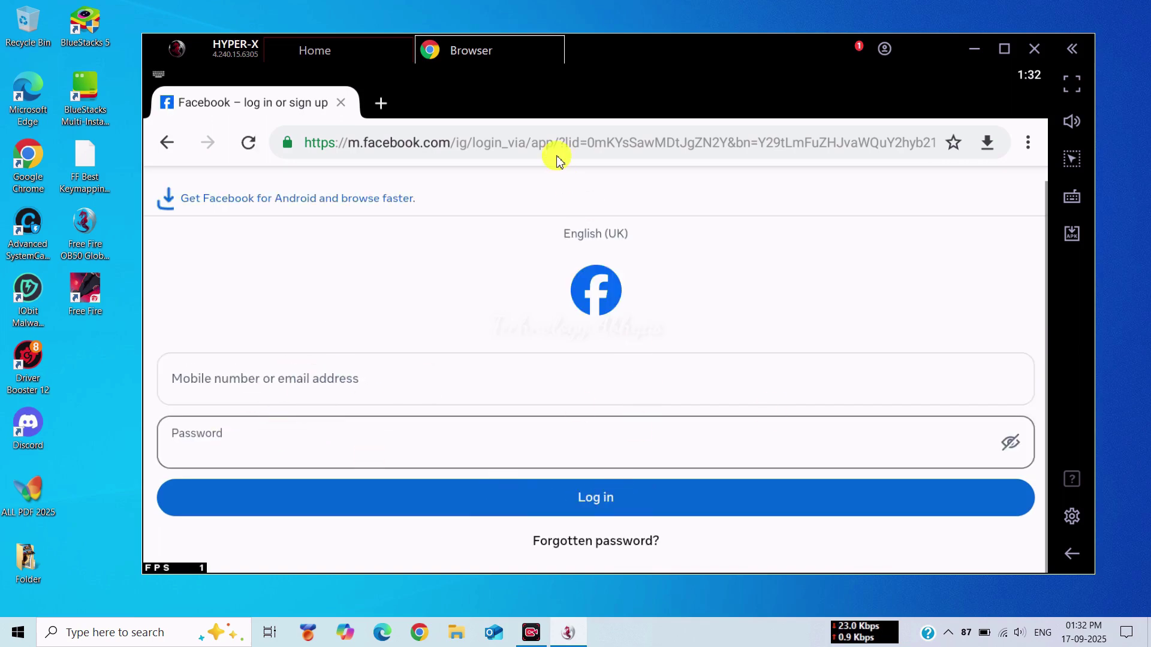
{"action": "left_click", "coordinate": [565, 48]}
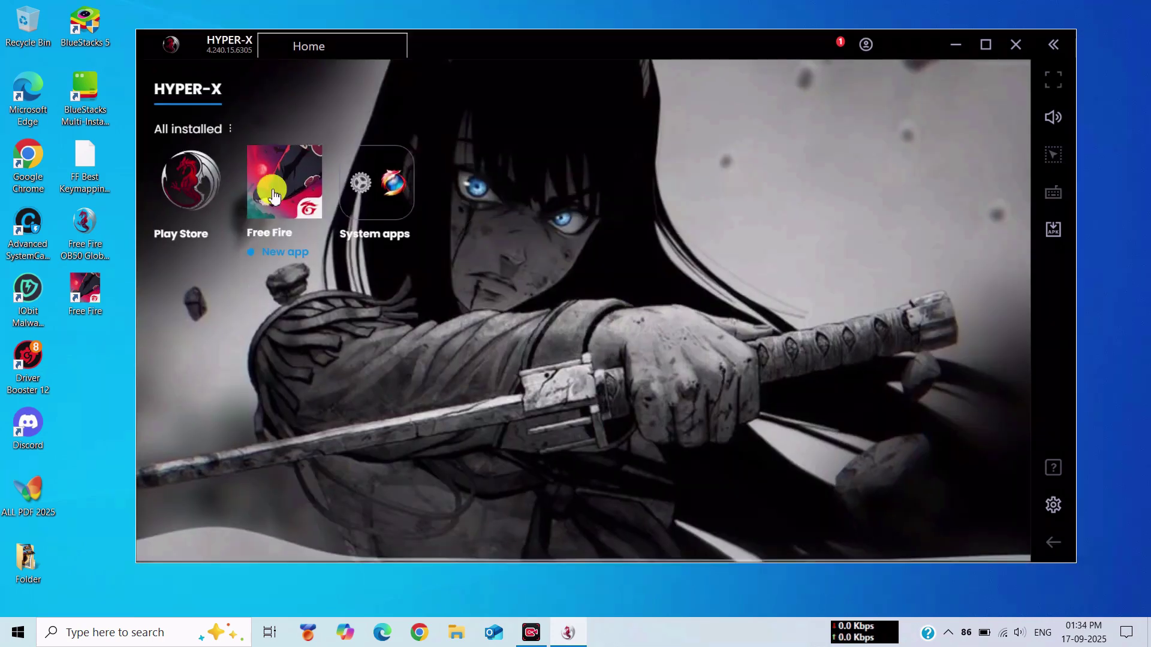
- Launch Free Fire, confirm the access notice and allow photos, media and files access
{"action": "left_click", "coordinate": [273, 196]}
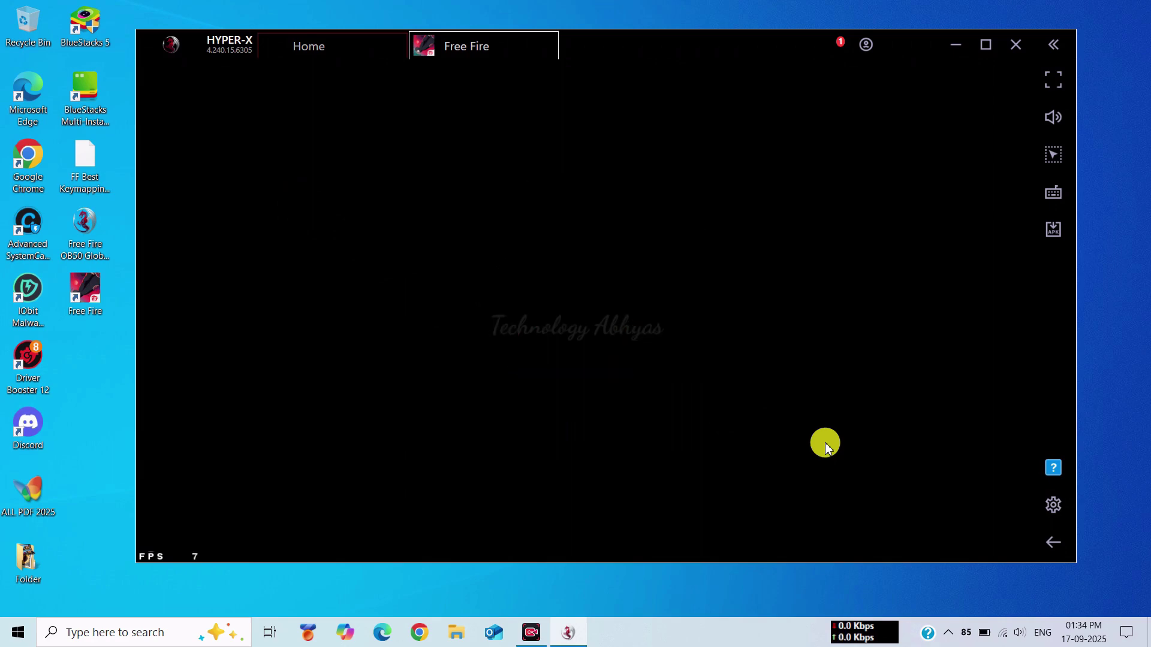
{"action": "left_click", "coordinate": [828, 359]}
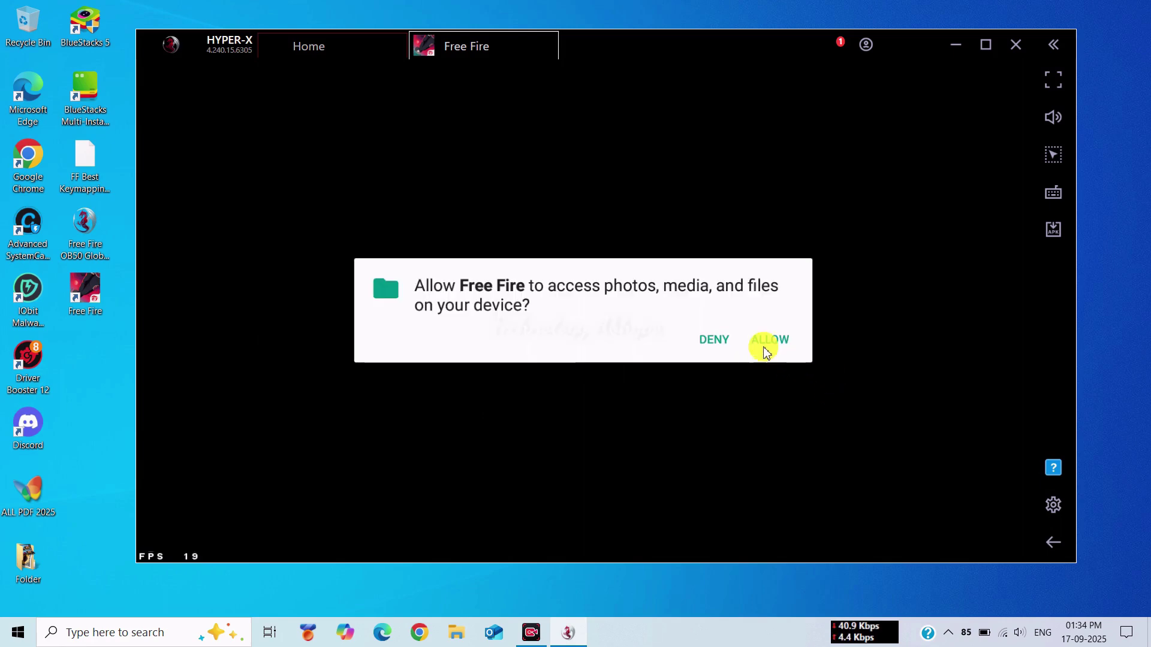
{"action": "left_click", "coordinate": [768, 341]}
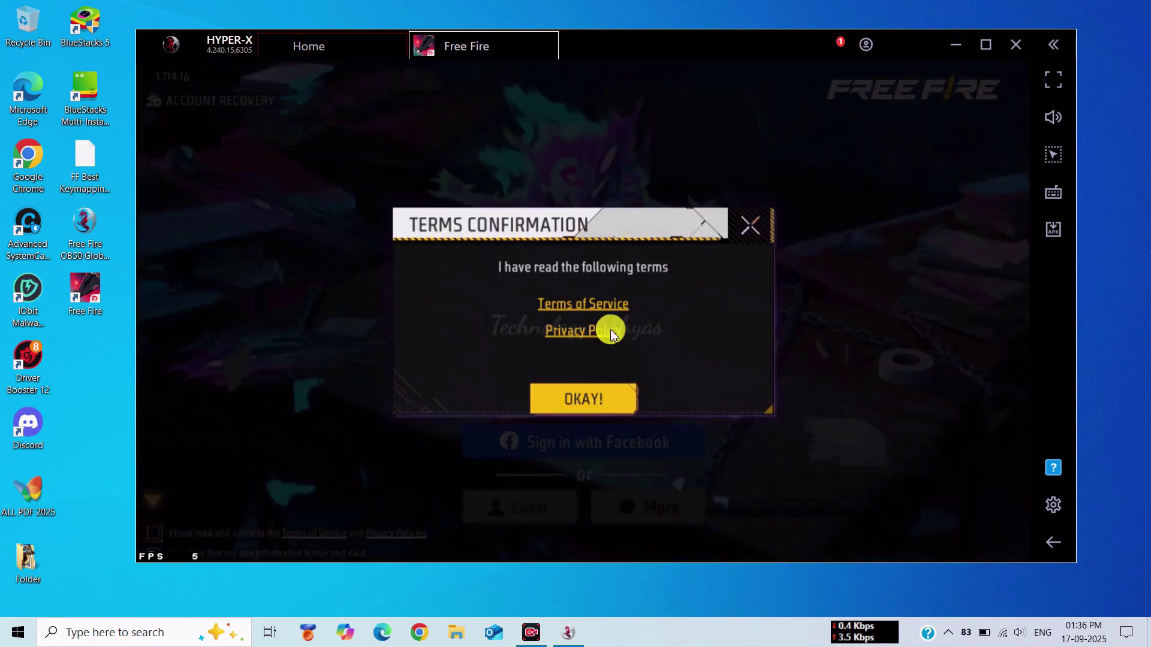
- Accept the terms, sign in with Google, dismiss the India notice and open game settings
{"action": "left_click", "coordinate": [570, 399]}
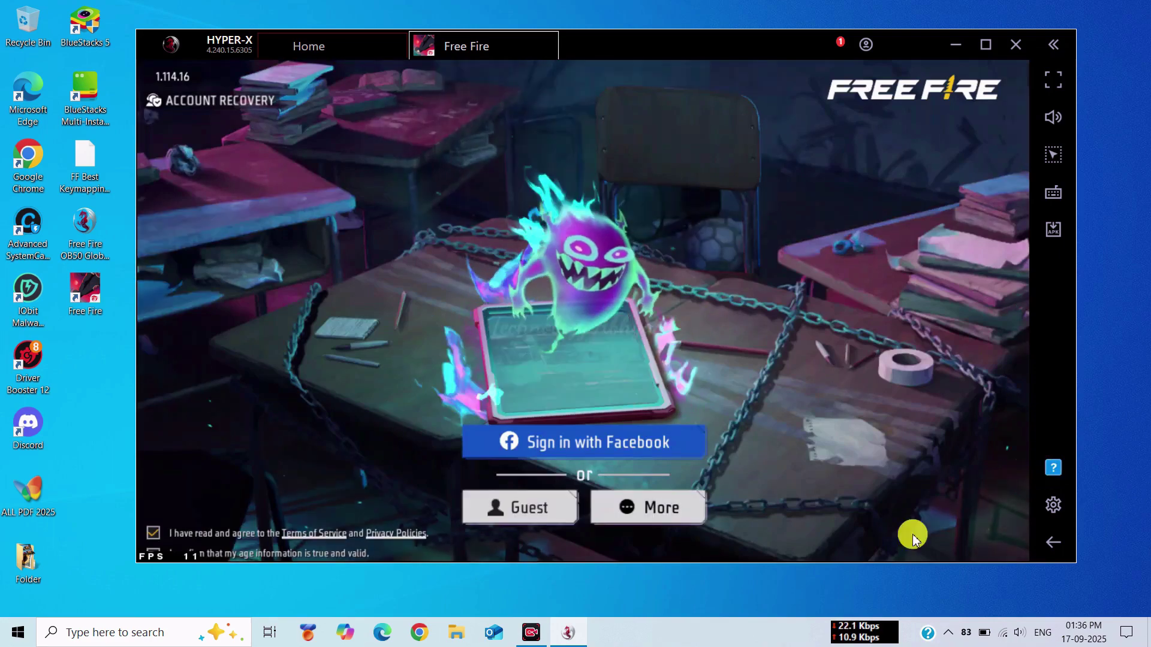
{"action": "left_click", "coordinate": [662, 512]}
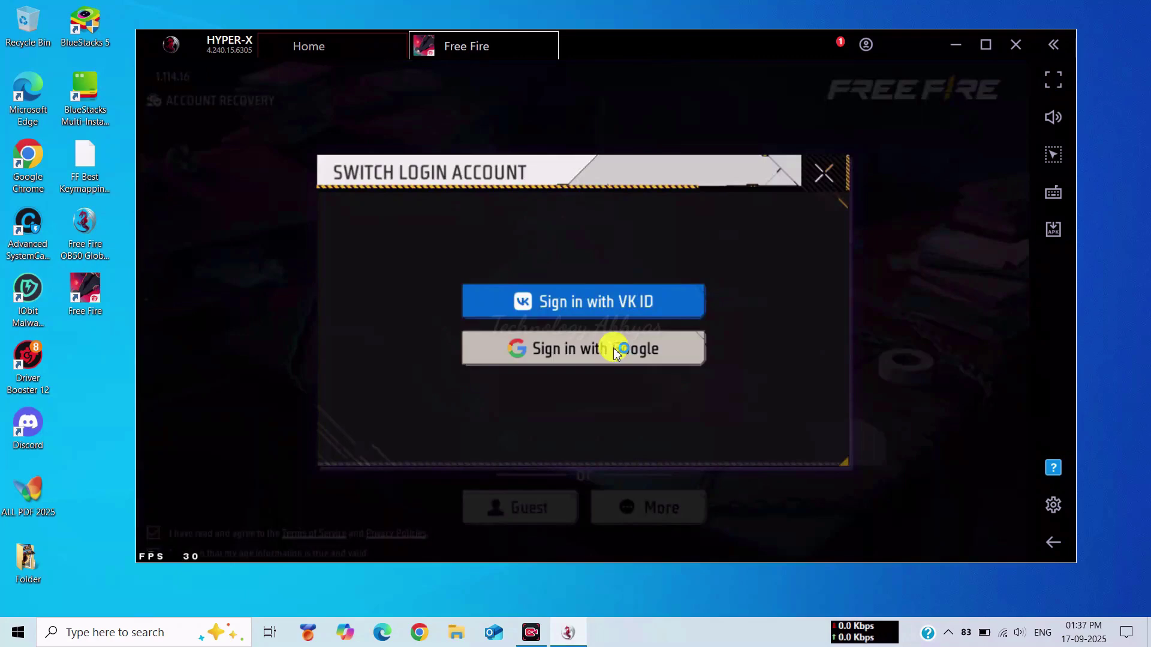
{"action": "left_click", "coordinate": [613, 348]}
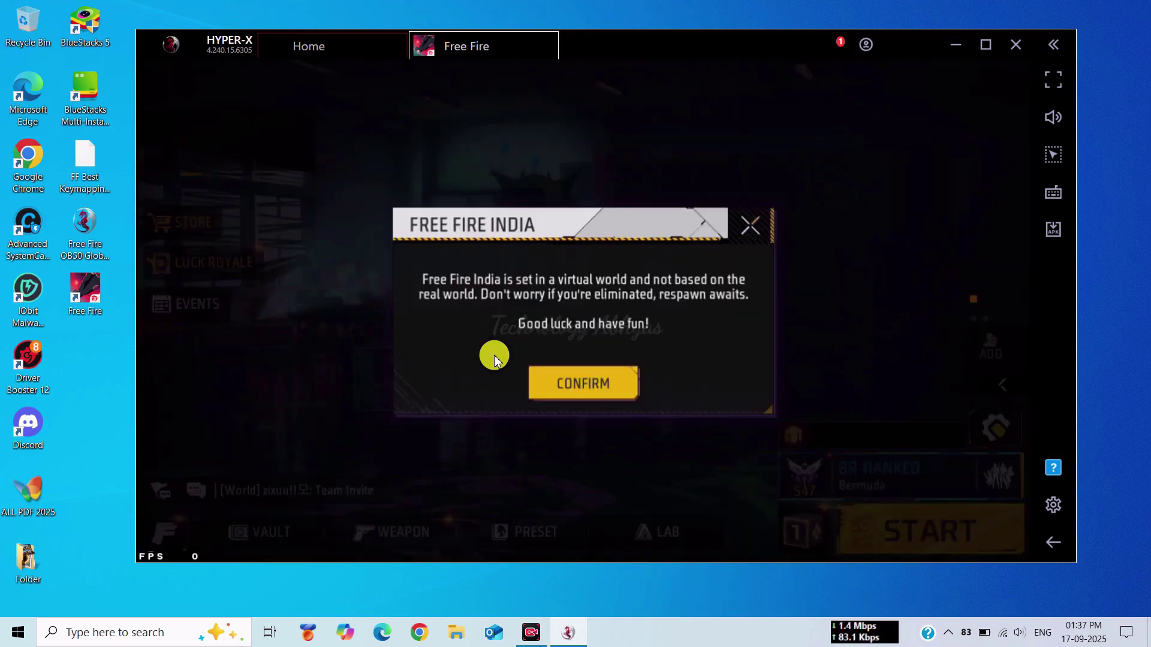
{"action": "left_click", "coordinate": [576, 385]}
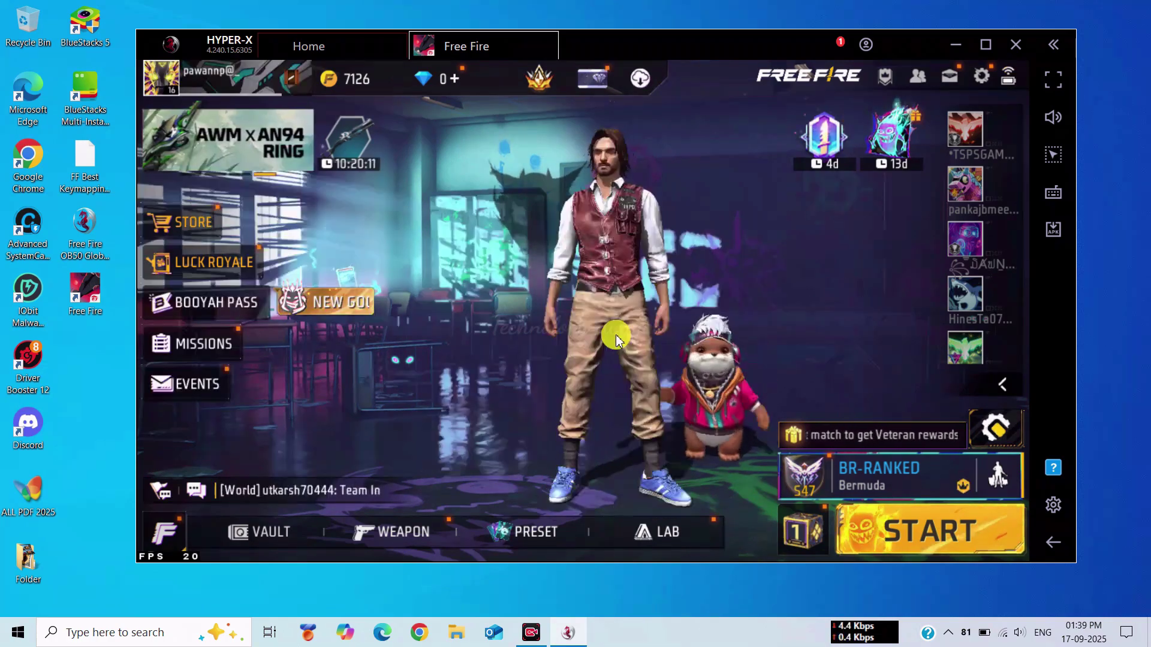
{"action": "left_click", "coordinate": [976, 81]}
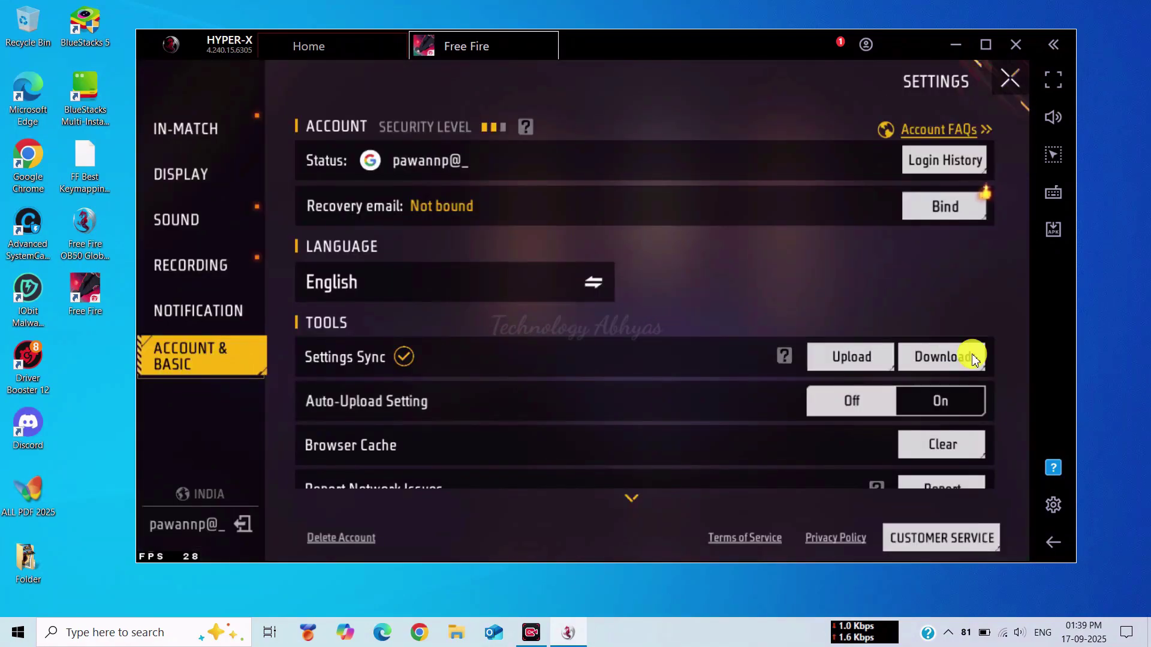
- Turn on automatic settings upload and clear all browser web cache
{"action": "left_click", "coordinate": [944, 403]}
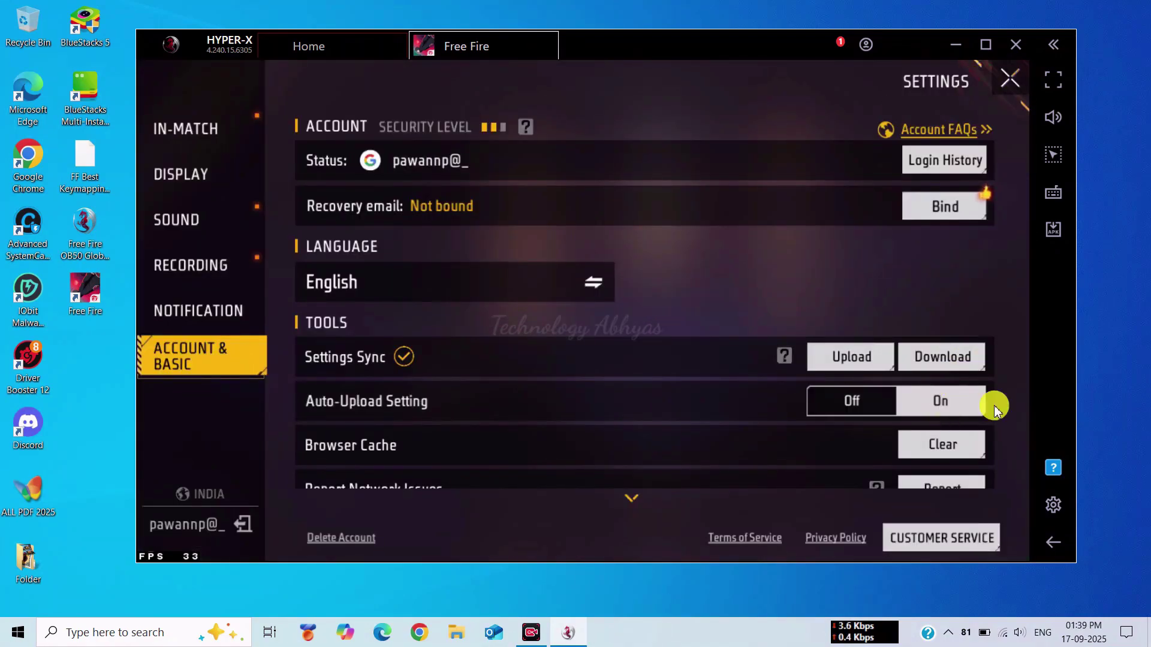
{"action": "left_click", "coordinate": [944, 445]}
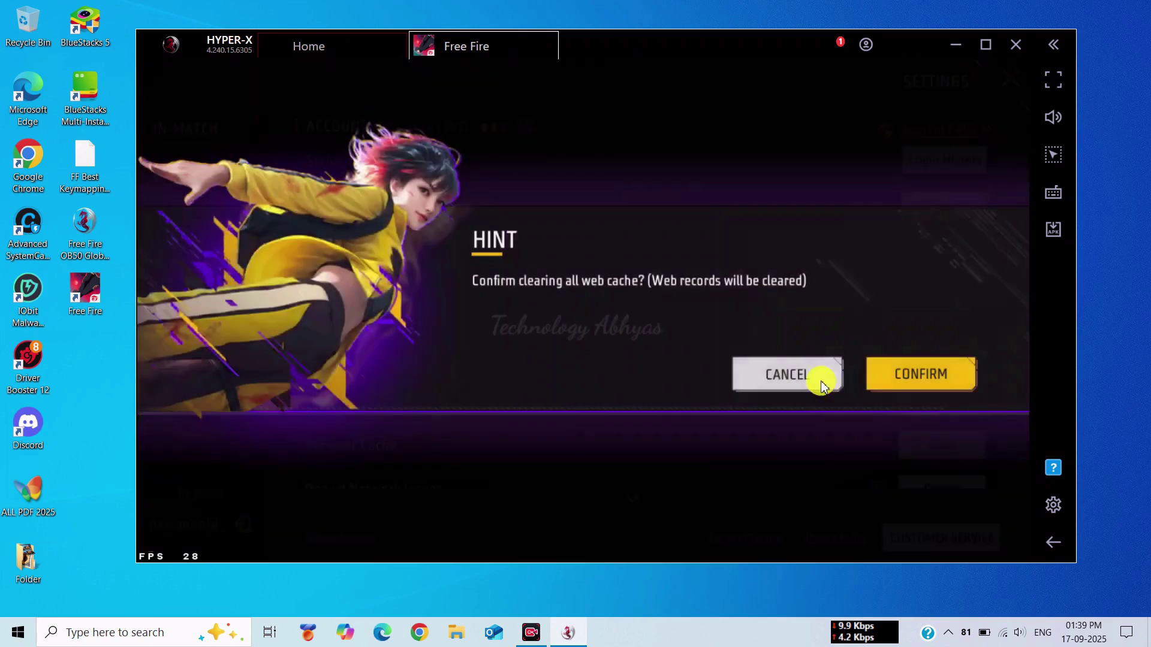
{"action": "left_click", "coordinate": [892, 378]}
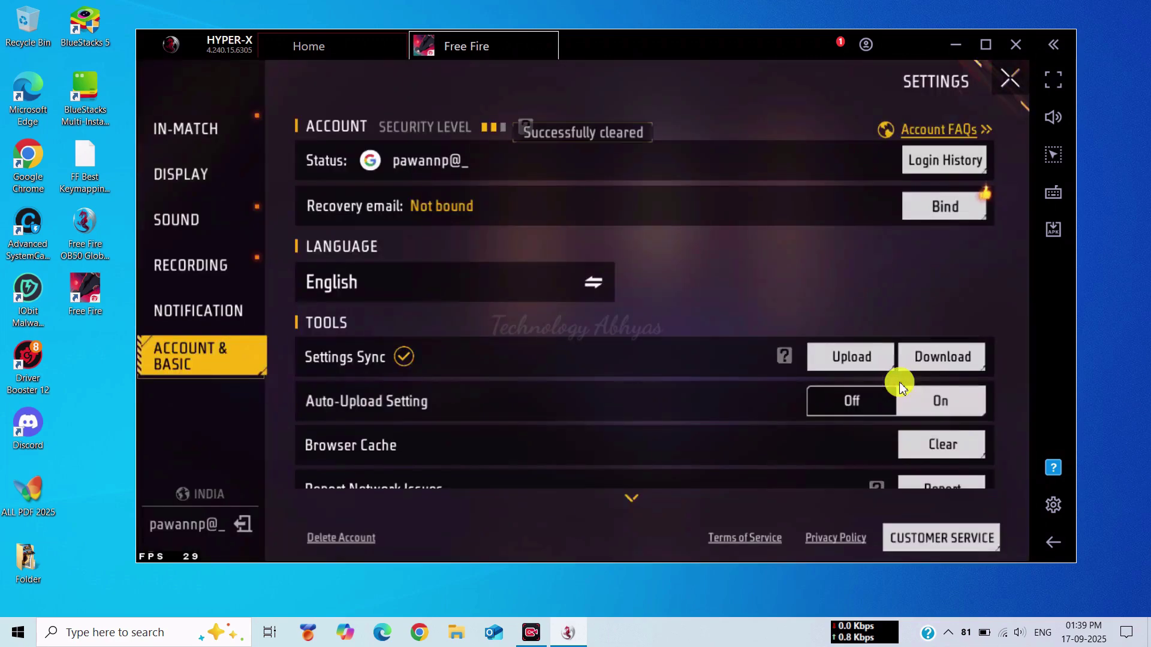
- In In-Match Controls, turn on Quick Weapon Switch, Quick Reload and crosshair reload progress
{"action": "left_click", "coordinate": [183, 128]}
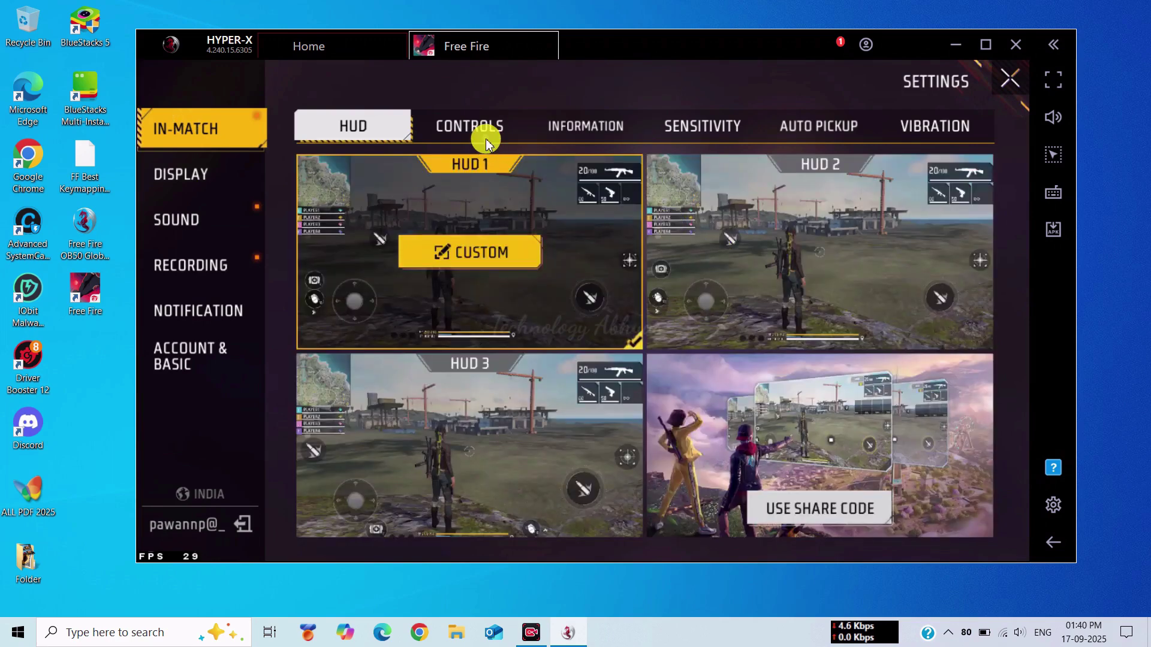
{"action": "left_click", "coordinate": [486, 139]}
{"action": "left_click", "coordinate": [819, 247]}
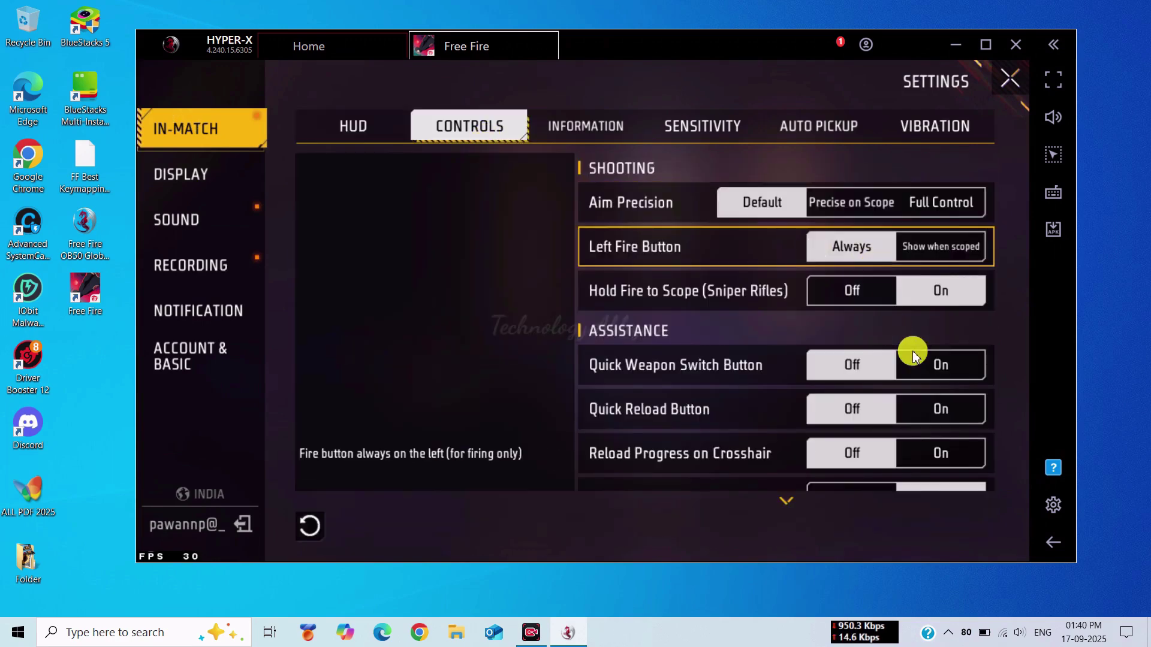
{"action": "left_click", "coordinate": [913, 355]}
{"action": "left_click", "coordinate": [940, 409]}
{"action": "left_click", "coordinate": [940, 451]}
{"action": "scroll", "coordinate": [875, 270], "scroll_direction": "down", "scroll_amount": 2}
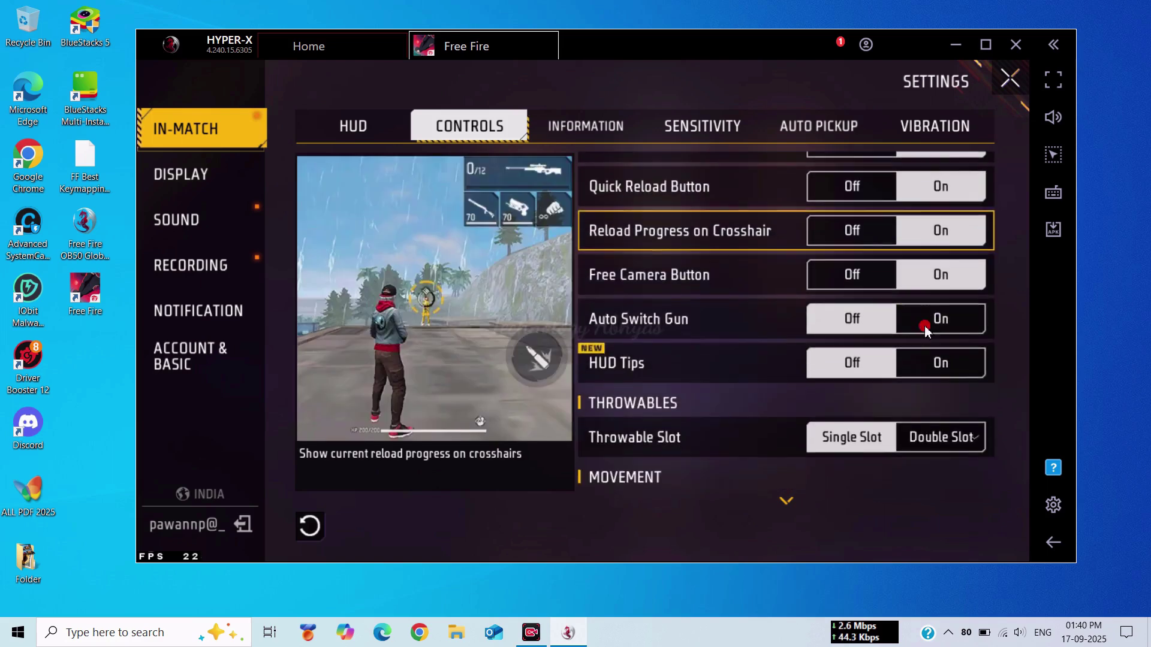
{"action": "left_click", "coordinate": [905, 376]}
{"action": "left_click_drag", "start_coordinate": [905, 375], "coordinate": [851, 141]}
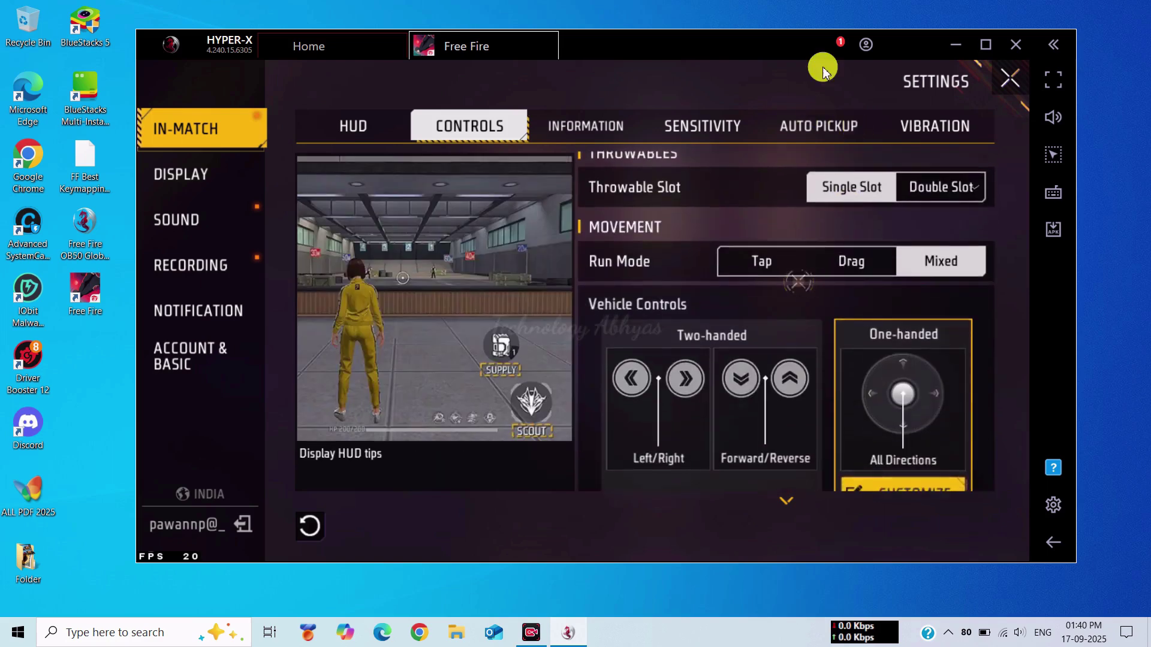
- Set Information to New damage indicator, enemy outline on, SP first, simplified tips and eliminations
{"action": "left_click", "coordinate": [566, 127]}
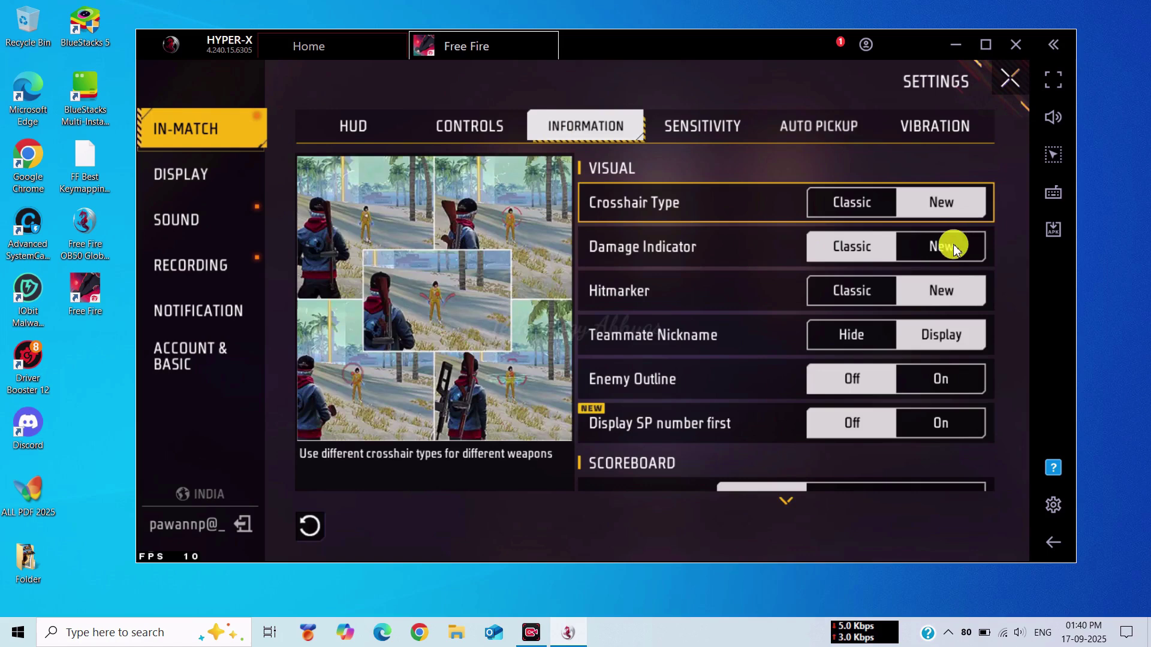
{"action": "left_click", "coordinate": [950, 246]}
{"action": "left_click", "coordinate": [955, 378]}
{"action": "left_click", "coordinate": [941, 423]}
{"action": "left_click_drag", "start_coordinate": [941, 424], "coordinate": [923, 177]}
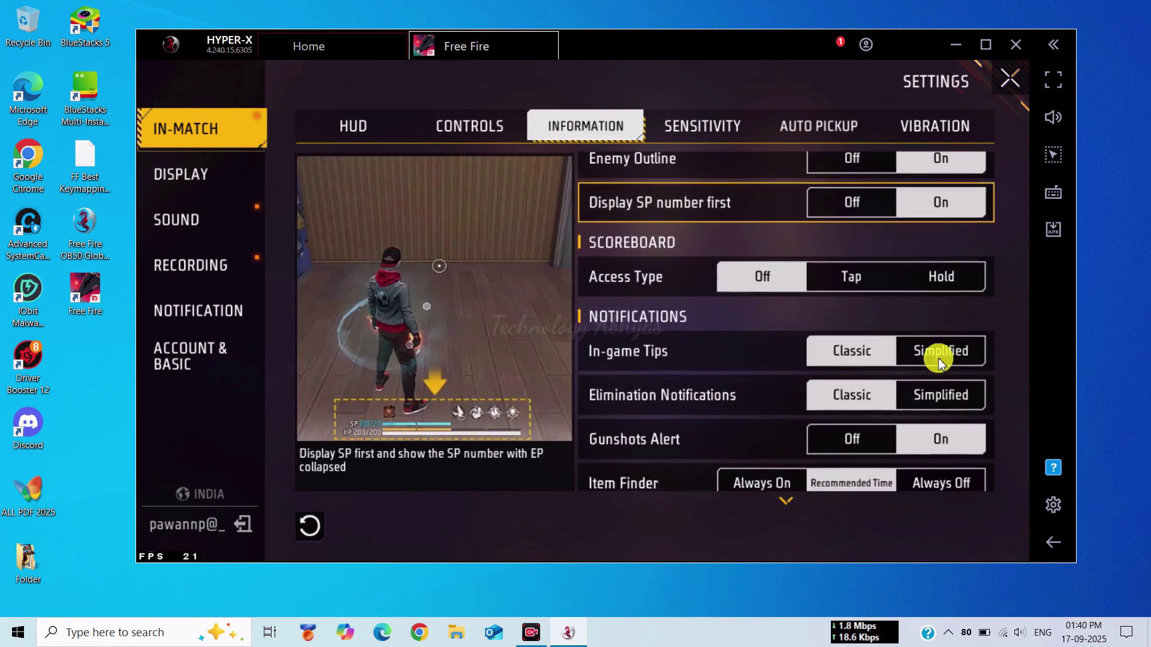
{"action": "left_click", "coordinate": [941, 352]}
{"action": "left_click", "coordinate": [941, 395]}
{"action": "left_click", "coordinate": [778, 489]}
{"action": "left_click_drag", "start_coordinate": [778, 489], "coordinate": [743, 162]}
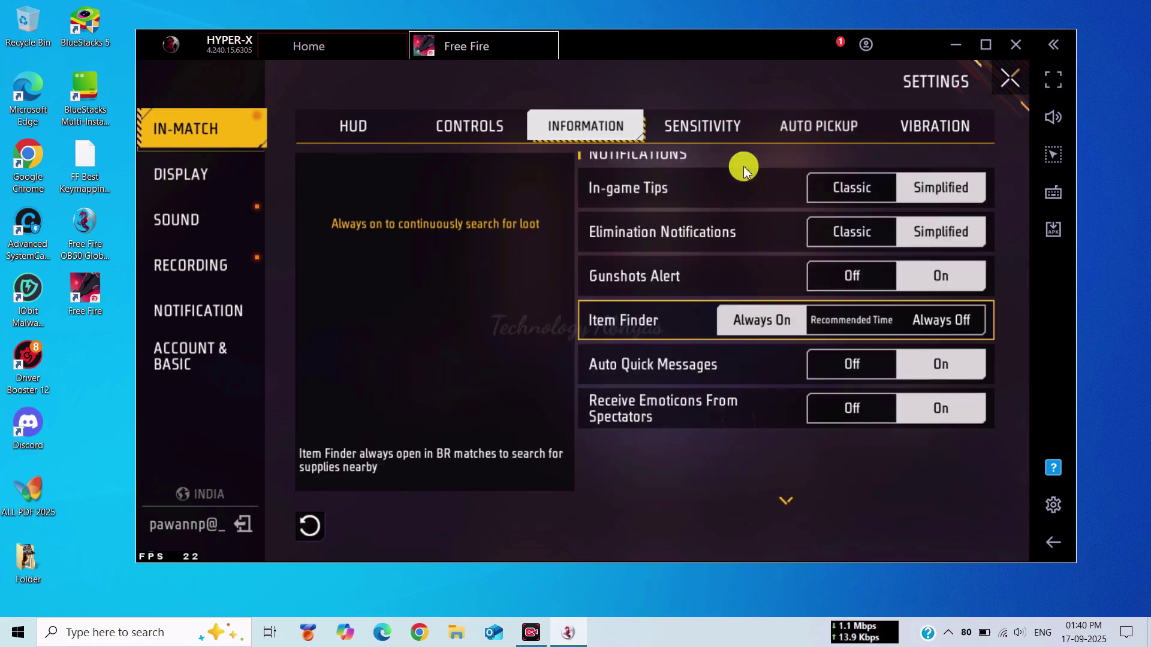
{"action": "left_click", "coordinate": [699, 136]}
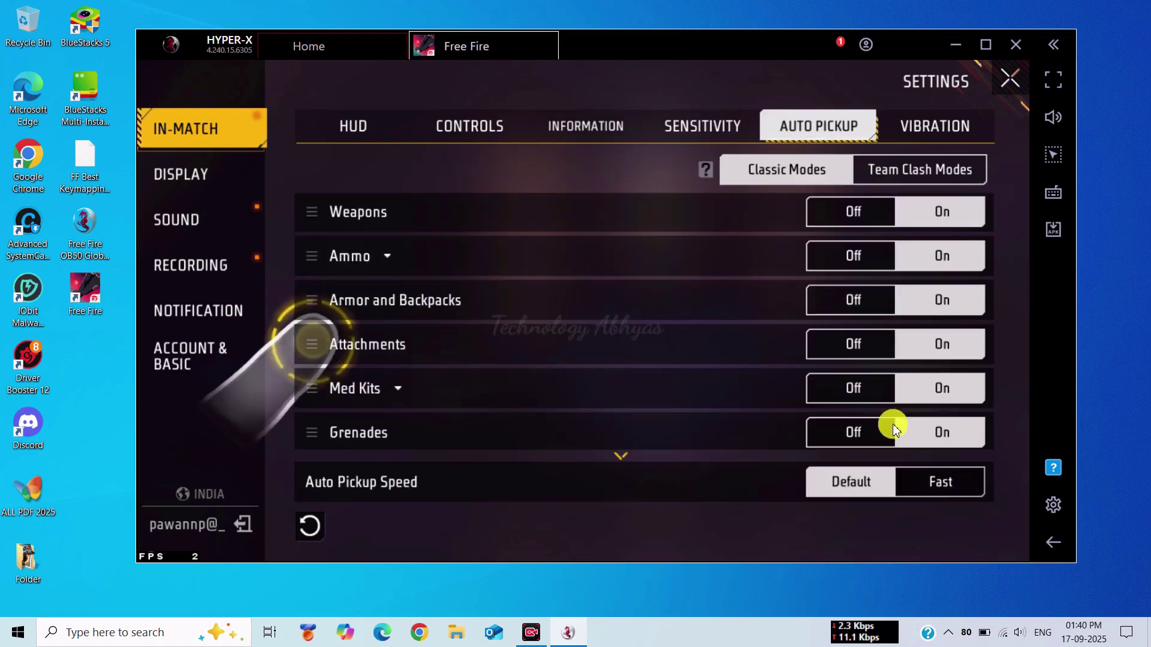
{"action": "left_click", "coordinate": [930, 129]}
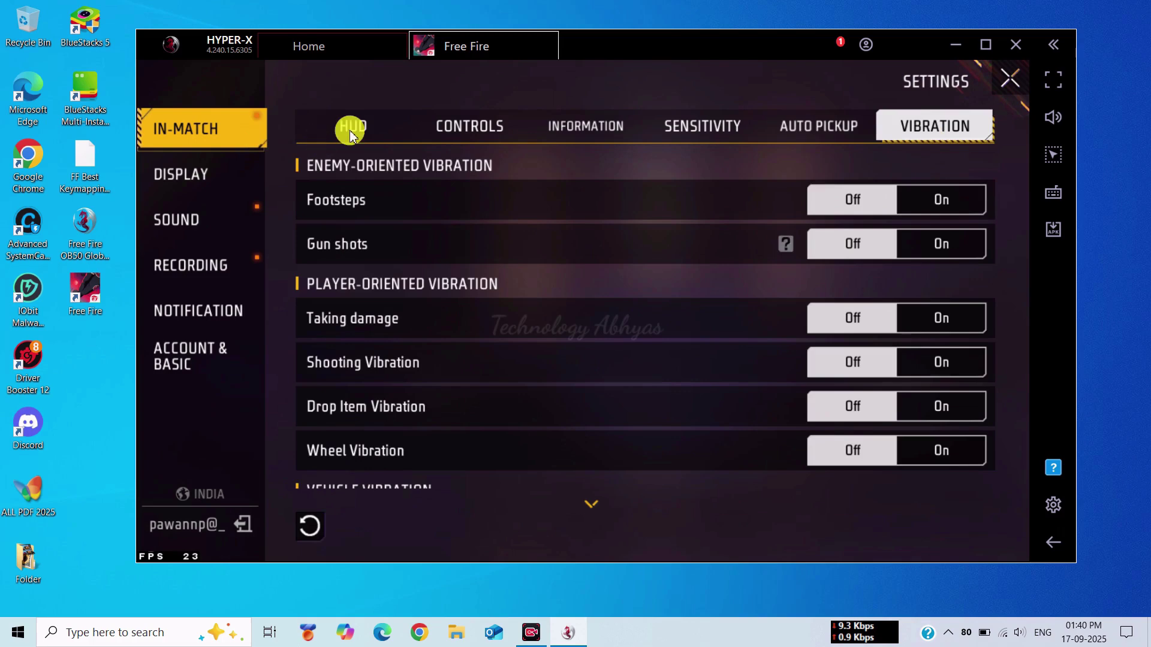
- Set Display graphics to Smooth and High FPS to Enhanced, then return to In-Match
{"action": "left_click", "coordinate": [211, 175]}
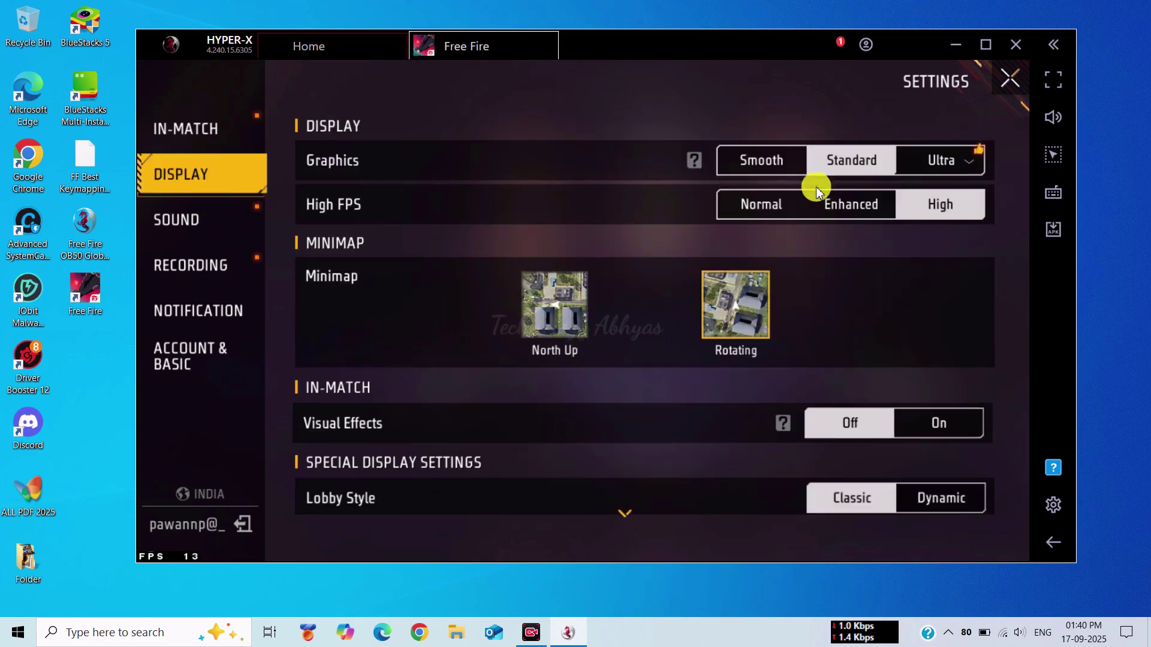
{"action": "left_click", "coordinate": [763, 161]}
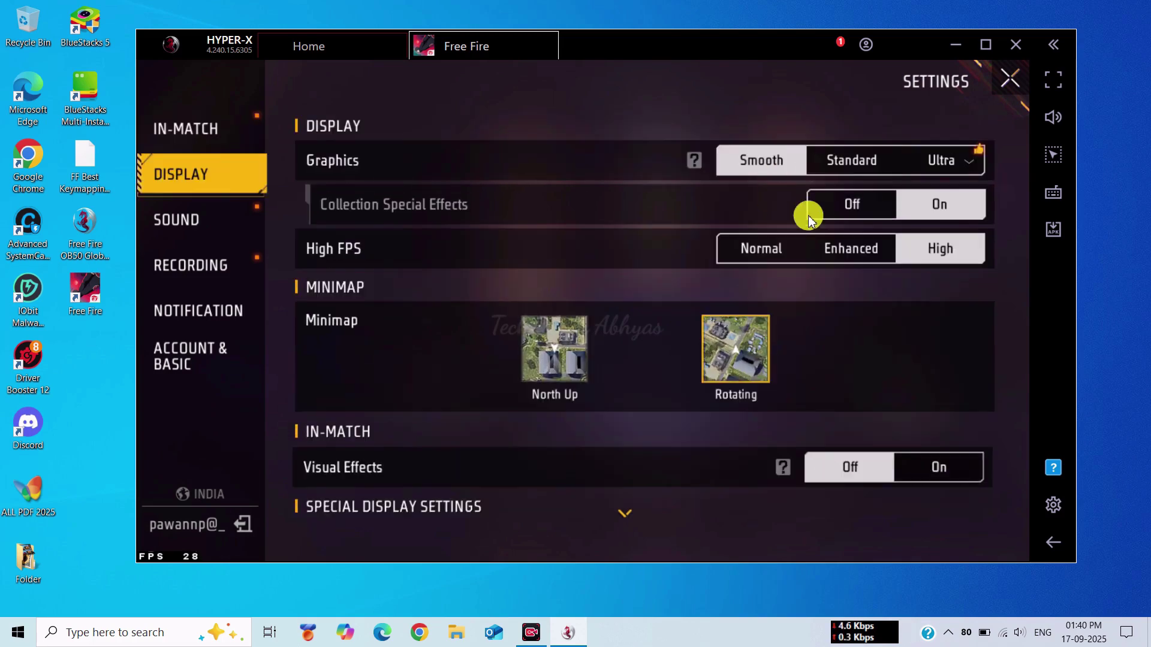
{"action": "left_click", "coordinate": [838, 257]}
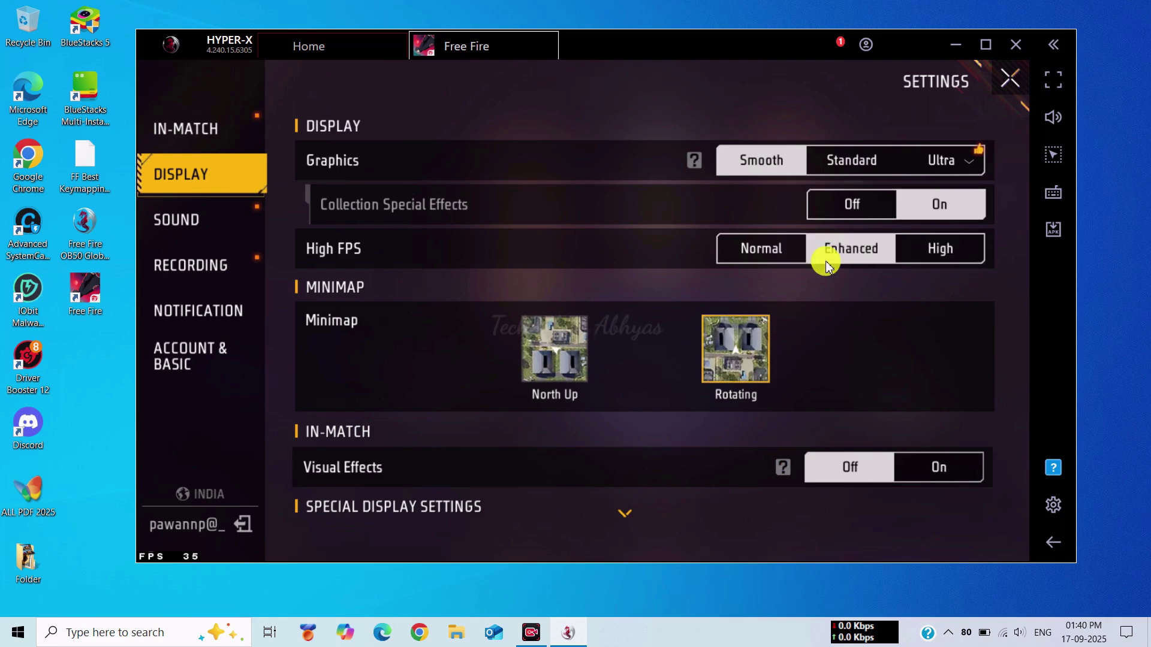
{"action": "left_click_drag", "start_coordinate": [693, 419], "coordinate": [439, 308]}
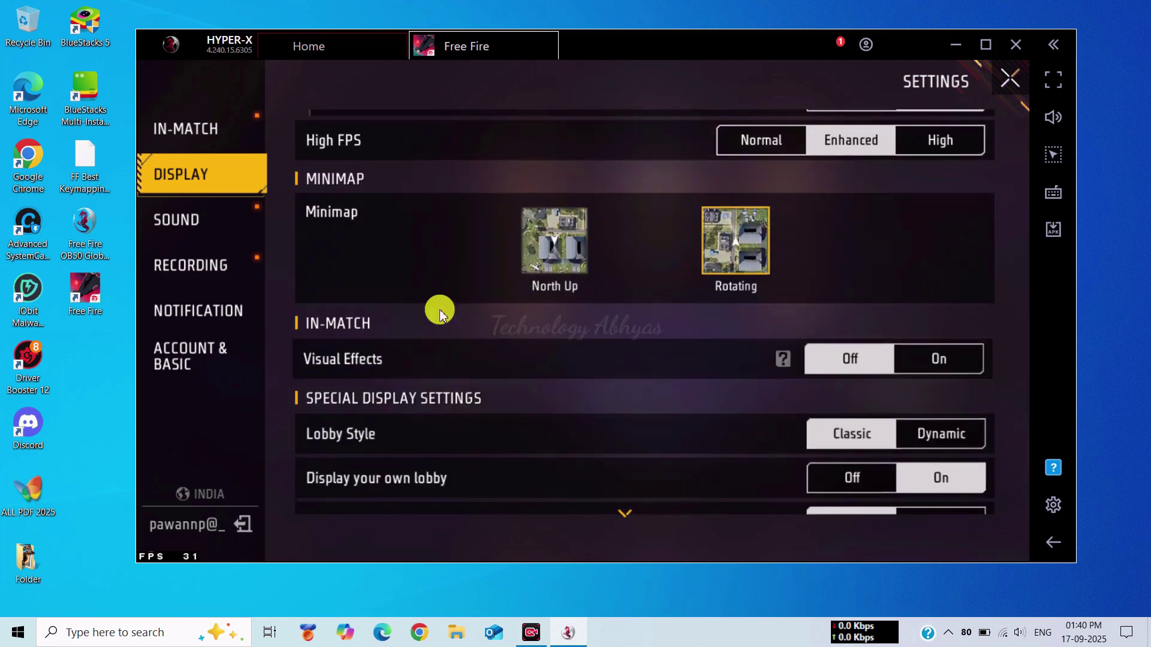
{"action": "left_click", "coordinate": [226, 219]}
{"action": "left_click", "coordinate": [245, 271]}
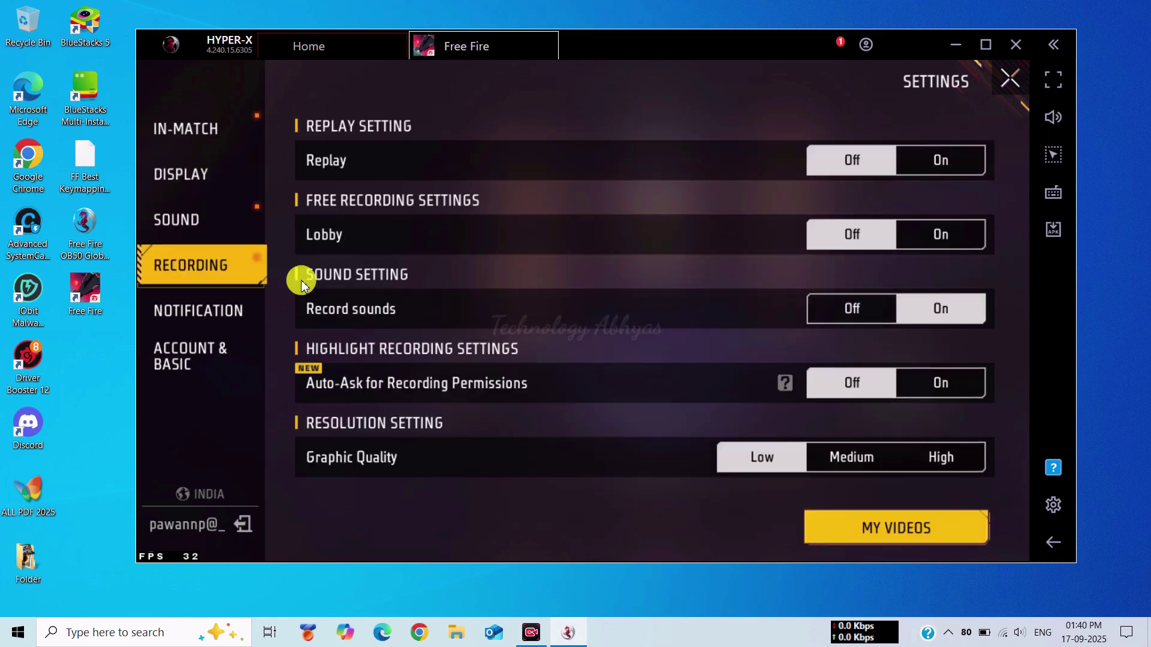
{"action": "left_click", "coordinate": [210, 136]}
- In HUD 1, lower shooting button opacity to 46% and secondary skill button to 56%
{"action": "left_click", "coordinate": [349, 129]}
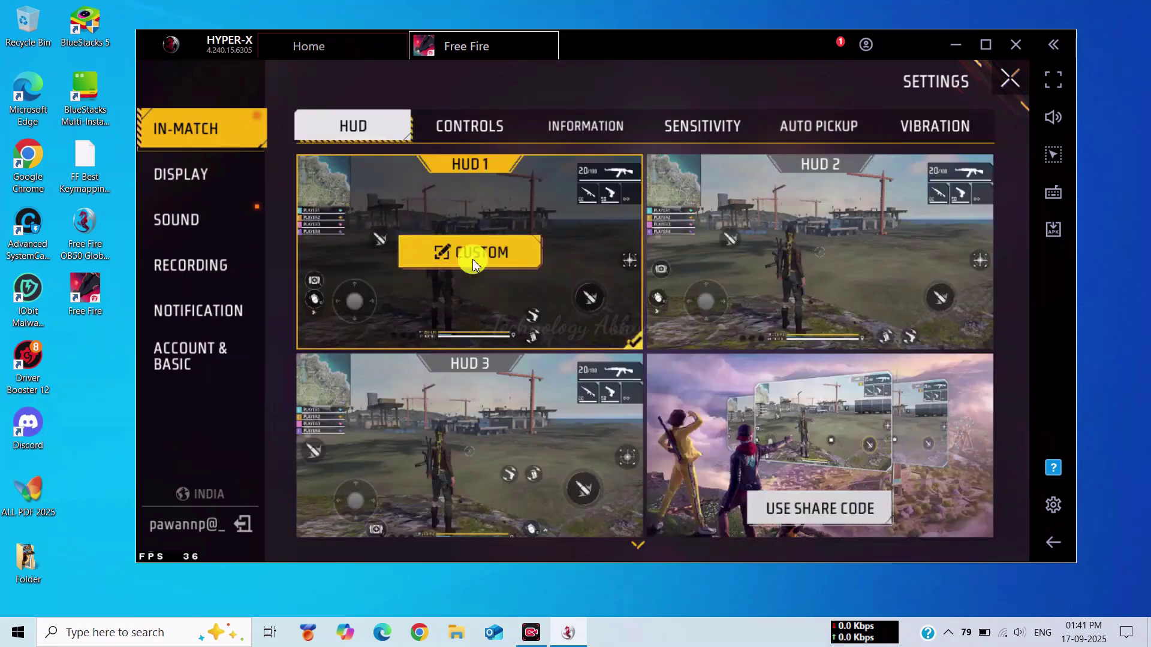
{"action": "left_click", "coordinate": [472, 259]}
{"action": "left_click_drag", "start_coordinate": [592, 196], "coordinate": [507, 196]}
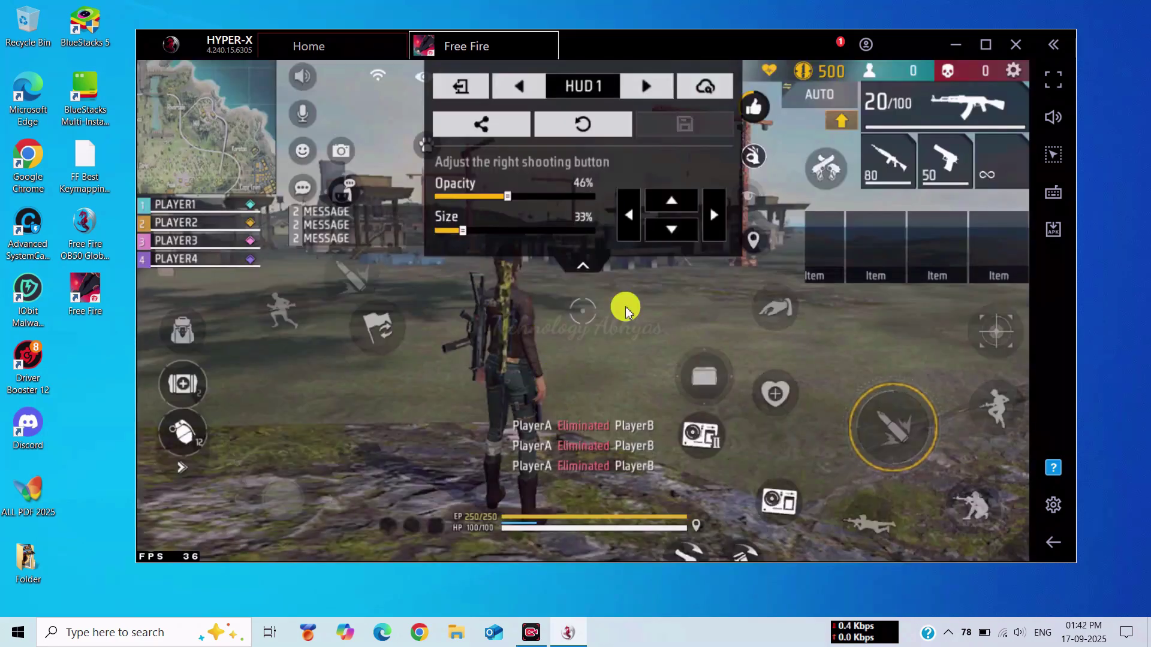
{"action": "left_click", "coordinate": [704, 377]}
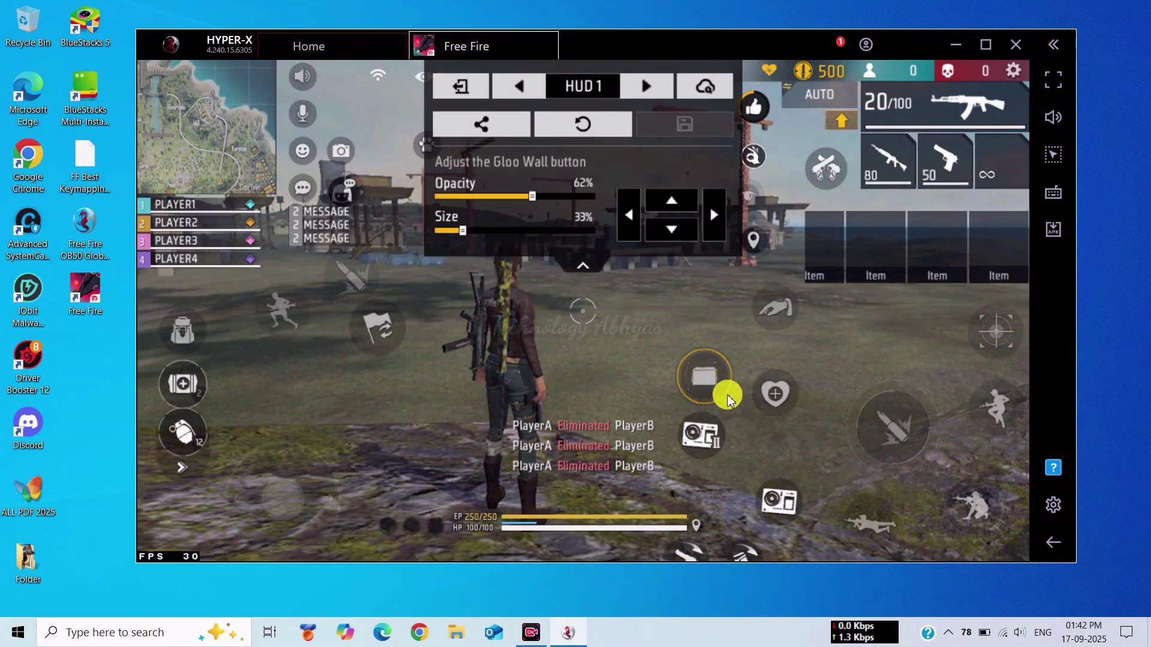
{"action": "left_click", "coordinate": [775, 394]}
{"action": "left_click", "coordinate": [696, 425]}
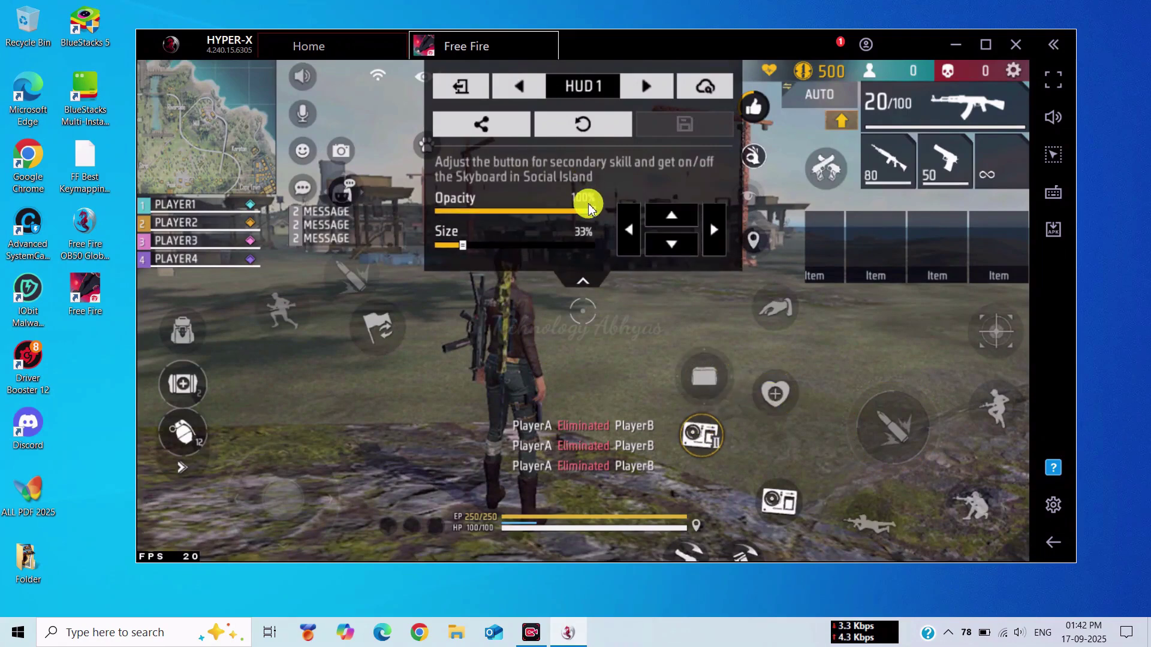
{"action": "left_click_drag", "start_coordinate": [591, 207], "coordinate": [517, 222]}
- Save the HUD 1 layout and reopen its custom editor
{"action": "left_click", "coordinate": [975, 345]}
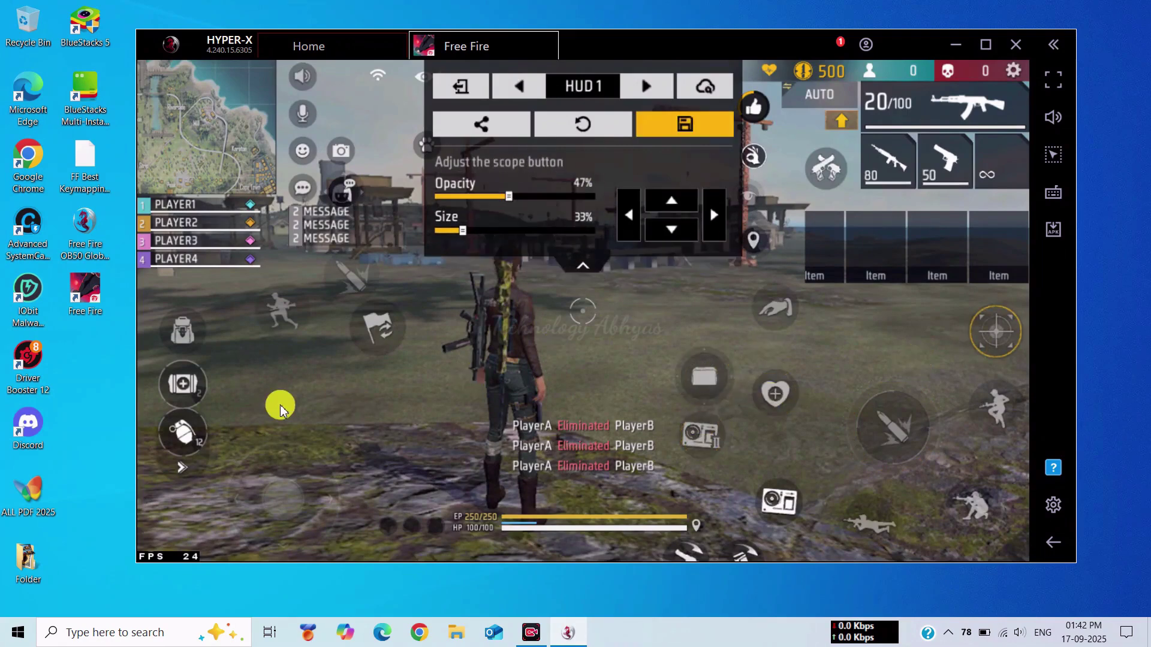
{"action": "left_click", "coordinate": [379, 328]}
{"action": "left_click", "coordinate": [683, 124]}
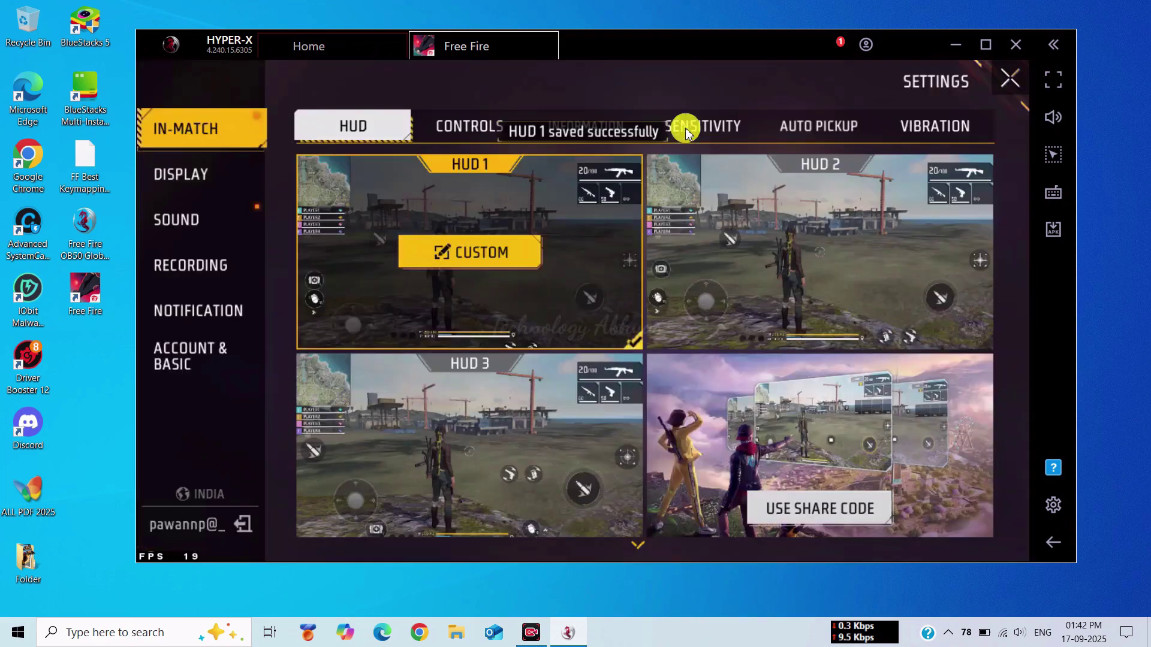
{"action": "left_click", "coordinate": [485, 255]}
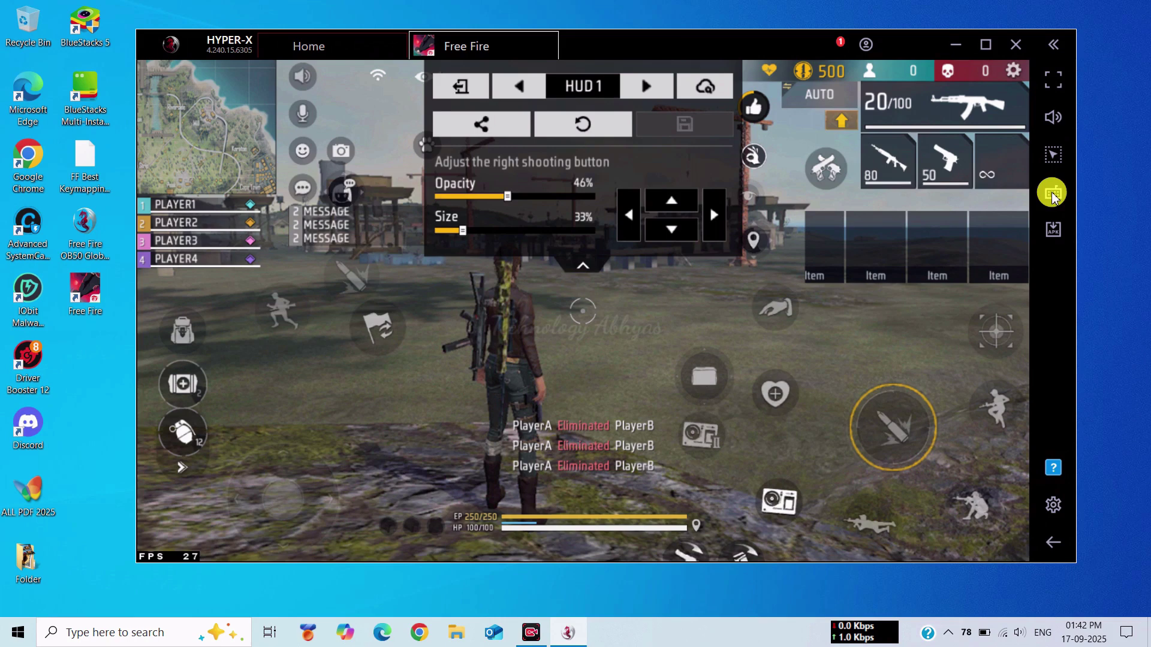
- Make the on-screen key controls more transparent and open the advanced controls editor
{"action": "left_click", "coordinate": [1053, 193]}
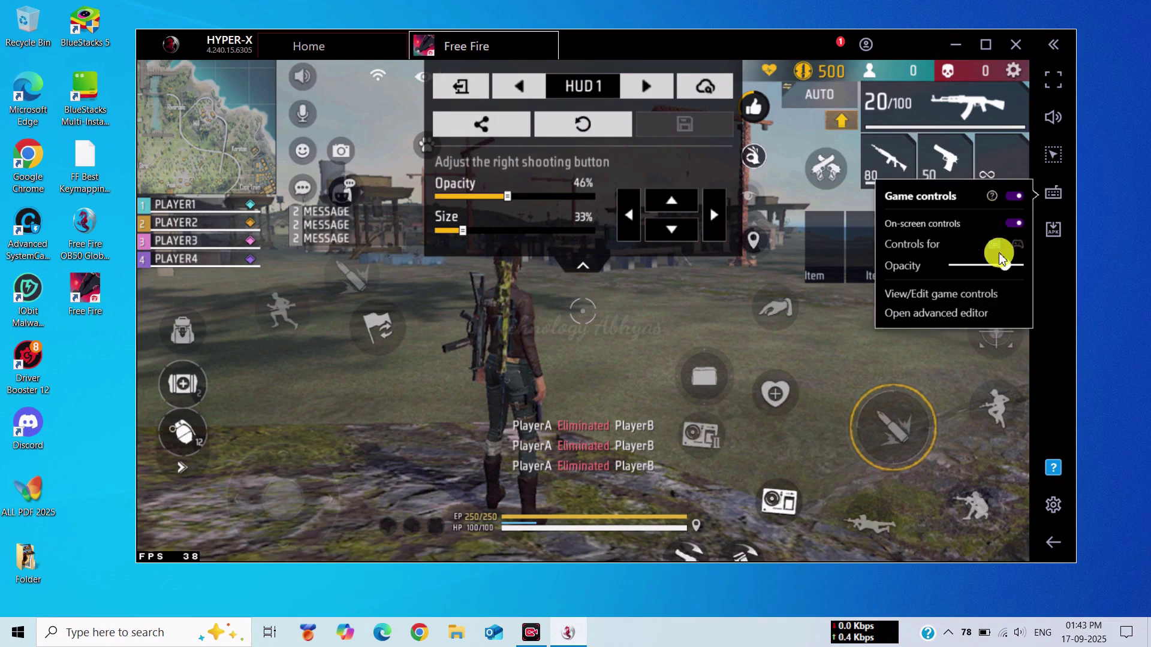
{"action": "left_click", "coordinate": [959, 266]}
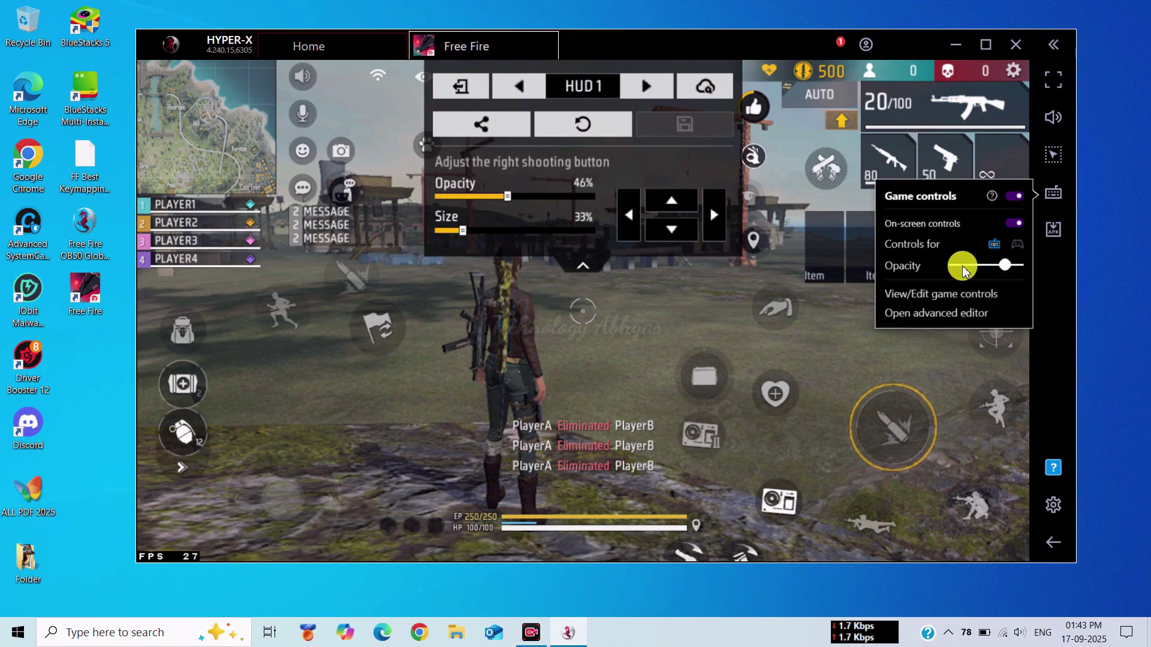
{"action": "left_click", "coordinate": [941, 313]}
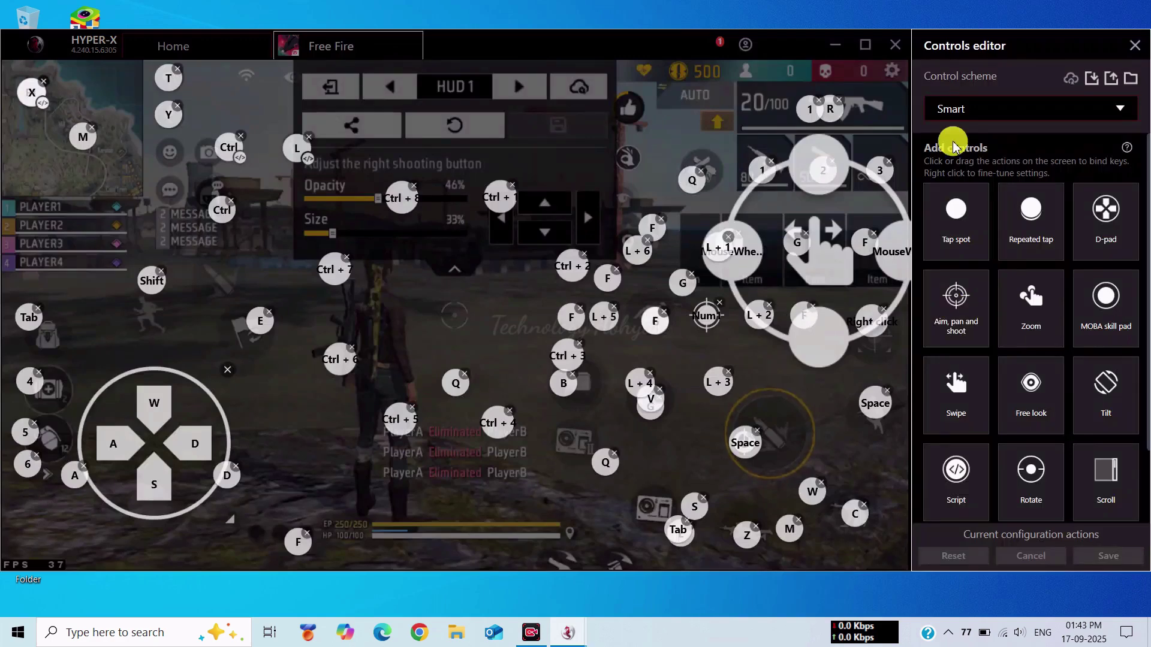
- Import both keymapping schemes from the FF Best Keymapping cfg file
{"action": "left_click", "coordinate": [1090, 80]}
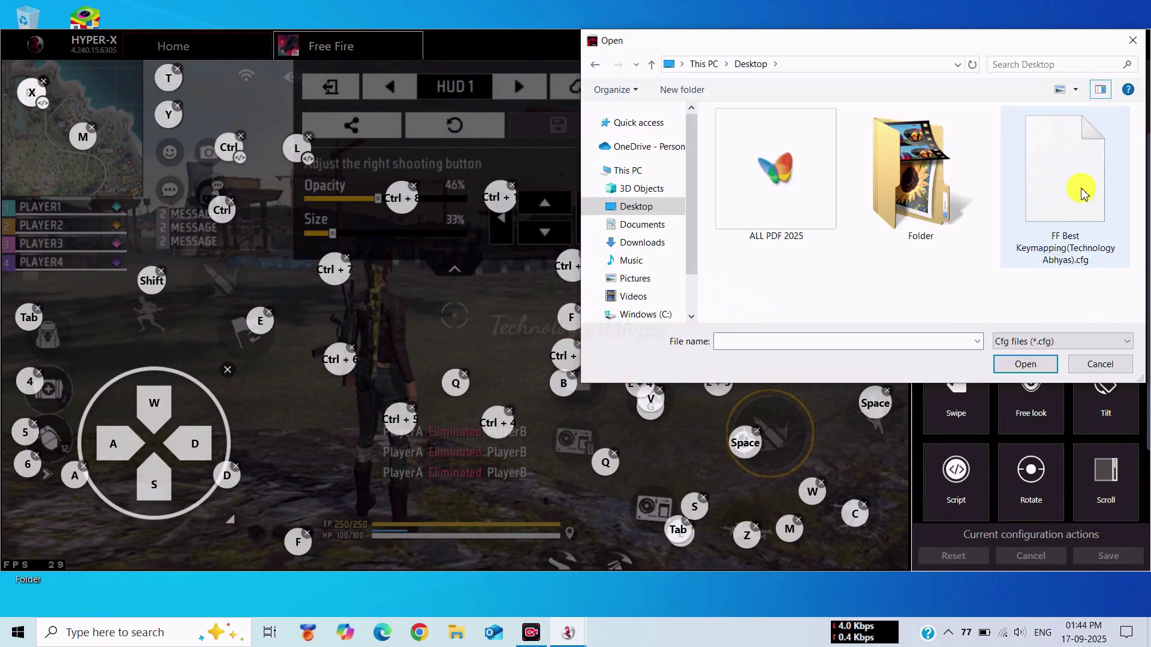
{"action": "left_click", "coordinate": [1061, 174]}
{"action": "left_click", "coordinate": [1026, 365]}
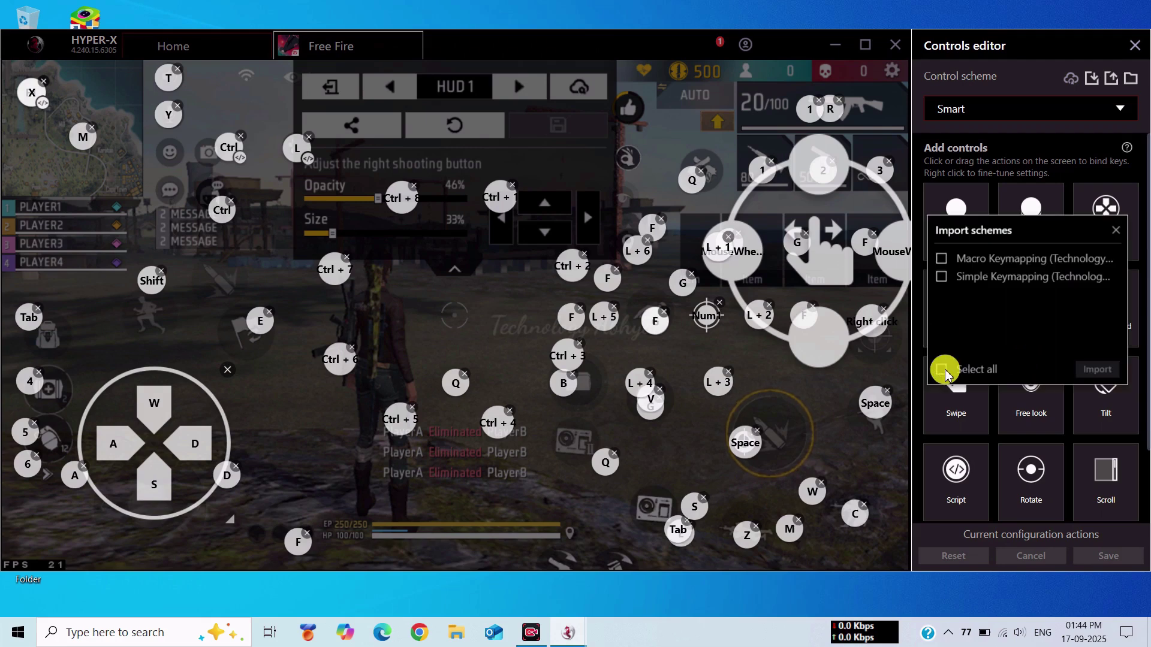
{"action": "left_click", "coordinate": [1097, 372]}
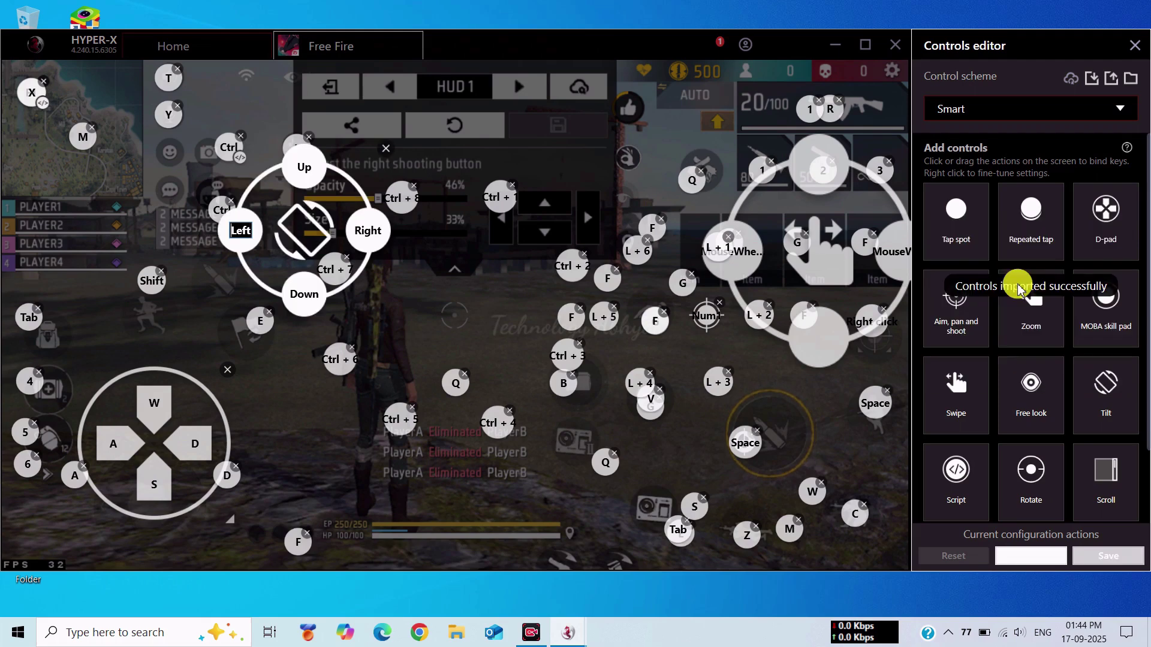
{"action": "left_click", "coordinate": [1006, 112]}
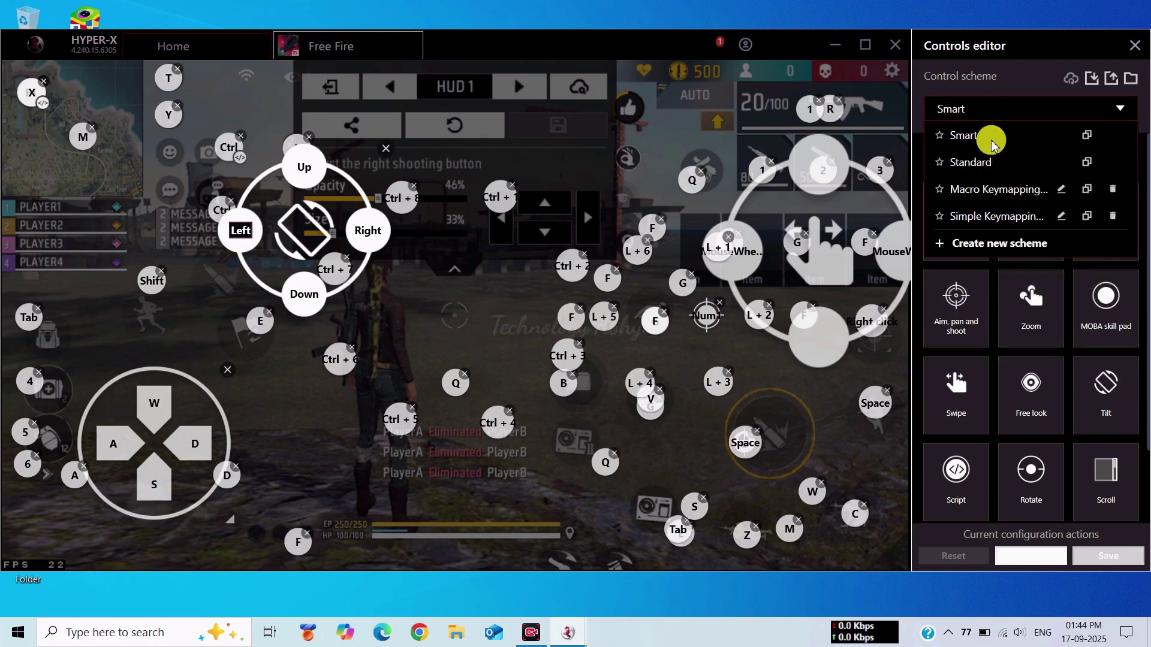
- Select the Simple Keymapping control scheme
{"action": "left_click", "coordinate": [1006, 191]}
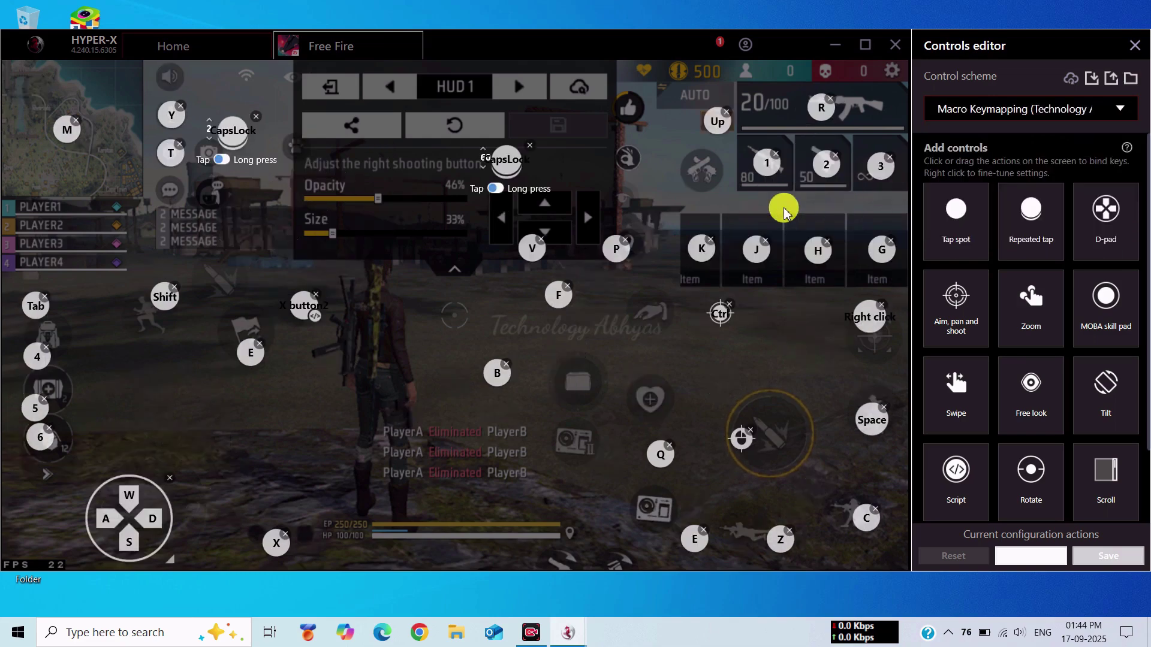
{"action": "left_click", "coordinate": [1019, 109]}
{"action": "left_click", "coordinate": [1006, 216]}
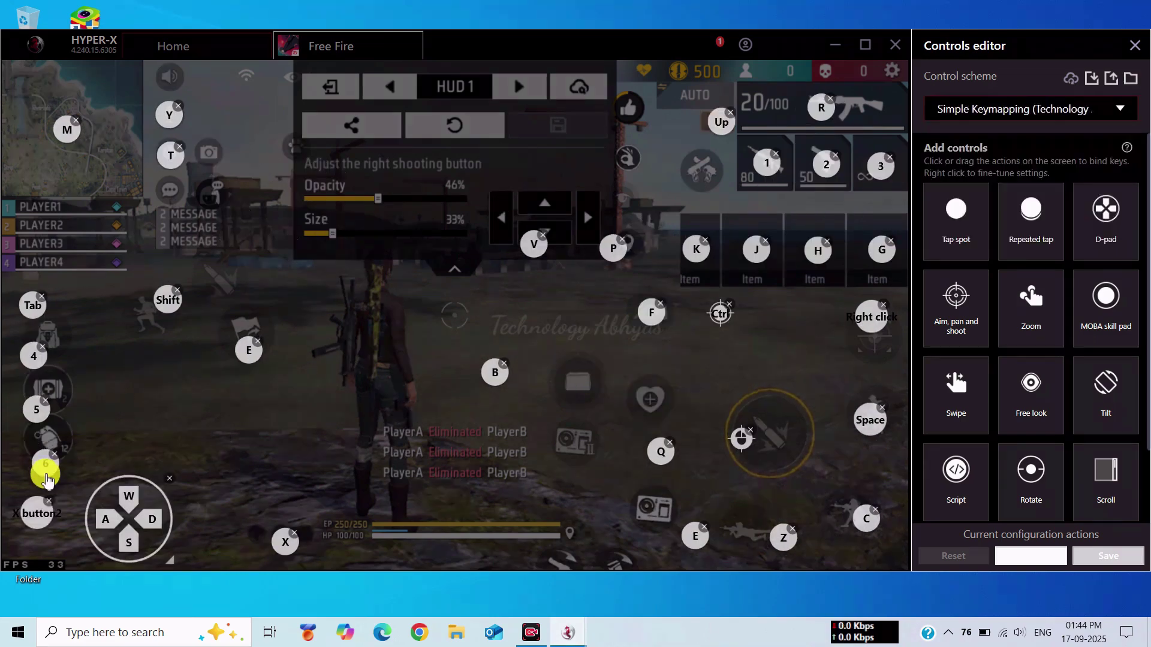
- Align the 5, 4, Tab and Shift keys and the WASD pad with their HUD buttons
{"action": "left_click_drag", "start_coordinate": [33, 426], "coordinate": [43, 446]}
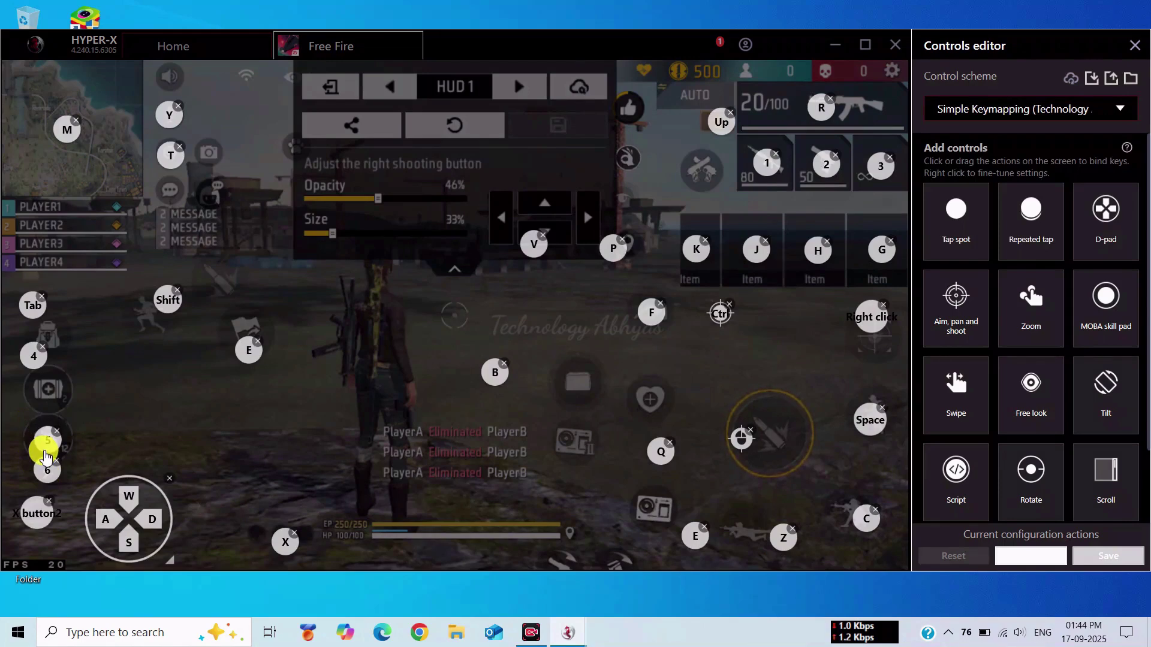
{"action": "left_click_drag", "start_coordinate": [28, 371], "coordinate": [48, 393]}
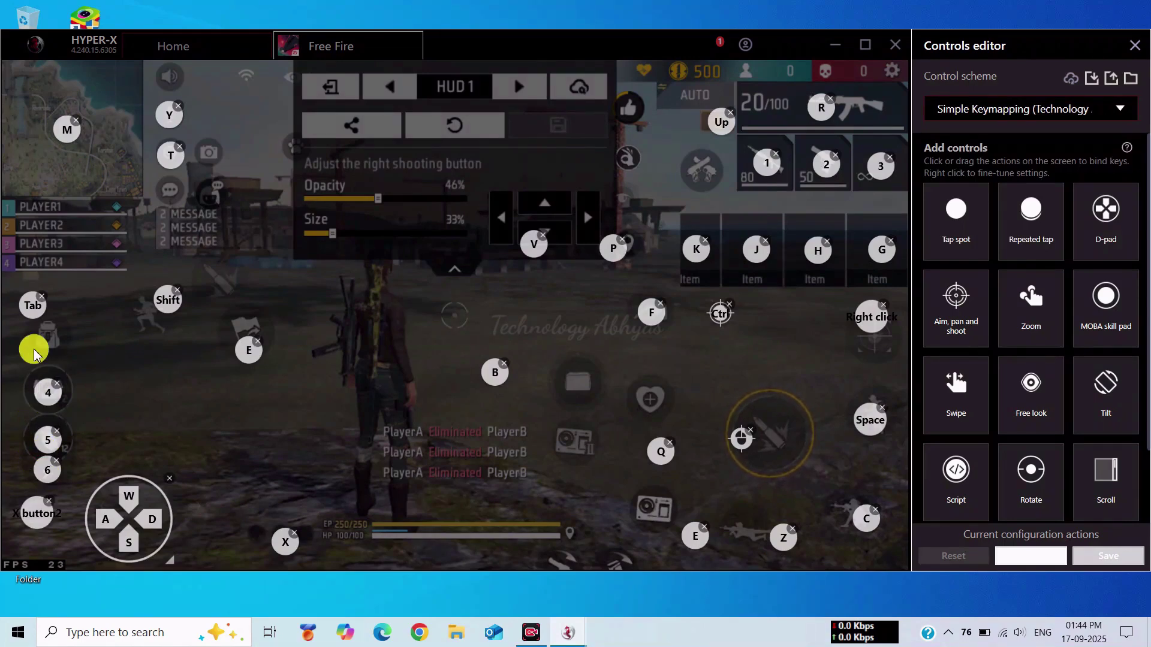
{"action": "left_click_drag", "start_coordinate": [33, 323], "coordinate": [44, 334]}
{"action": "left_click_drag", "start_coordinate": [164, 302], "coordinate": [149, 318]}
{"action": "left_click_drag", "start_coordinate": [219, 350], "coordinate": [243, 341]}
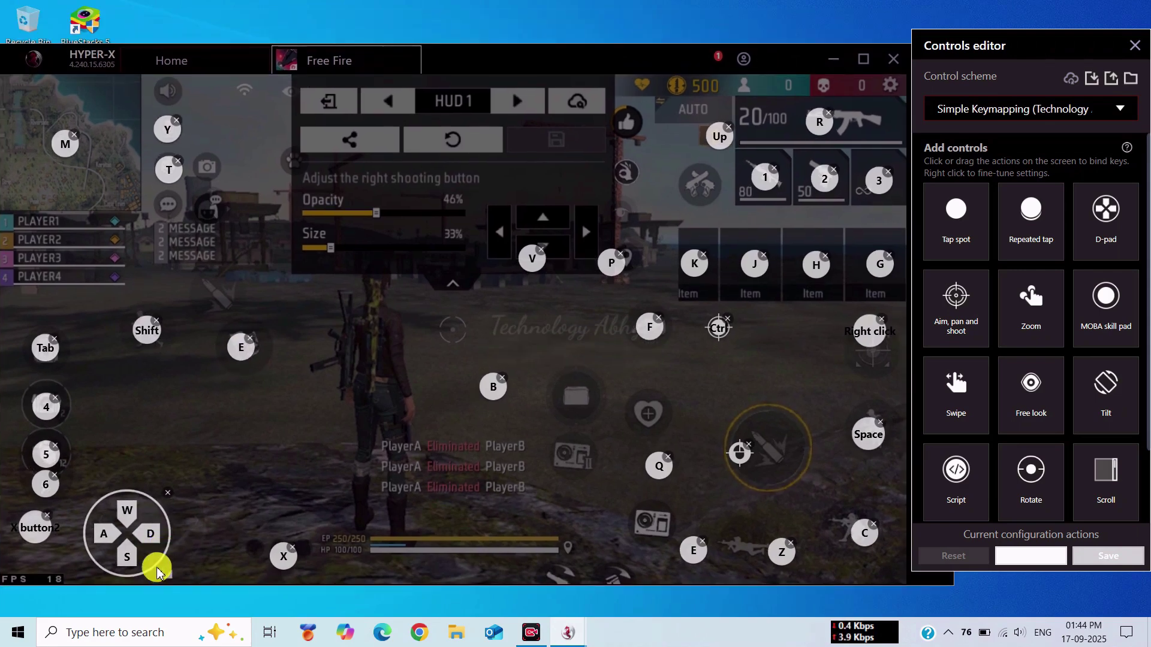
{"action": "left_click_drag", "start_coordinate": [157, 575], "coordinate": [178, 559]}
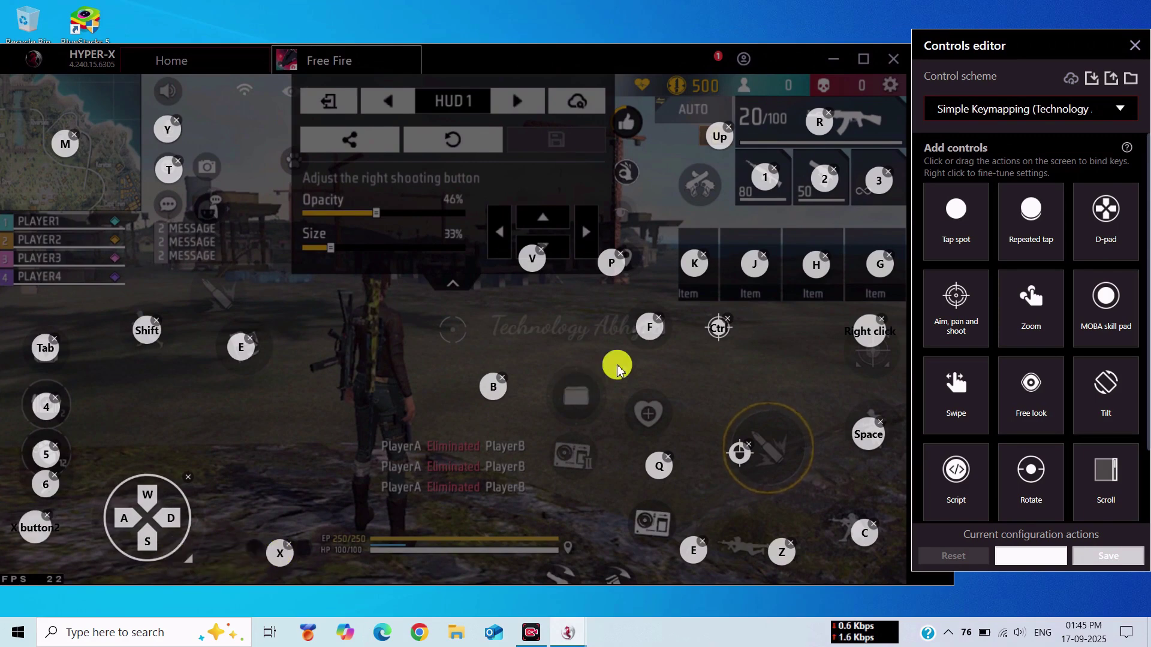
- Position the B, E, fire and Right click controls over their matching HUD buttons
{"action": "left_click_drag", "start_coordinate": [493, 387], "coordinate": [647, 426]}
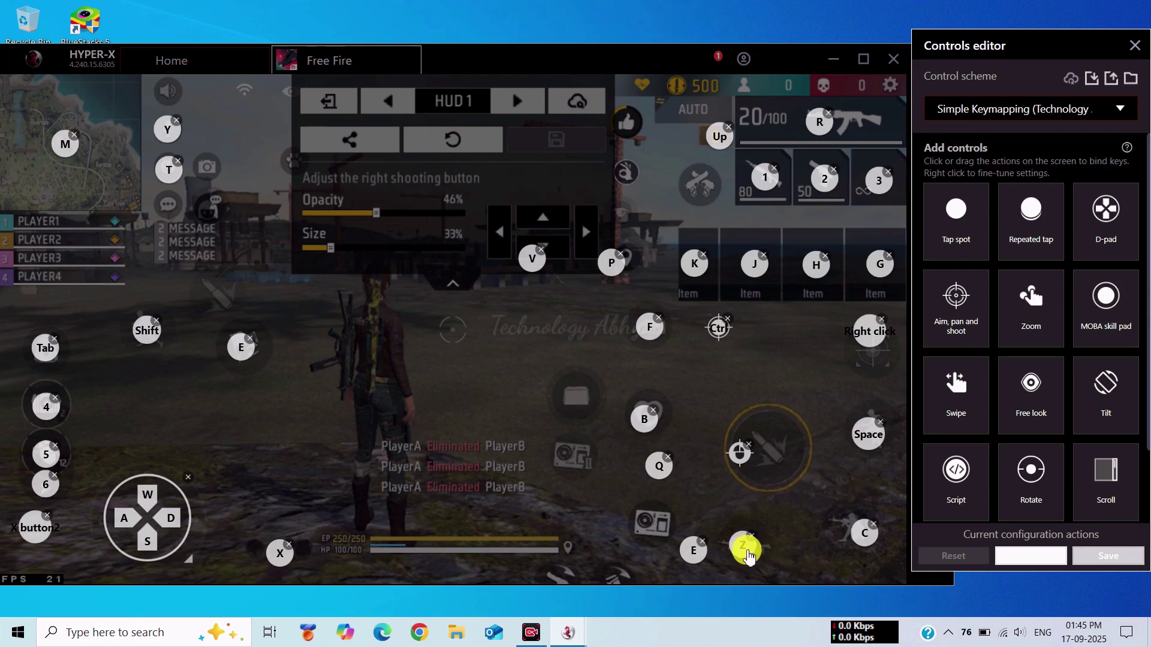
{"action": "left_click_drag", "start_coordinate": [694, 550], "coordinate": [650, 526]}
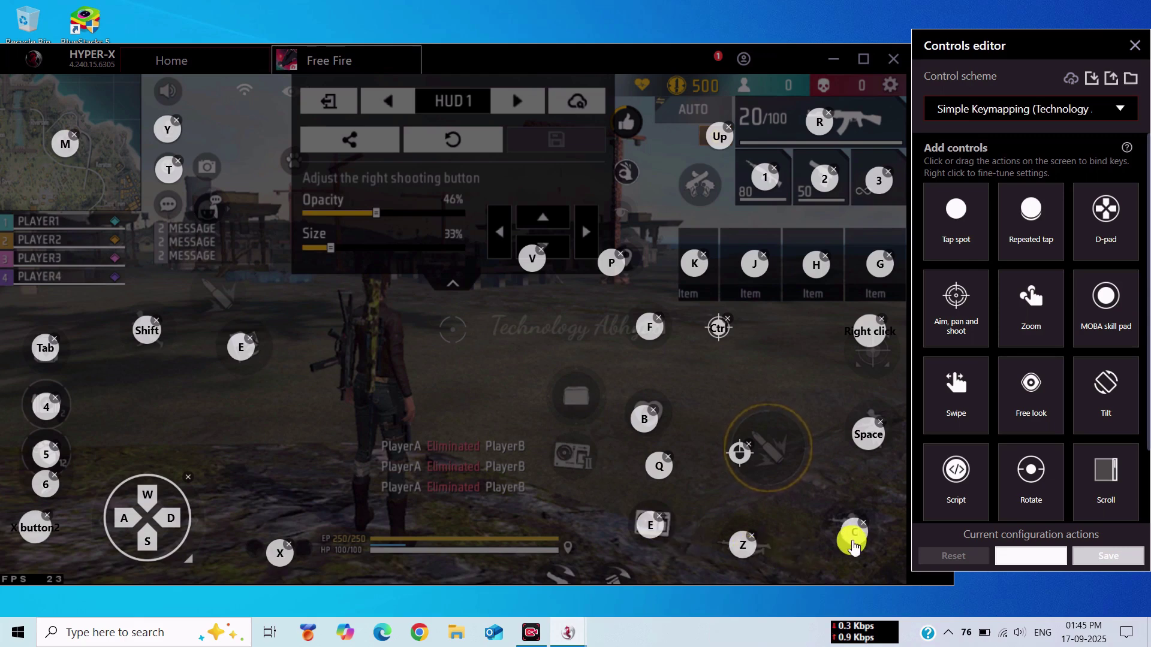
{"action": "left_click_drag", "start_coordinate": [744, 470], "coordinate": [751, 476]}
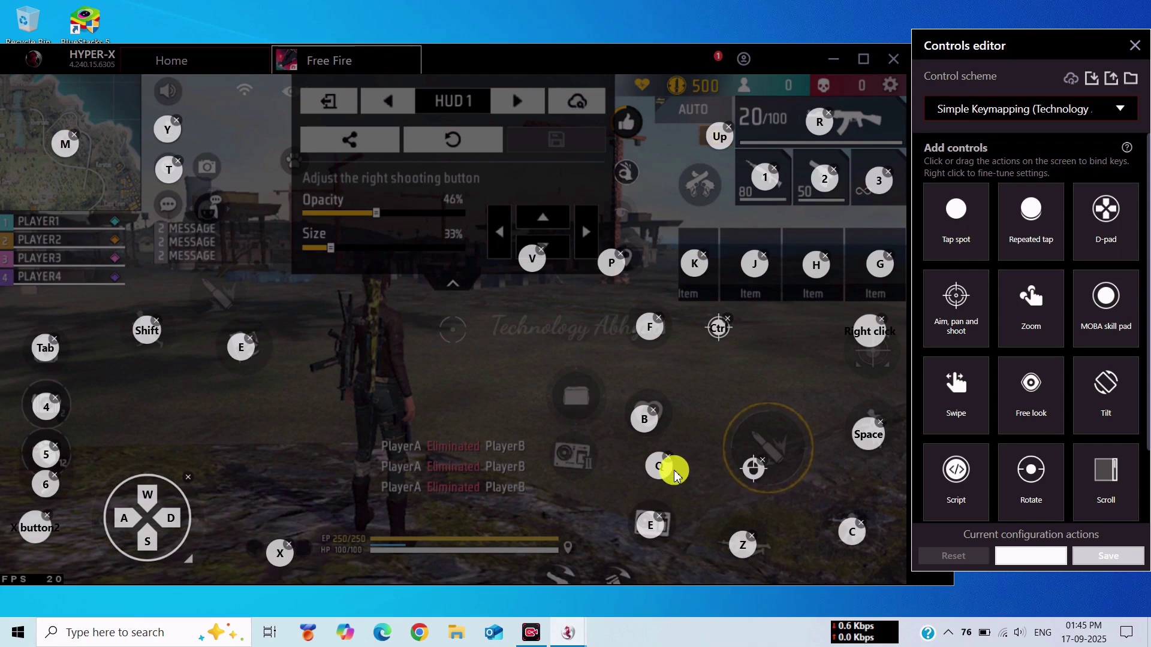
{"action": "left_click_drag", "start_coordinate": [859, 345], "coordinate": [864, 358]}
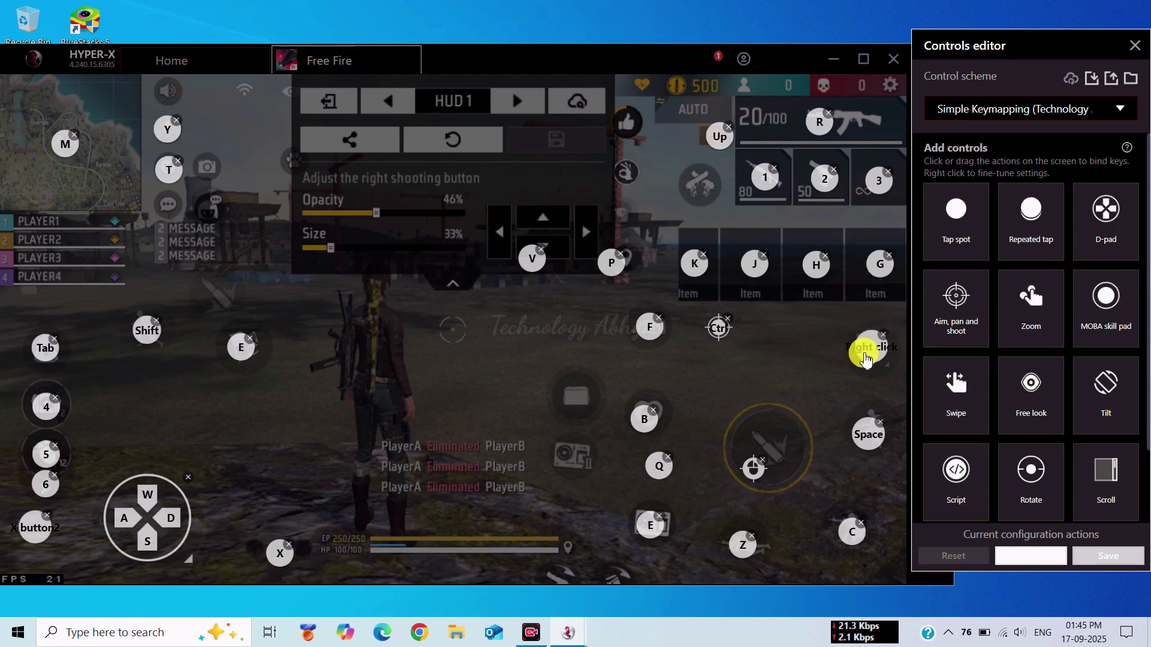
{"action": "left_click", "coordinate": [713, 147]}
{"action": "left_click", "coordinate": [714, 333]}
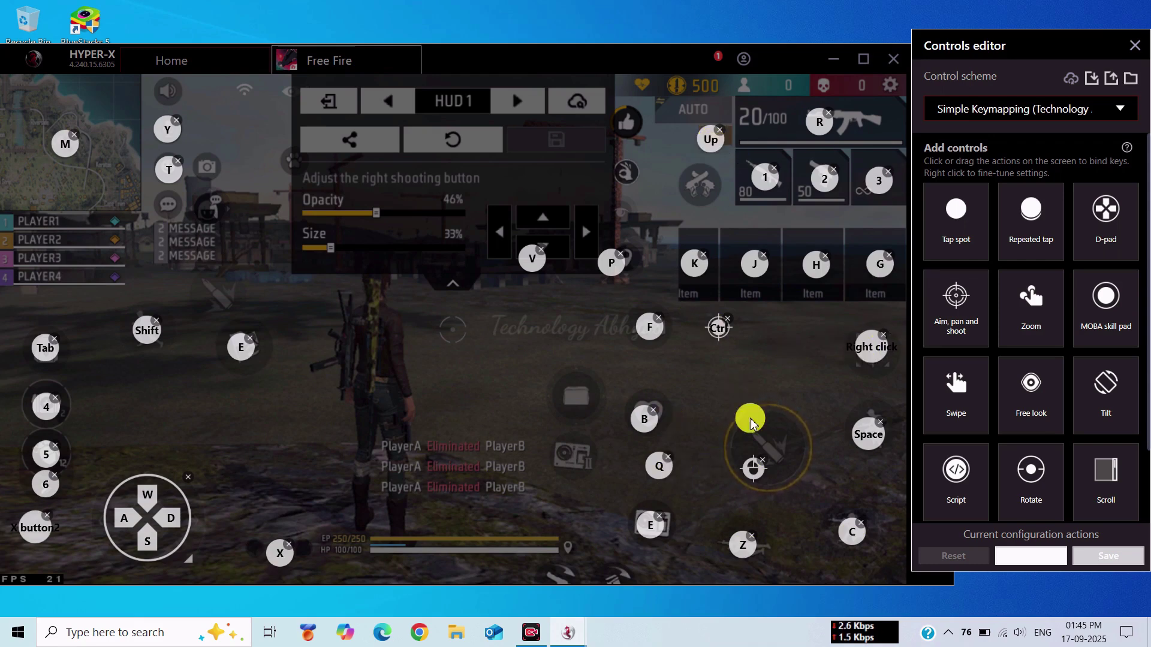